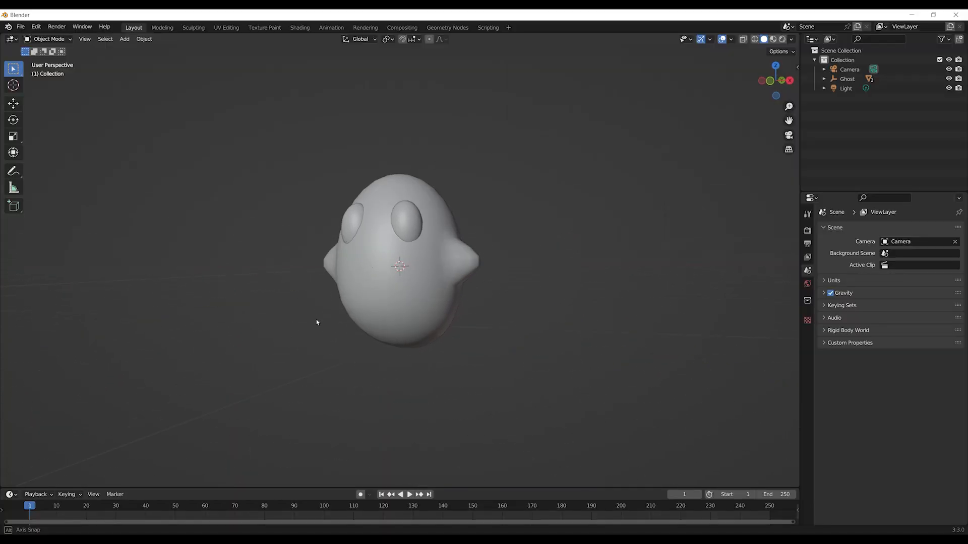
middle_drag(317, 322, 369, 334)
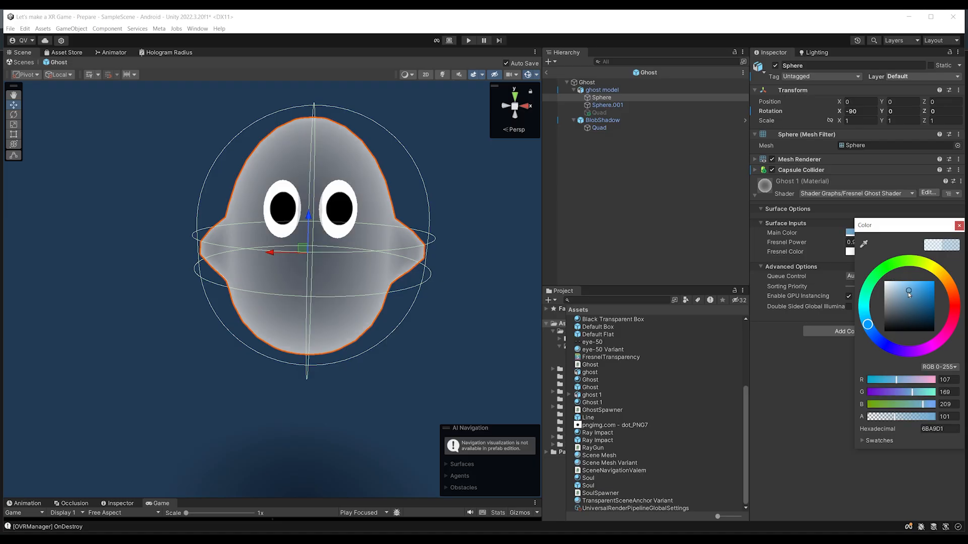
drag(909, 294, 875, 301)
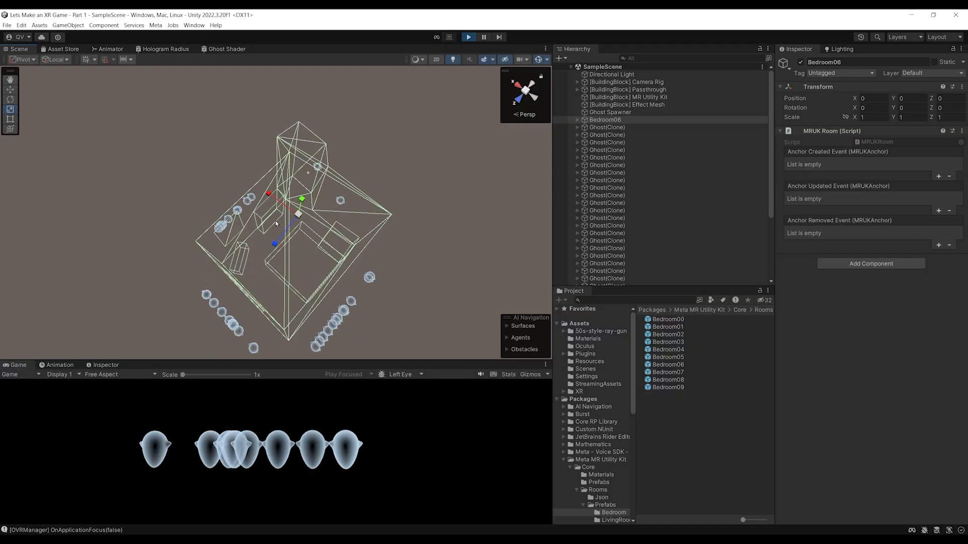
alt+drag(237, 191, 275, 166)
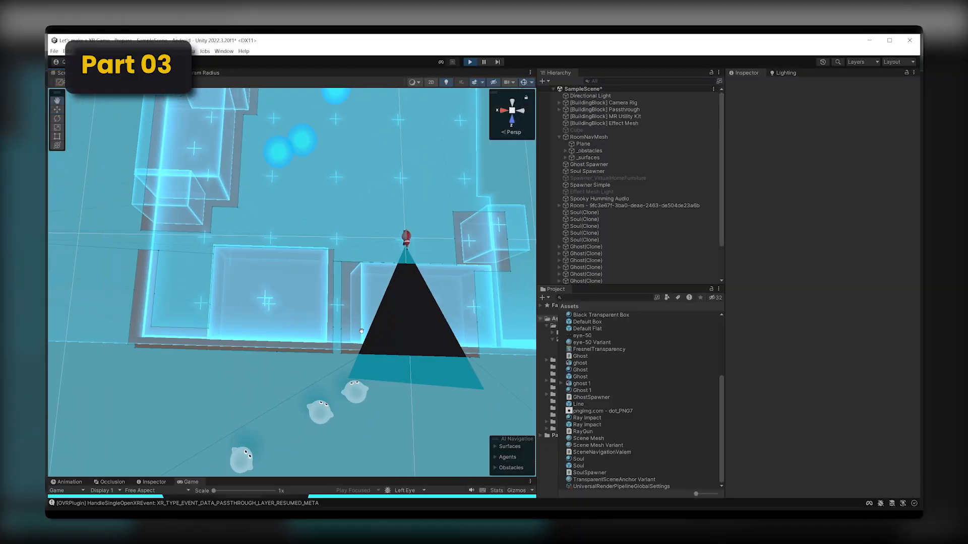
scroll(361, 331, up, 5)
scroll(378, 277, down, 5)
middle_drag(389, 228, 361, 308)
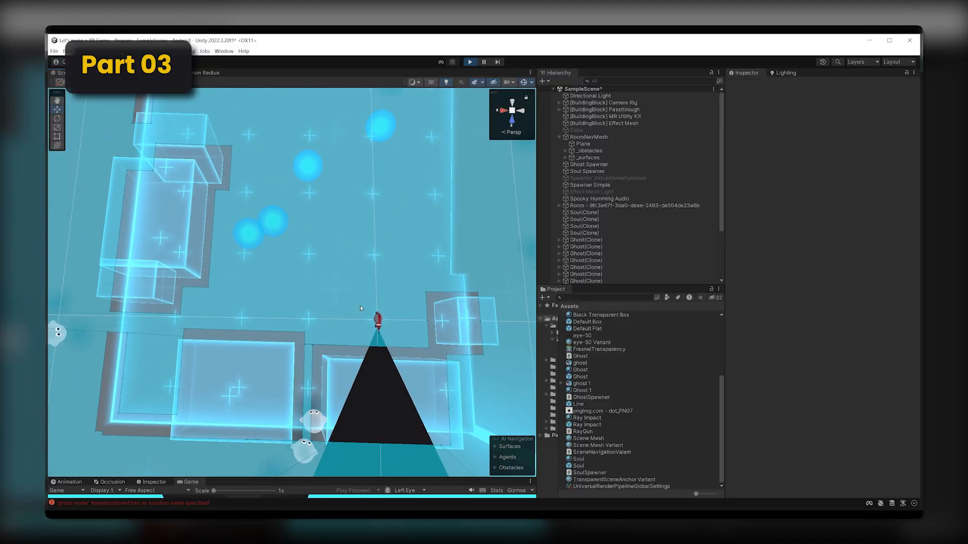
scroll(353, 293, down, 5)
click(603, 102)
click(748, 84)
click(586, 254)
click(592, 199)
click(516, 292)
middle_drag(518, 295, 530, 319)
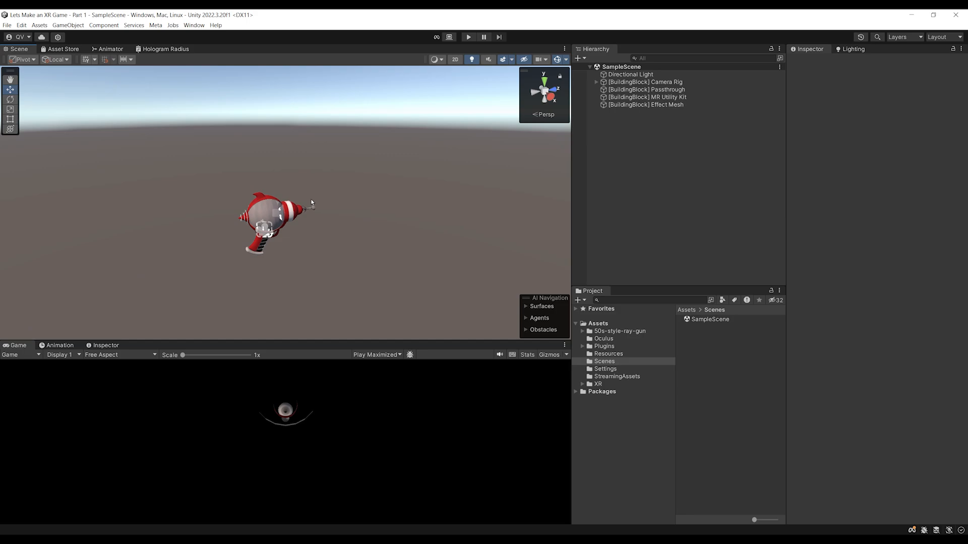
right_drag(293, 227, 291, 231)
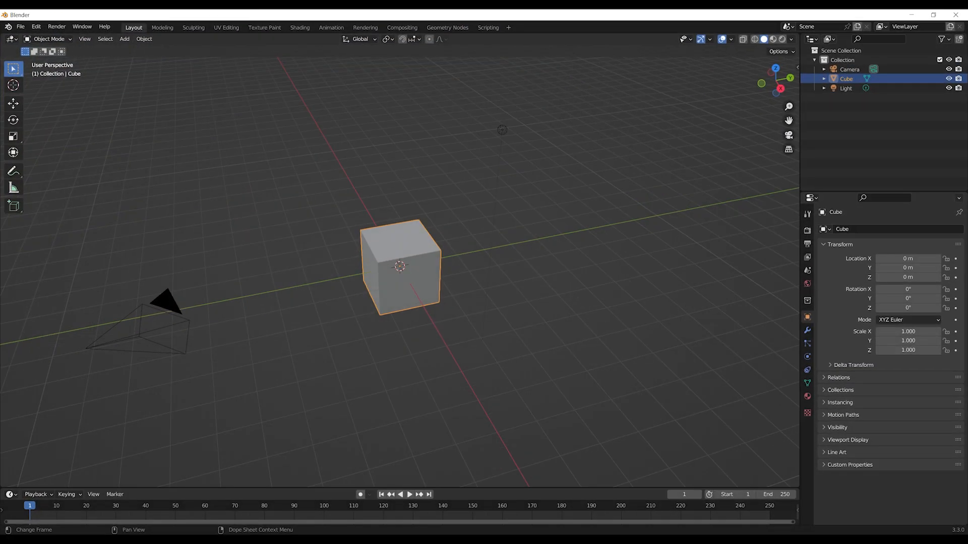
Step: In Blender, delete the default camera, cube and light so the scene collection is empty
middle_drag(426, 307, 475, 269)
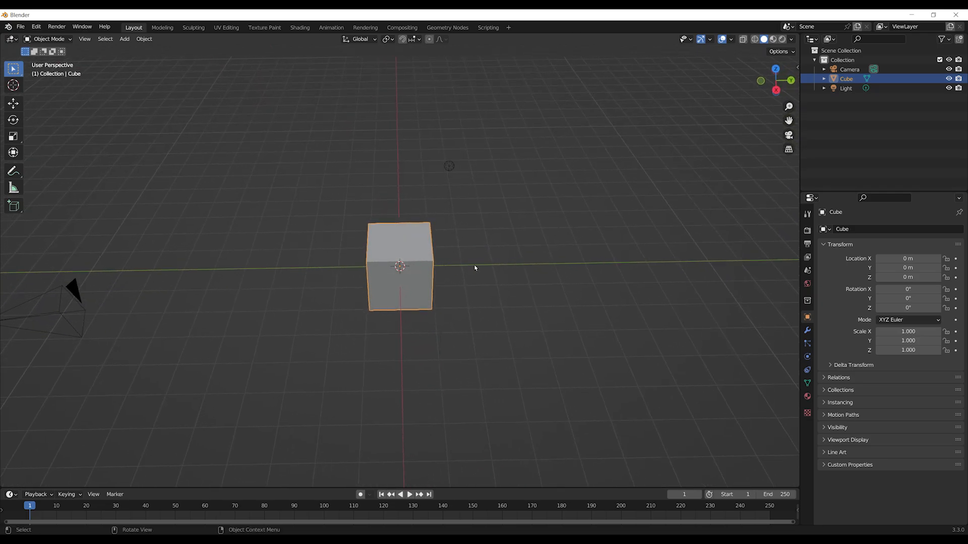
middle_drag(347, 223, 368, 226)
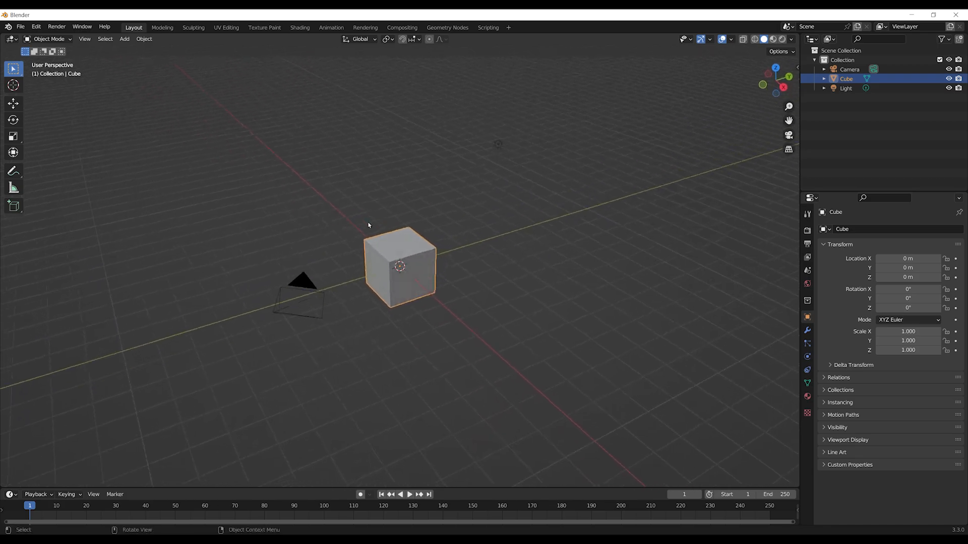
click(844, 72)
right_click(844, 74)
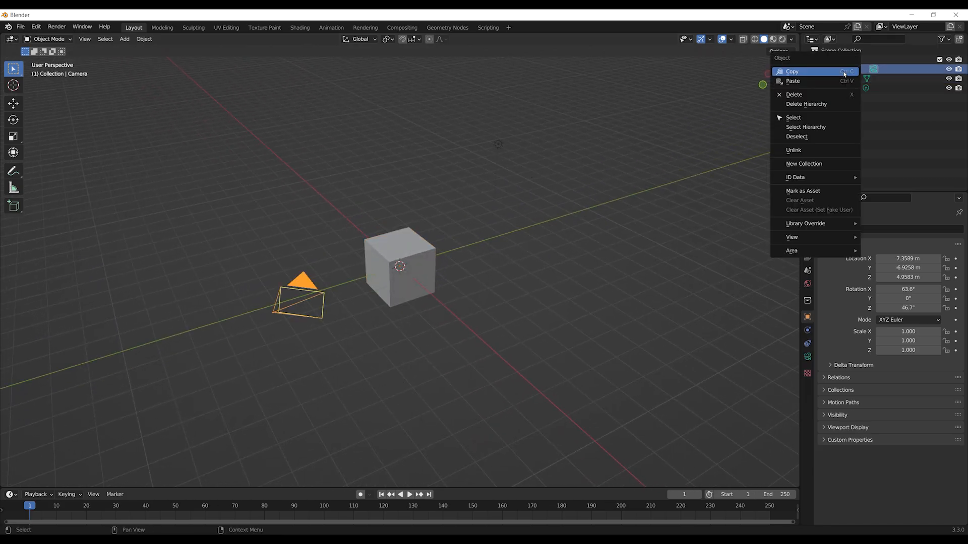
click(807, 94)
click(851, 70)
right_click(851, 69)
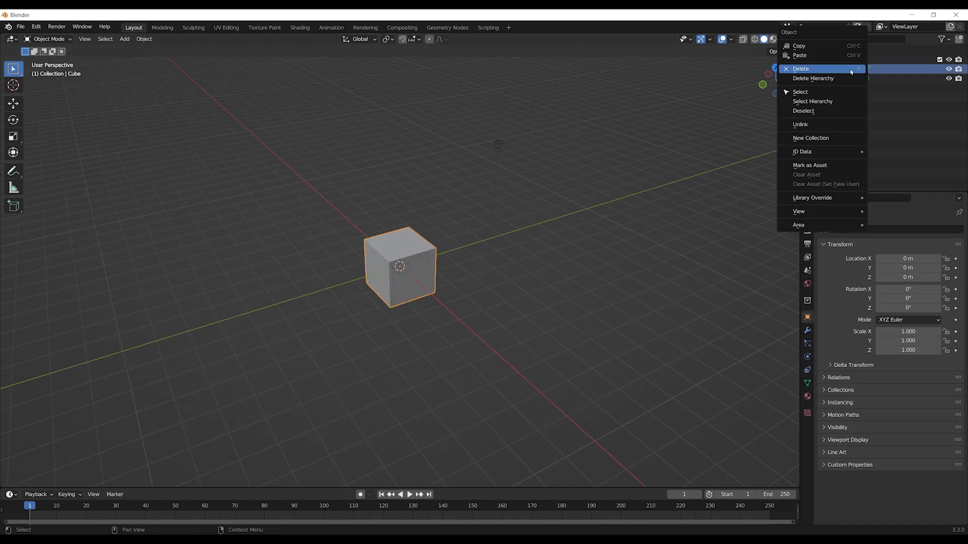
click(836, 71)
right_click(849, 70)
click(839, 70)
Step: Add a UV sphere at the scene origin with 64 segments and 32 rings
mouse_move(513, 234)
middle_down()
mouse_move(452, 241)
mouse_move(438, 285)
mouse_move(520, 243)
middle_up()
mouse_move(467, 215)
middle_down()
mouse_move(432, 224)
mouse_move(455, 208)
middle_up()
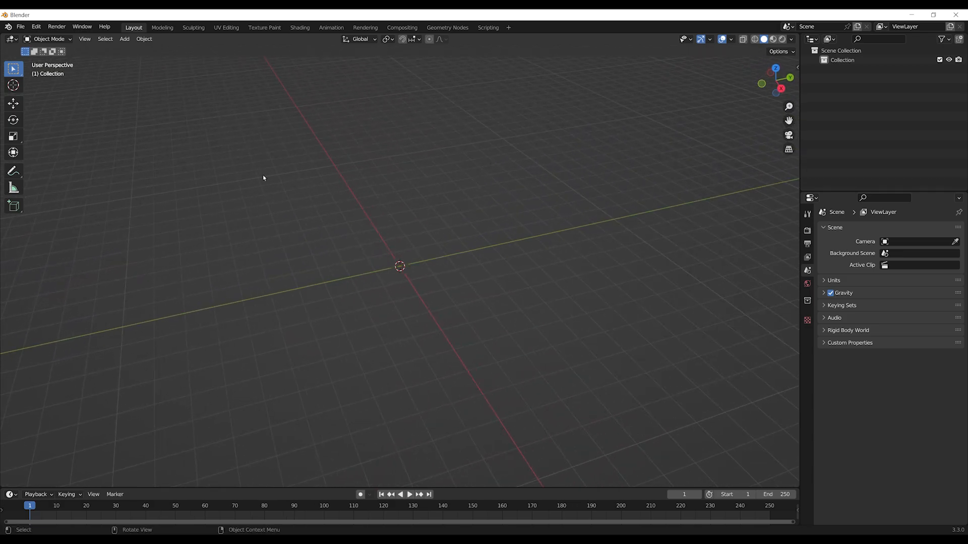
click(122, 40)
mouse_move(136, 51)
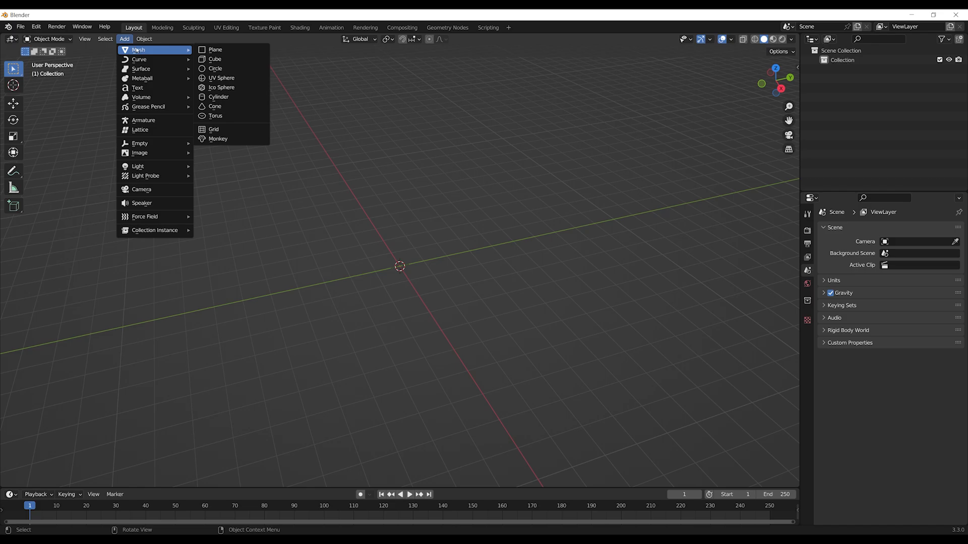
click(231, 79)
scroll(353, 236, up, 6)
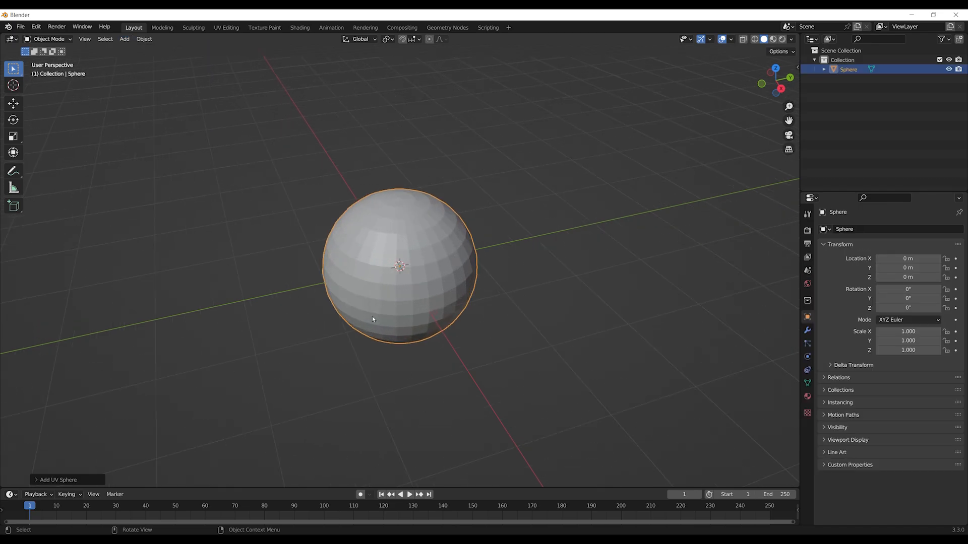
scroll(436, 301, up, 1)
scroll(488, 319, down, 1)
middle_drag(465, 304, 443, 295)
click(46, 480)
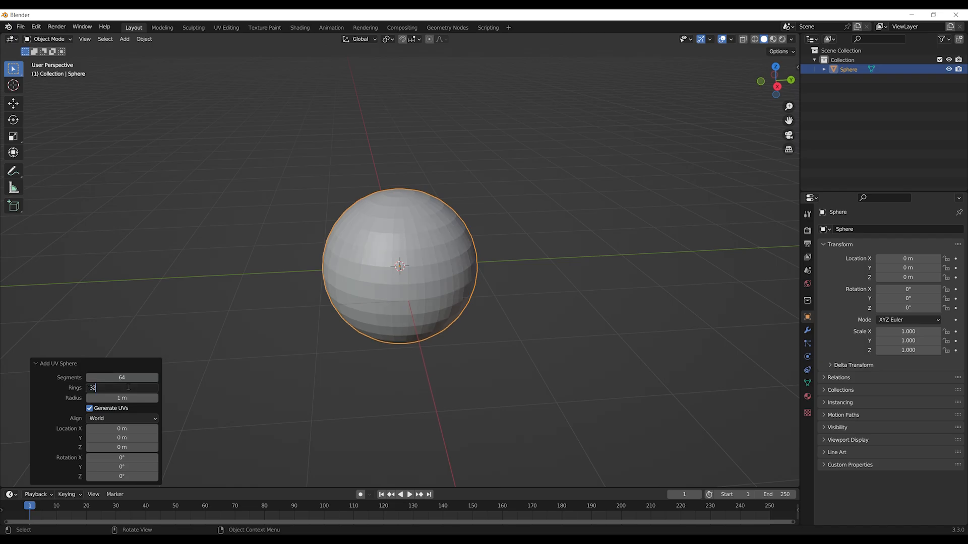
scroll(446, 268, up, 3)
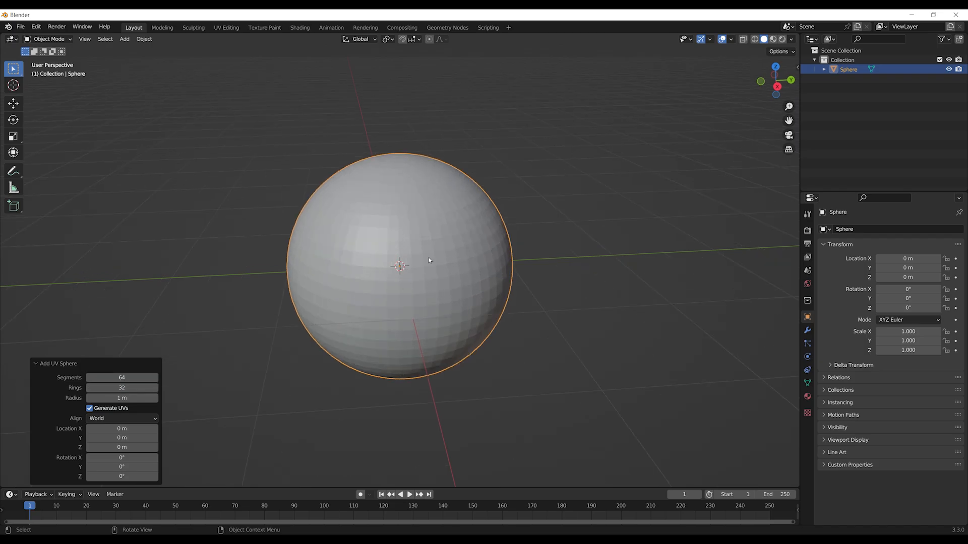
scroll(384, 277, down, 3)
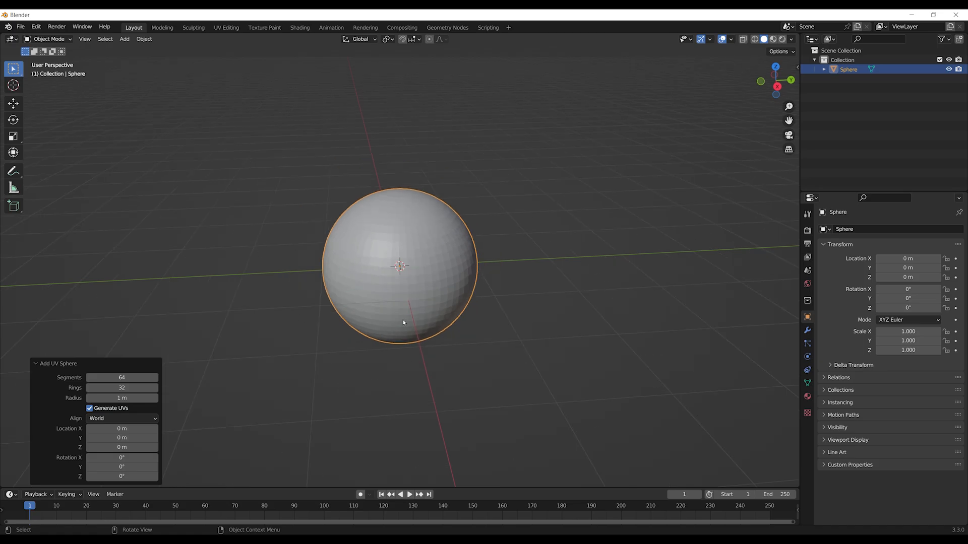
click(172, 303)
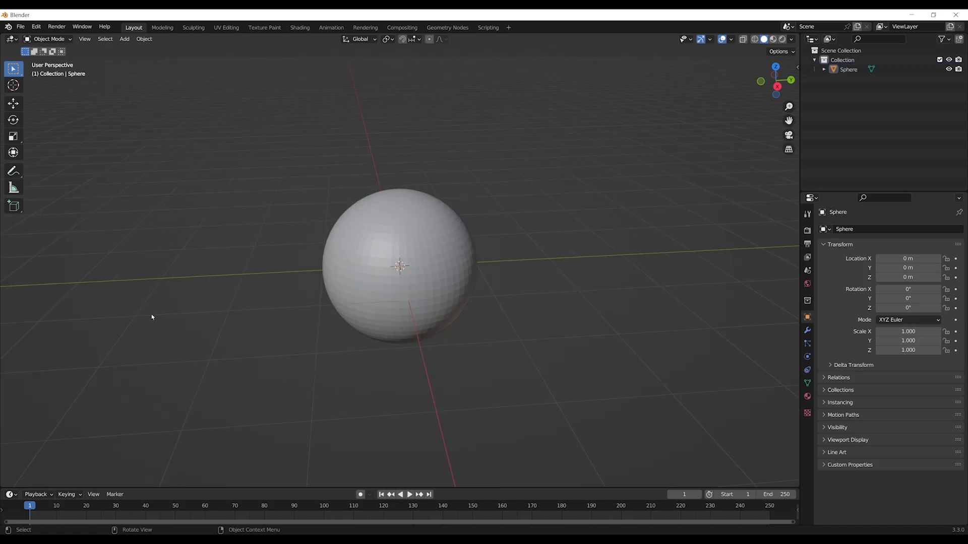
Step: Apply smooth shading to the sphere
click(425, 263)
middle_drag(452, 259, 522, 332)
scroll(521, 332, up, 3)
scroll(375, 252, up, 1)
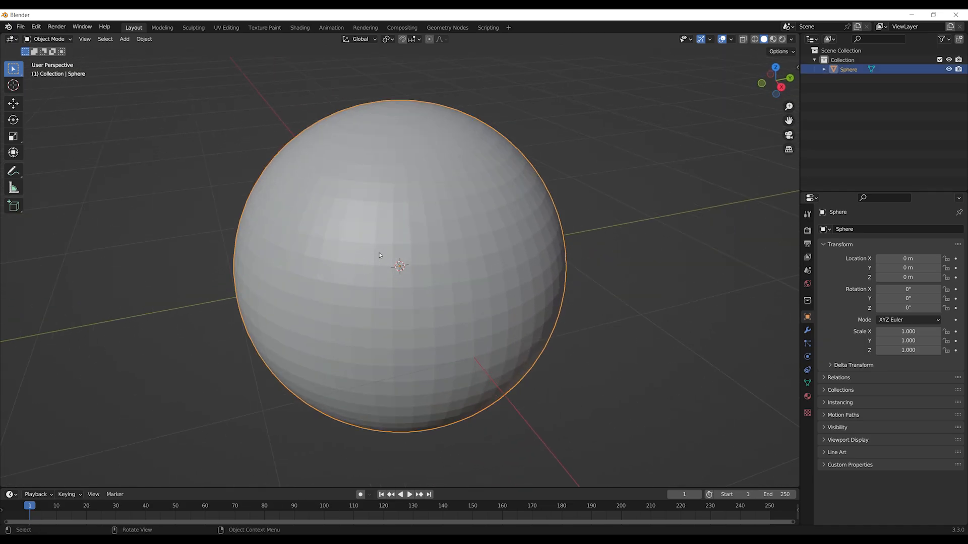
scroll(371, 261, down, 2)
middle_drag(470, 288, 468, 284)
scroll(468, 284, down, 2)
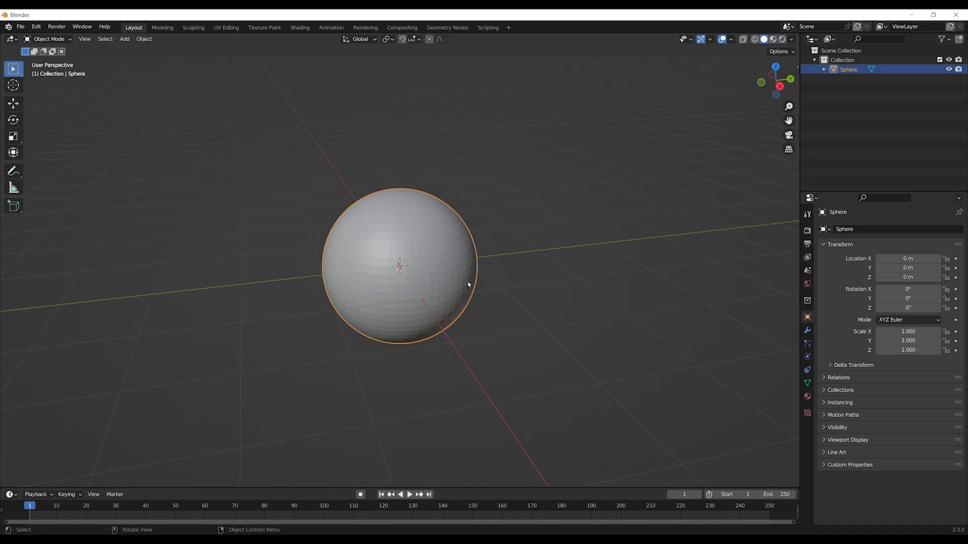
right_click(399, 272)
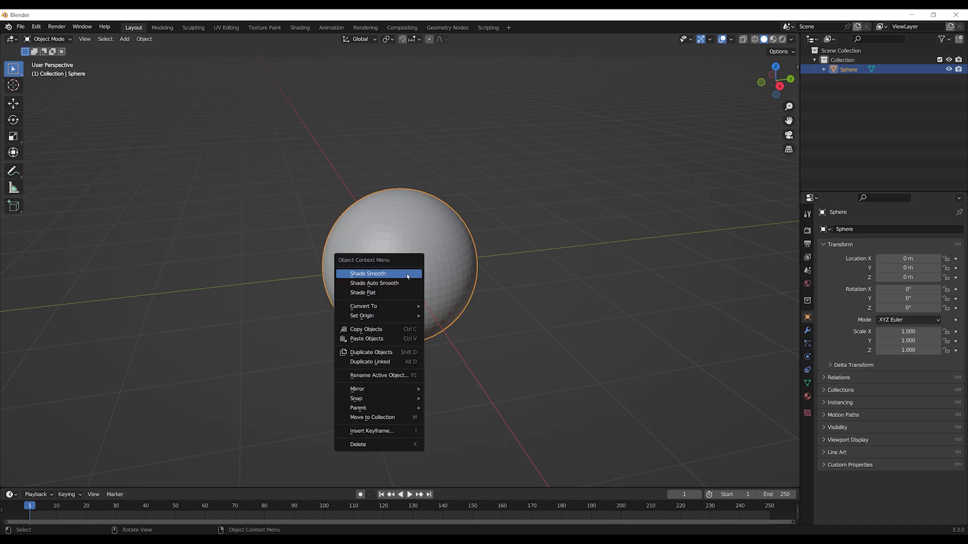
click(369, 274)
Step: Enter Edit Mode on the sphere and select the single vertex at its bottom pole
middle_drag(522, 276, 503, 262)
scroll(502, 254, down, 3)
scroll(500, 249, up, 1)
scroll(503, 270, up, 1)
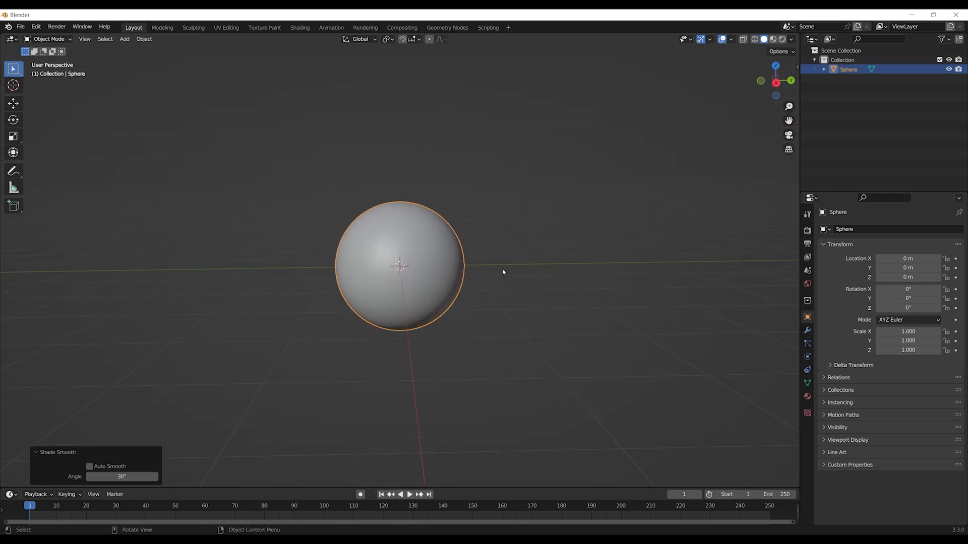
scroll(497, 255, down, 2)
scroll(501, 236, up, 2)
scroll(499, 253, down, 1)
scroll(495, 264, up, 1)
key(Tab)
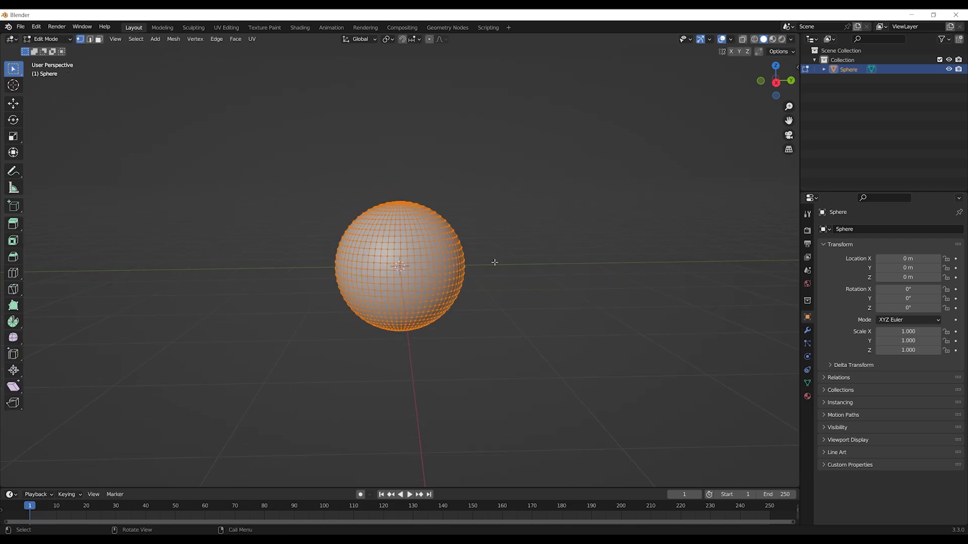
scroll(501, 275, up, 3)
middle_drag(588, 262, 482, 174)
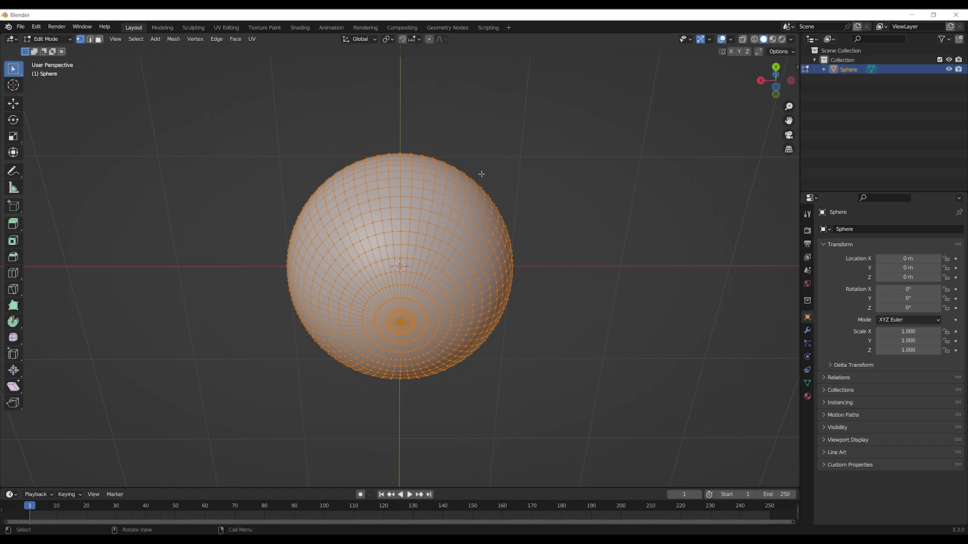
click(400, 324)
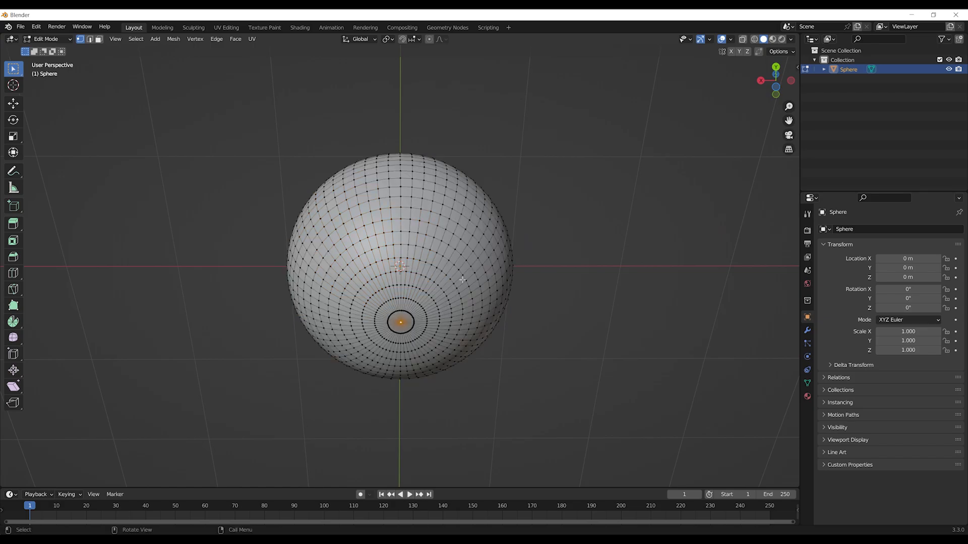
Step: Try to move the bottom pole vertex freely without proportional editing, and undo the move
key(g)
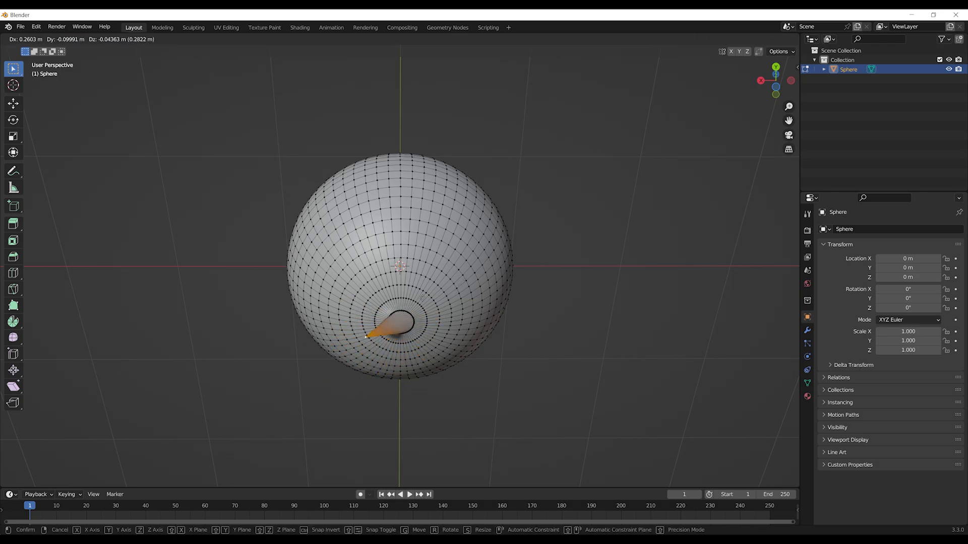
click(460, 292)
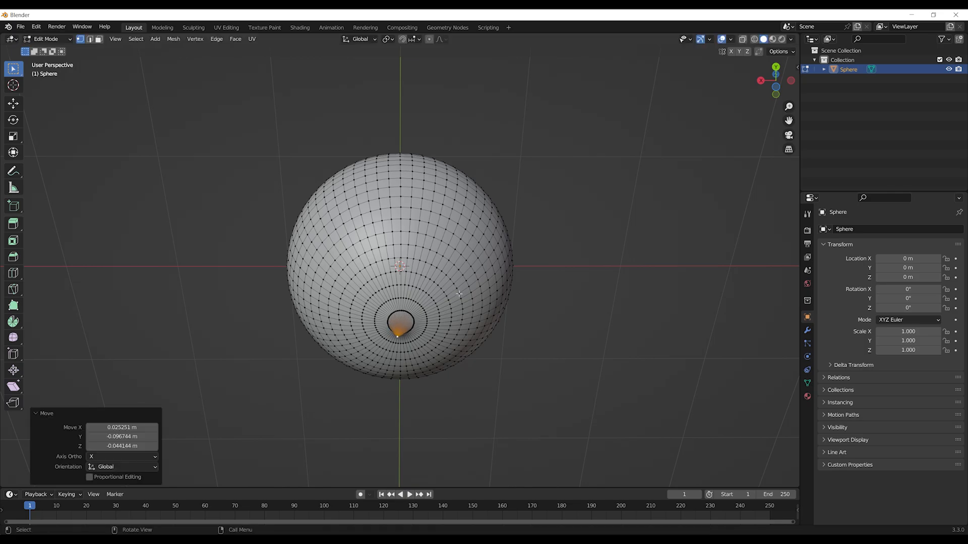
key(ctrl+z)
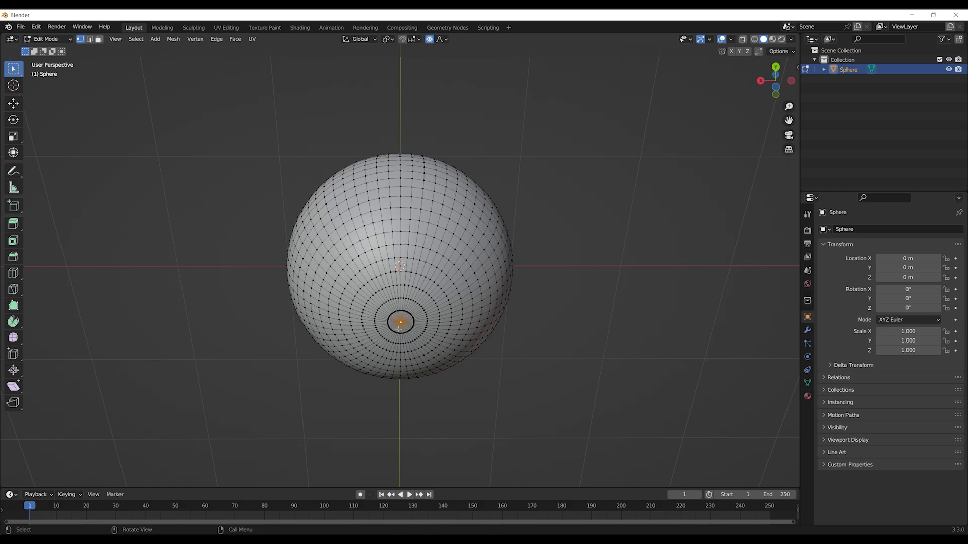
Step: Try moving the bottom pole vertex with proportional editing, Smooth falloff and a size of 0.564, and undo the change
key(g)
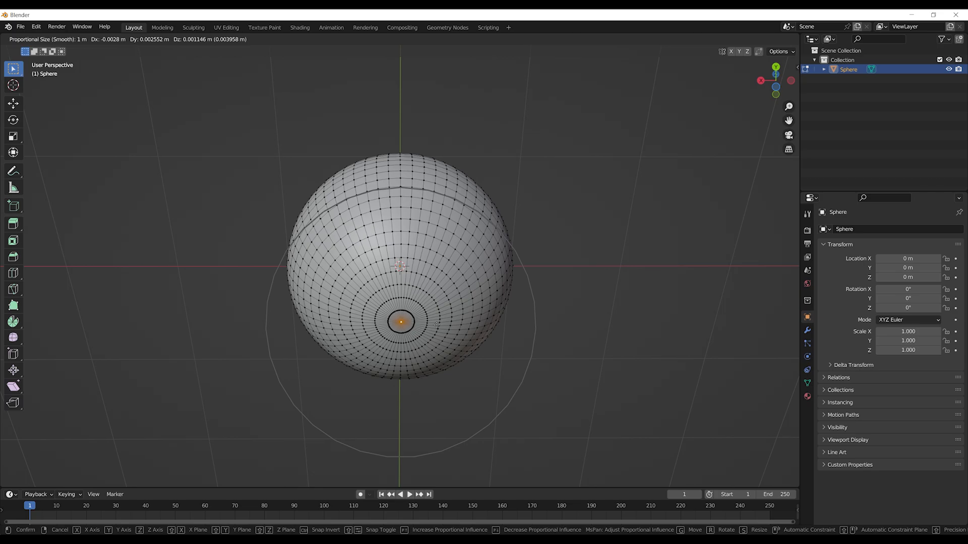
scroll(436, 324, up, 11)
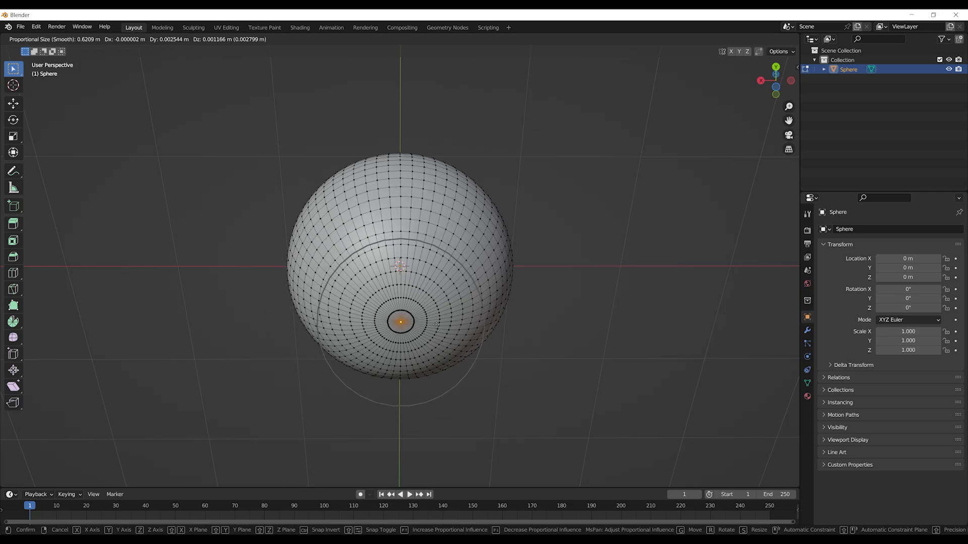
scroll(434, 325, up, 3)
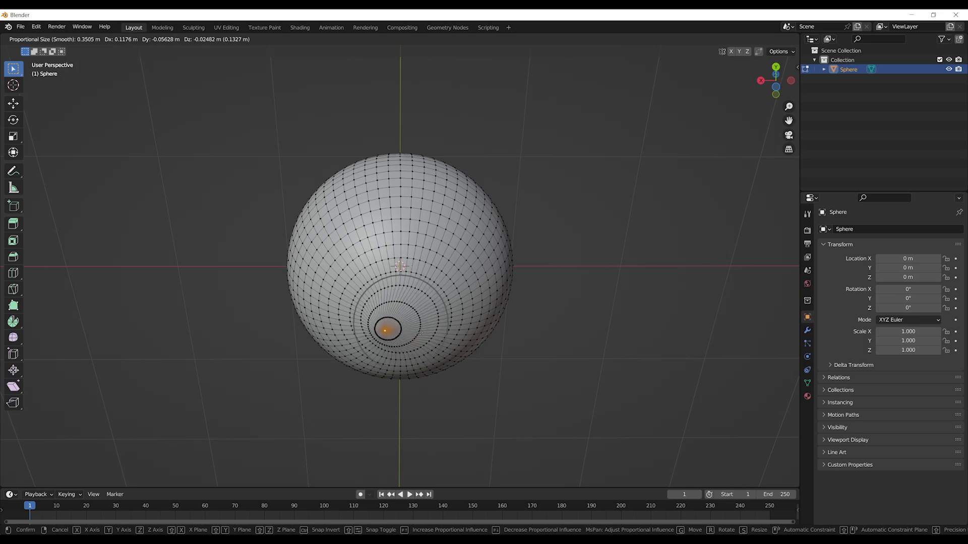
scroll(429, 336, down, 1)
scroll(430, 336, down, 4)
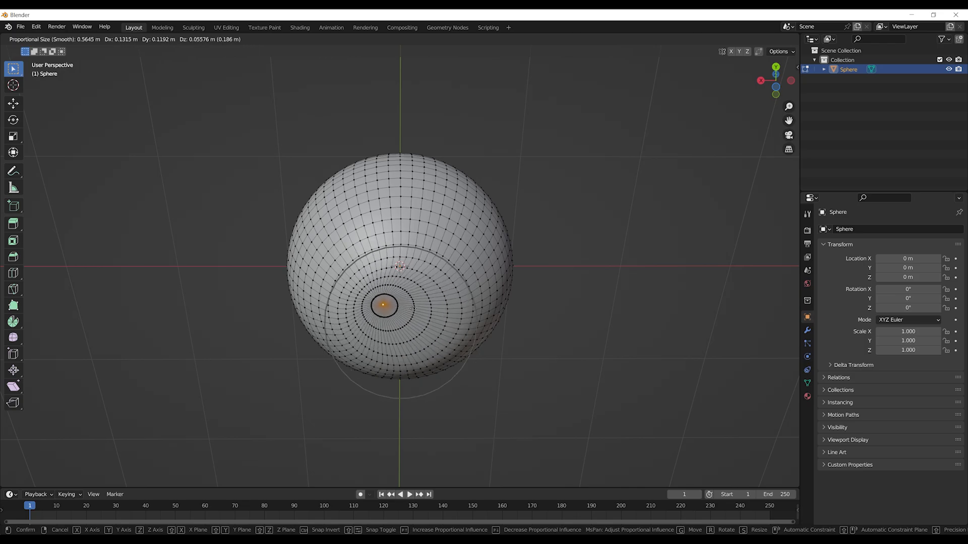
click(439, 298)
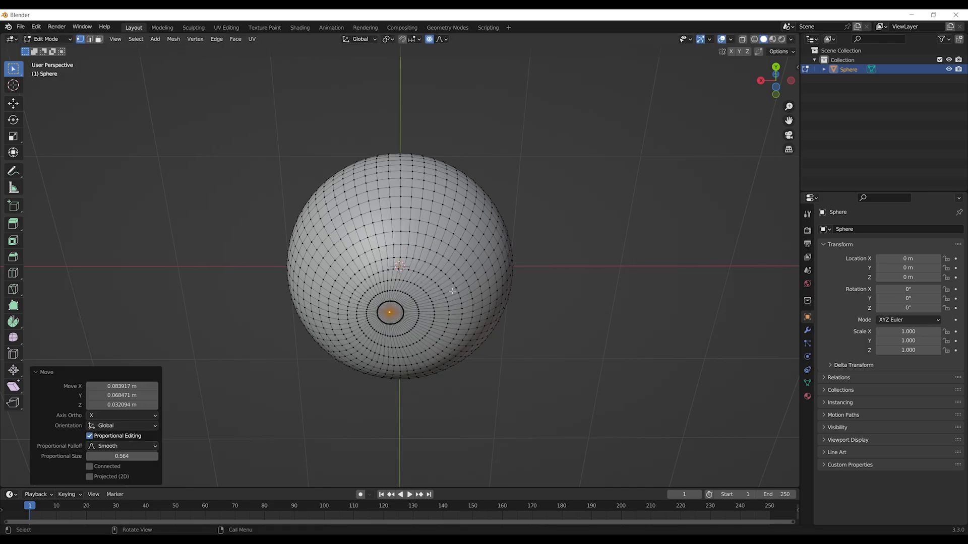
key(ctrl+z)
key(ctrl+z)
Step: From the back view, pull the sphere's bottom pole vertex about -0.24 m in X and -0.73 m in Z with a proportional size of 1.611
middle_drag(469, 197, 538, 249)
scroll(540, 240, down, 4)
scroll(568, 229, down, 1)
middle_drag(424, 194, 486, 198)
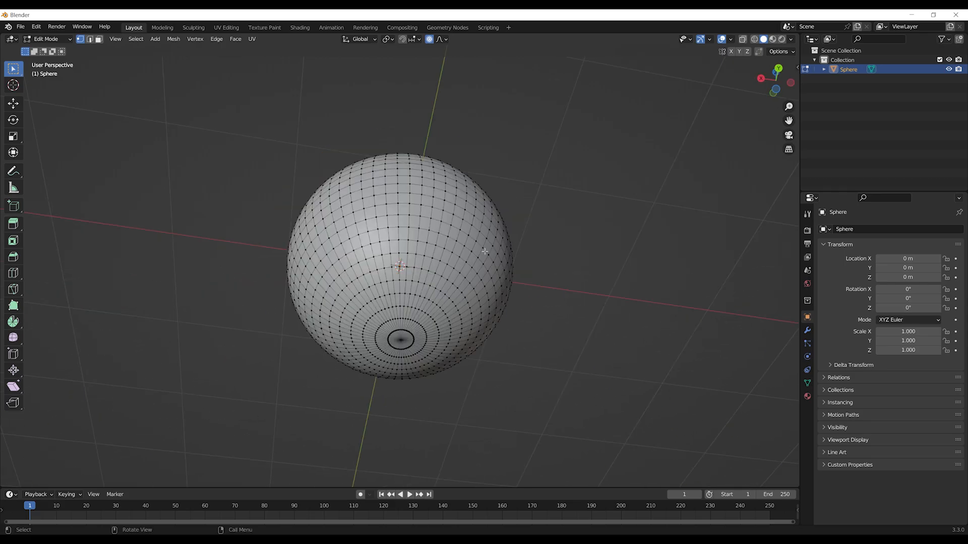
middle_drag(484, 251, 489, 210)
scroll(489, 210, up, 1)
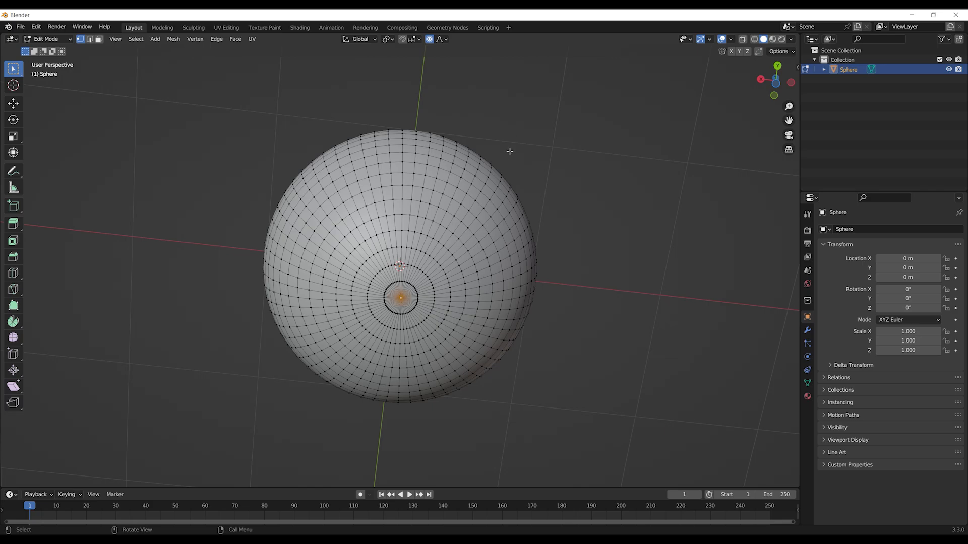
middle_drag(538, 123, 531, 222)
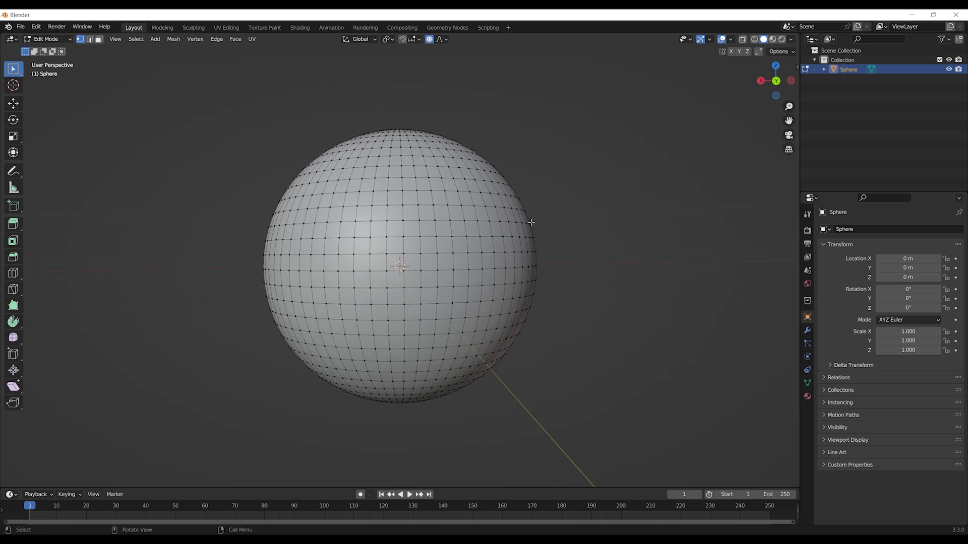
click(776, 82)
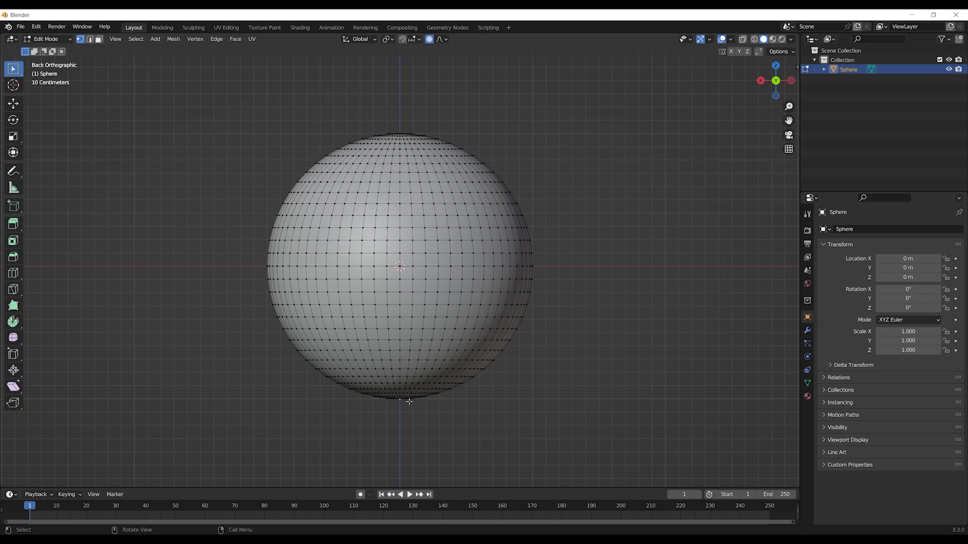
key(g)
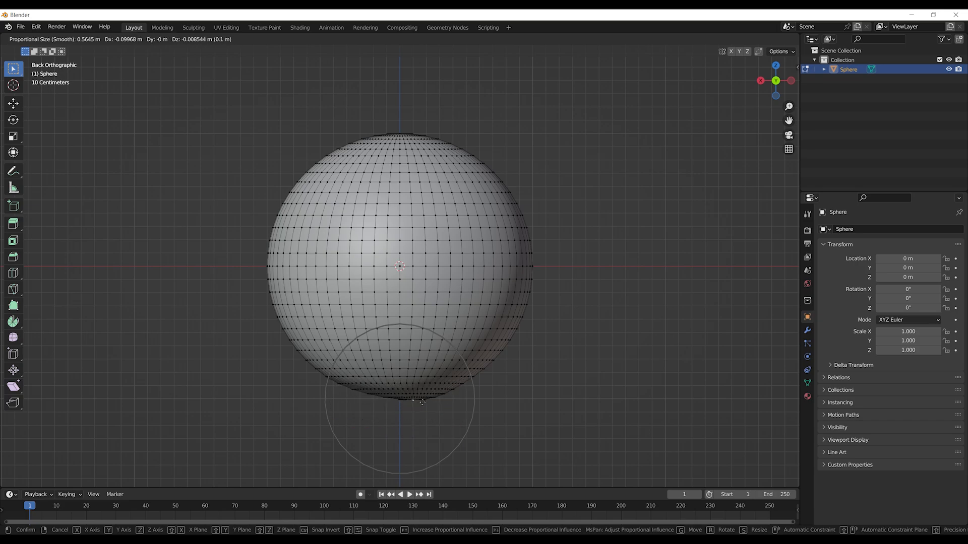
scroll(403, 407, down, 8)
scroll(446, 451, down, 1)
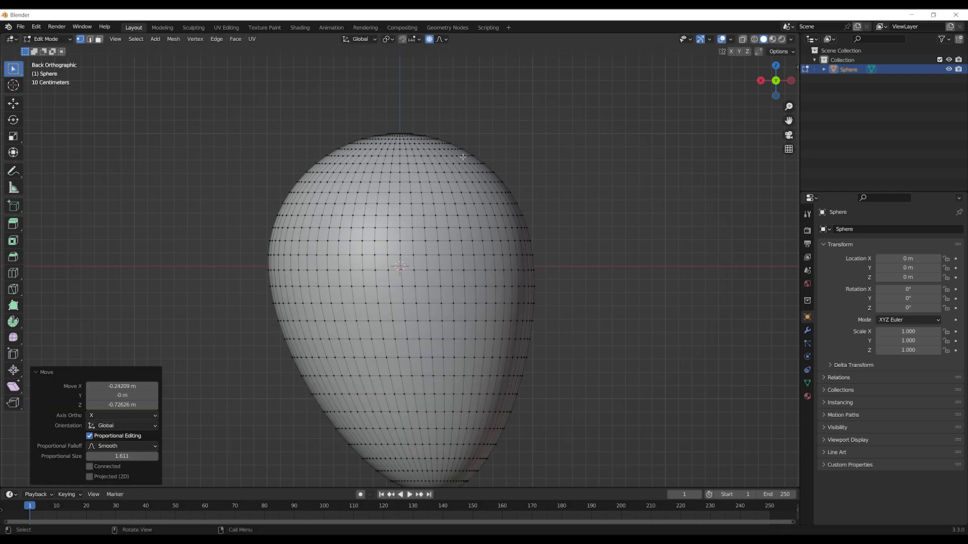
Step: In the right view, pull the widest vertex on the negative Y side about -0.34 m in Y and 0.11 m in Z, with proportional size 0.350
middle_drag(458, 111, 336, 154)
scroll(473, 125, down, 5)
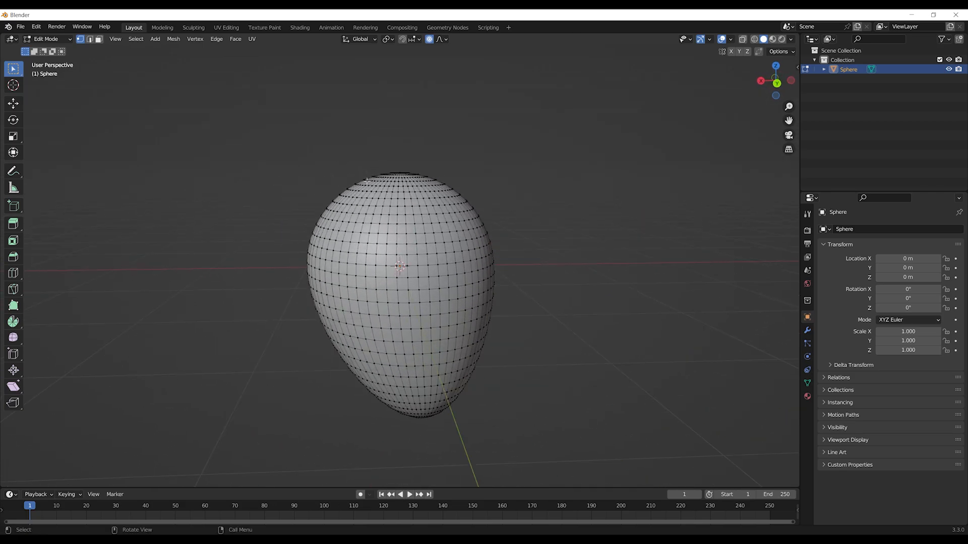
scroll(365, 180, down, 4)
middle_drag(335, 205, 319, 226)
scroll(319, 227, up, 1)
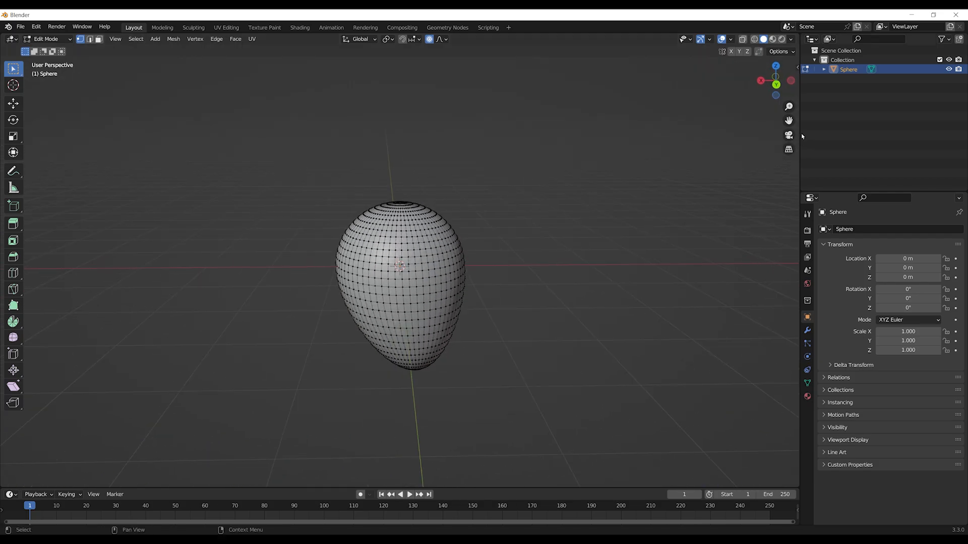
click(762, 82)
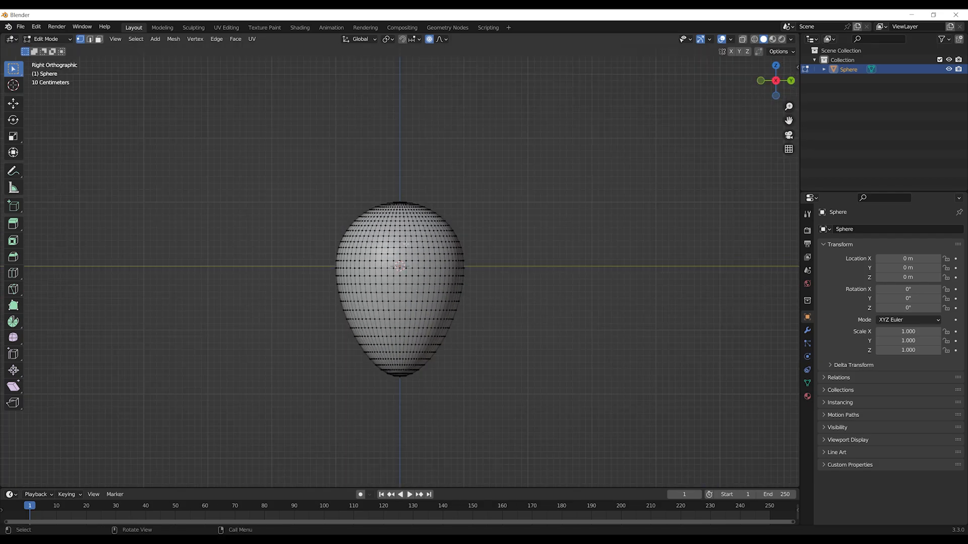
scroll(352, 257, up, 4)
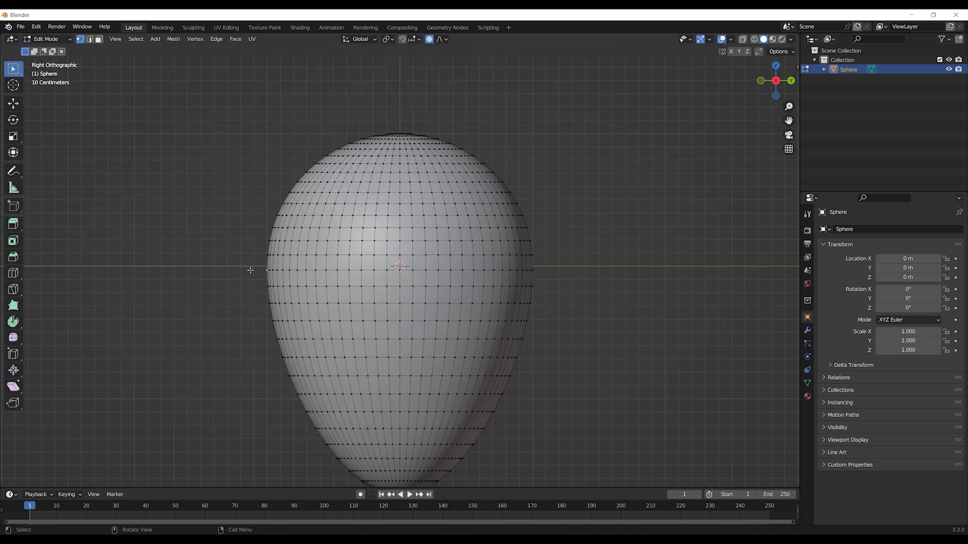
key(g)
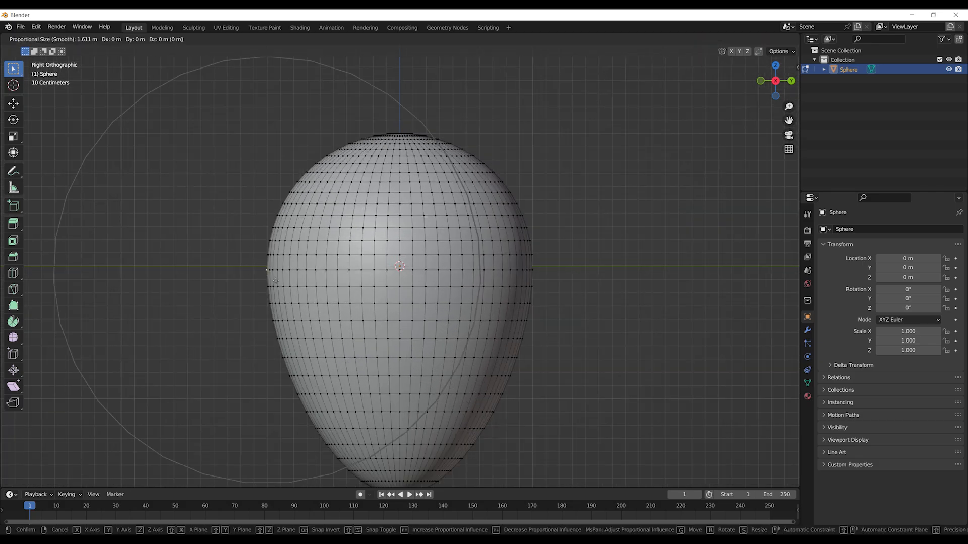
scroll(276, 281, up, 18)
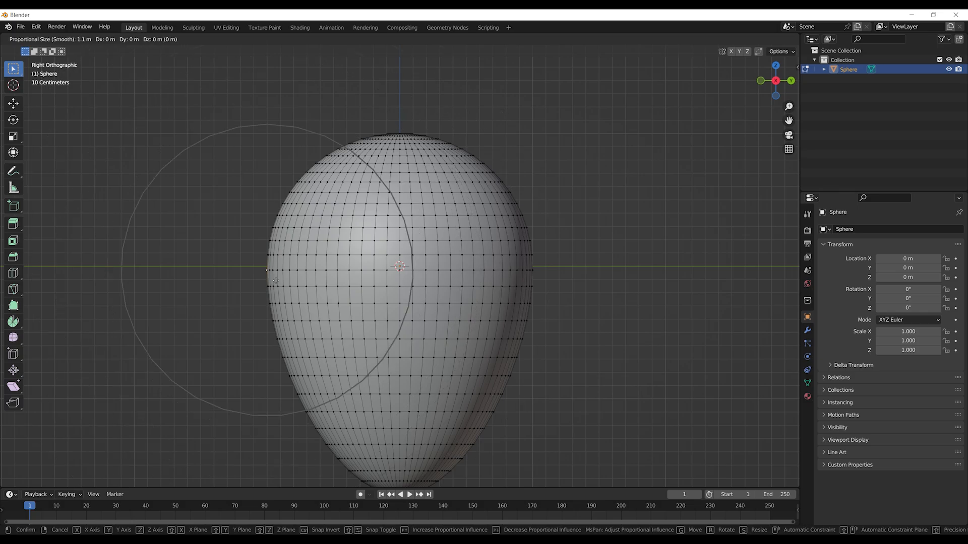
scroll(273, 280, up, 1)
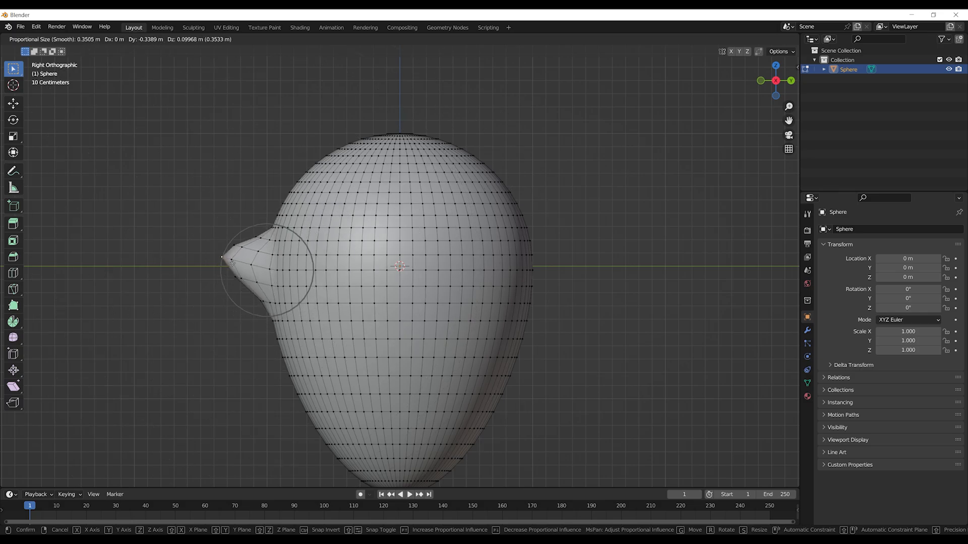
click(230, 267)
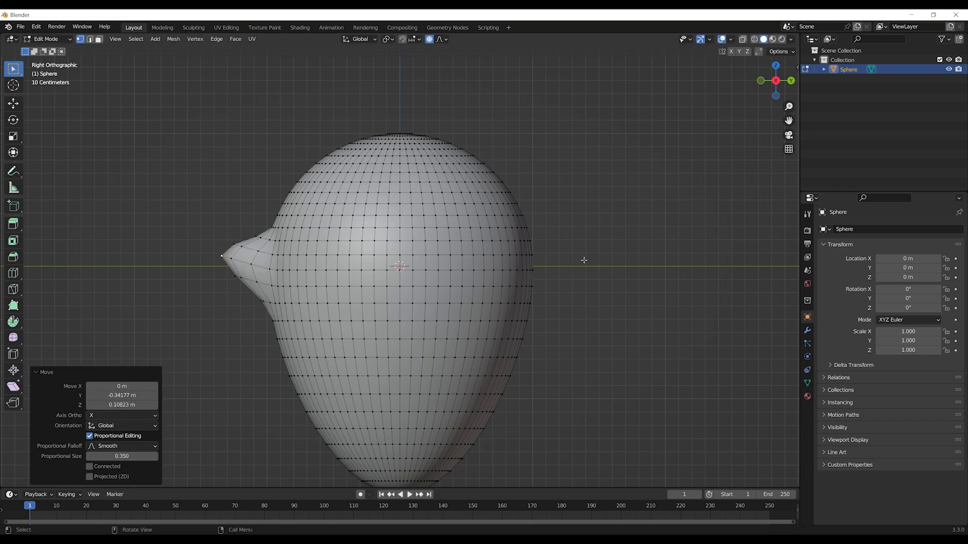
Step: Pull the matching vertex on the positive Y side outward about 0.30 m in Y and 0.12 m in Z to form the second arm
click(533, 270)
key(g)
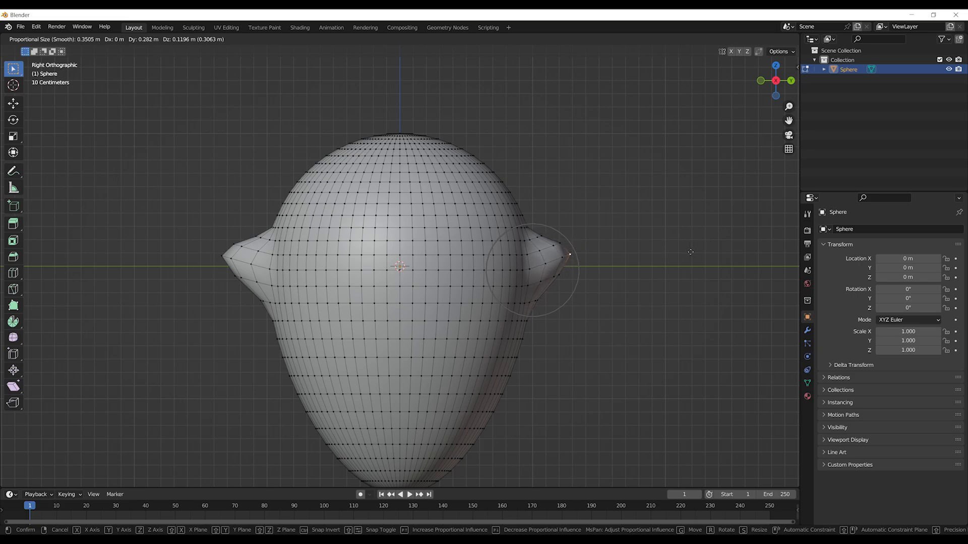
click(690, 252)
middle_drag(741, 243, 585, 294)
middle_drag(532, 321, 631, 239)
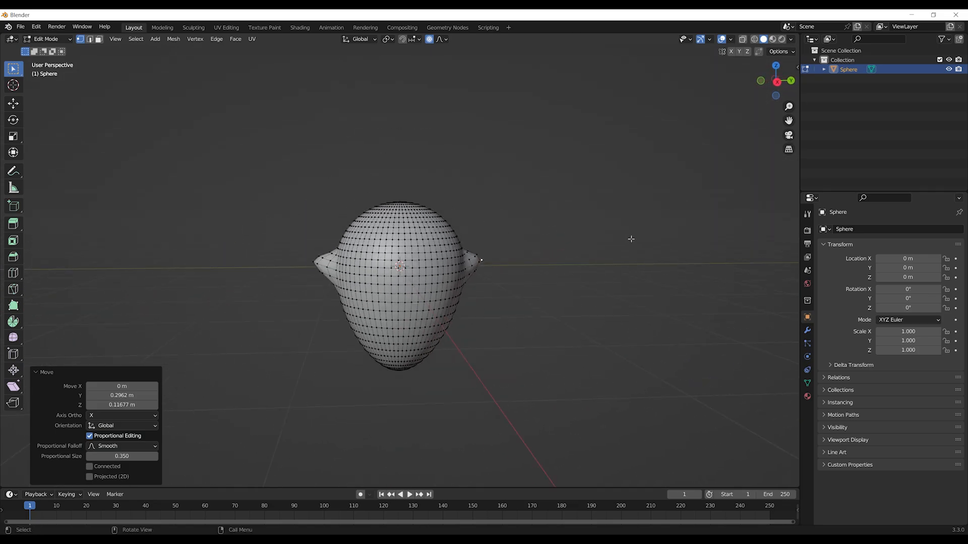
middle_drag(401, 346, 464, 246)
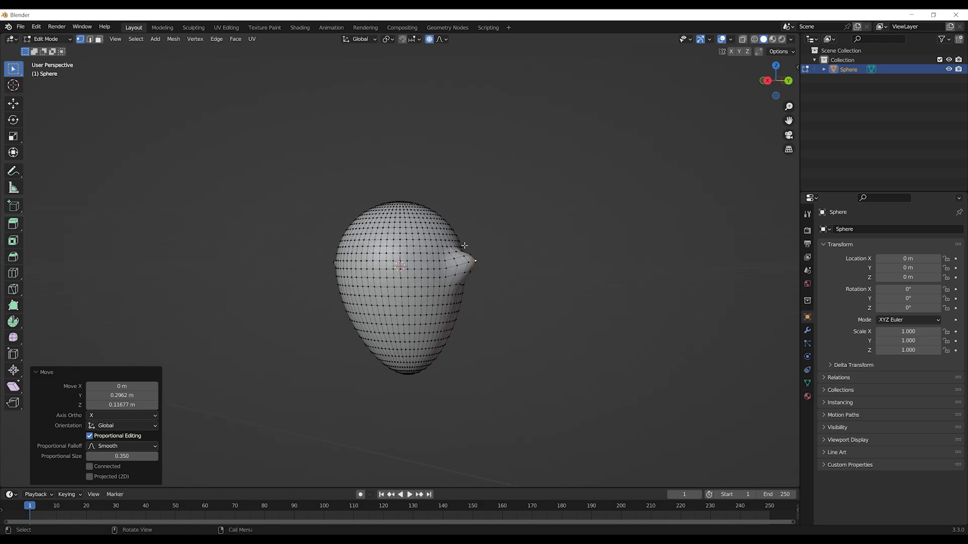
middle_drag(372, 159, 443, 156)
Step: Rename the Sphere object as ghost
click(849, 70)
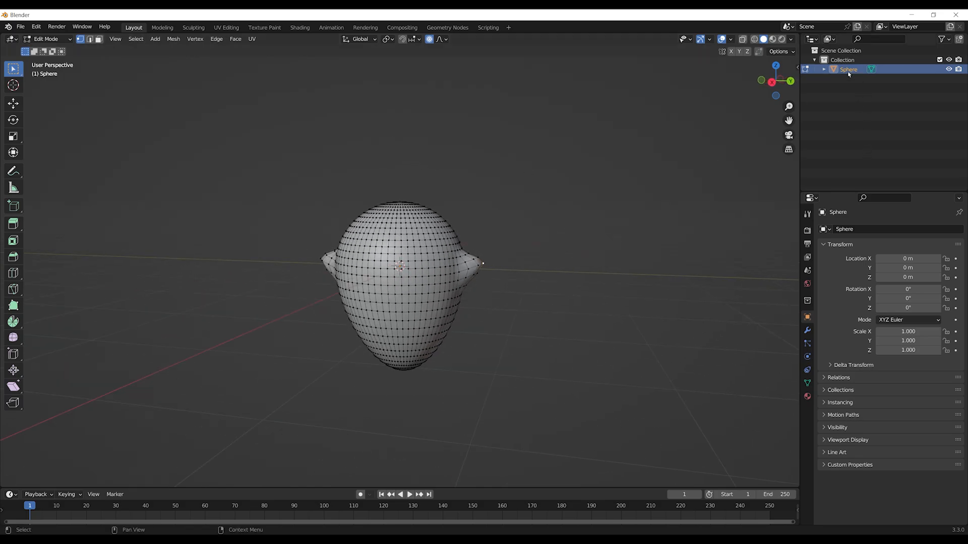
double_click(849, 71)
text(gh)
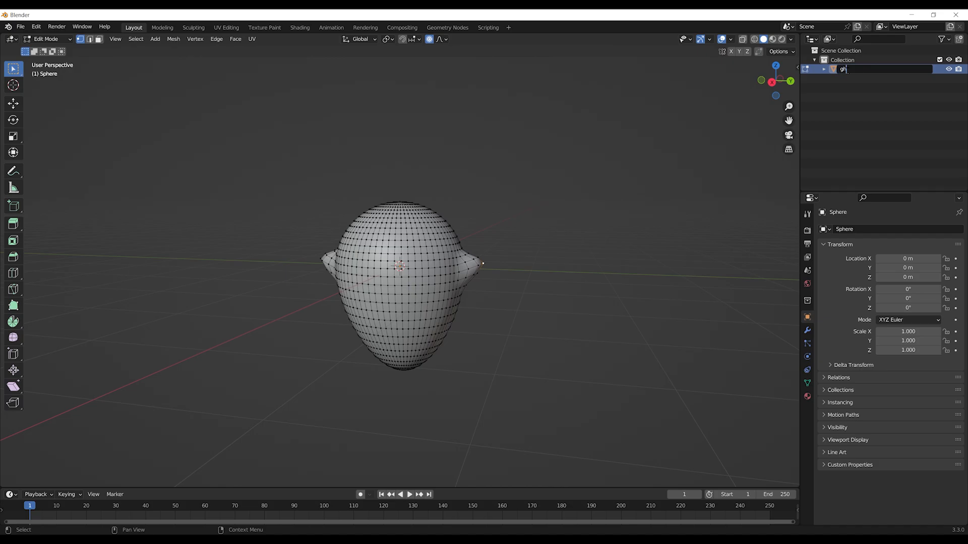
text(ost)
key(Return)
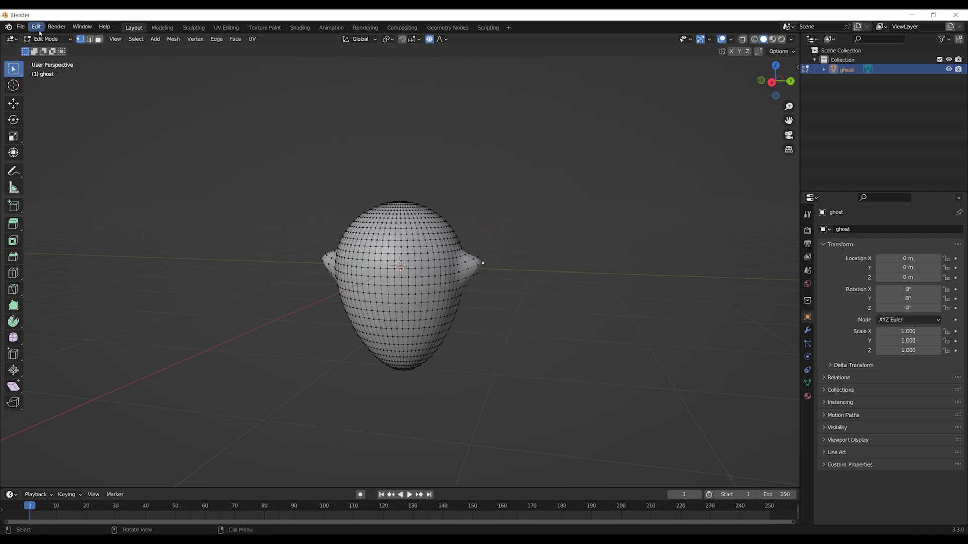
Step: Export the model to the Desktop as ghost xr.fbx, limiting the FBX export to selected objects
click(20, 26)
mouse_move(60, 163)
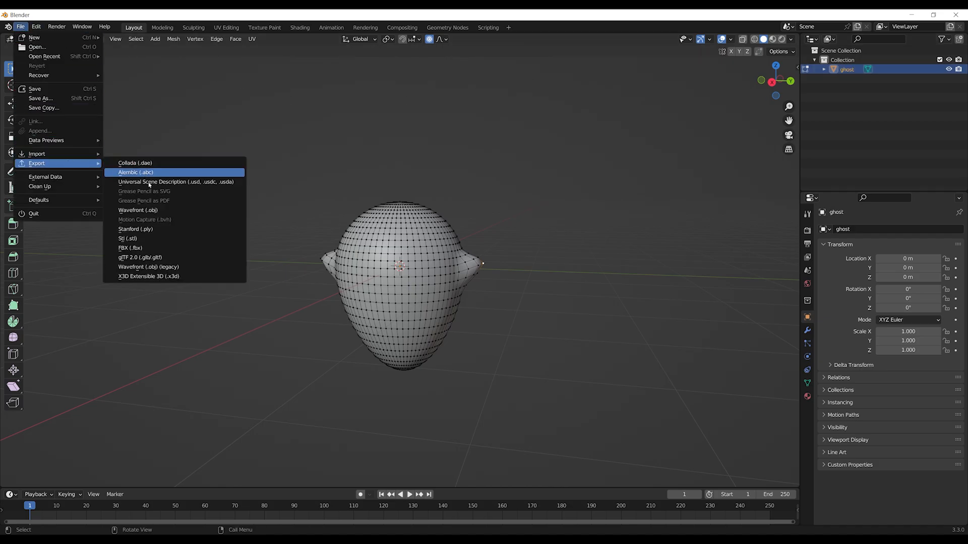
click(151, 248)
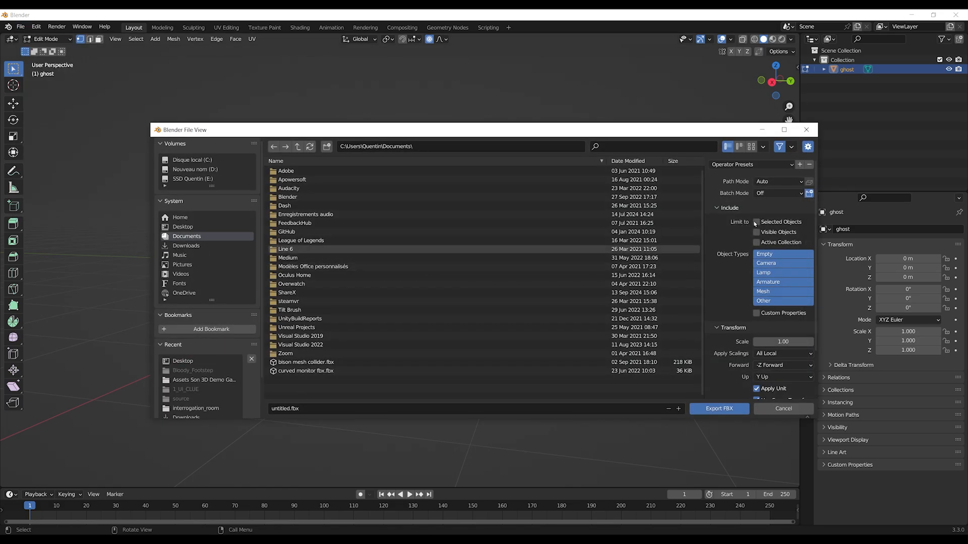
click(182, 227)
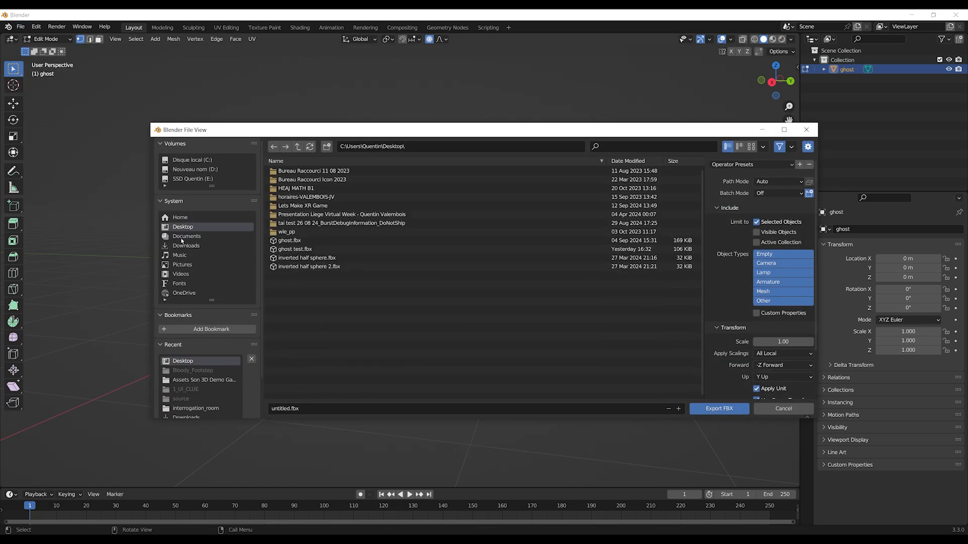
click(186, 237)
click(182, 227)
click(283, 409)
text(gho)
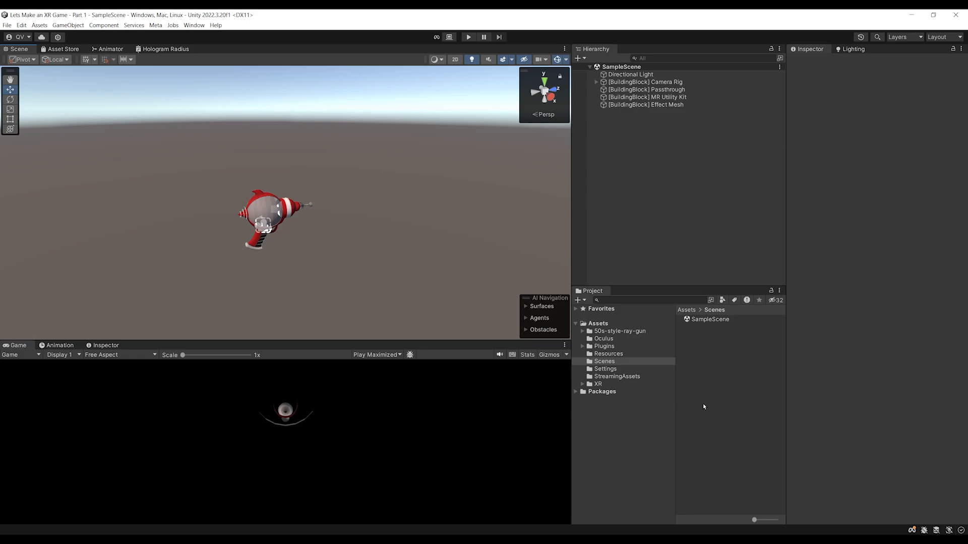
Step: Switch to Unity, import ghost xr.fbx from the desktop into the project's Assets folder and select the imported model
key(super+d)
drag(766, 264, 603, 328)
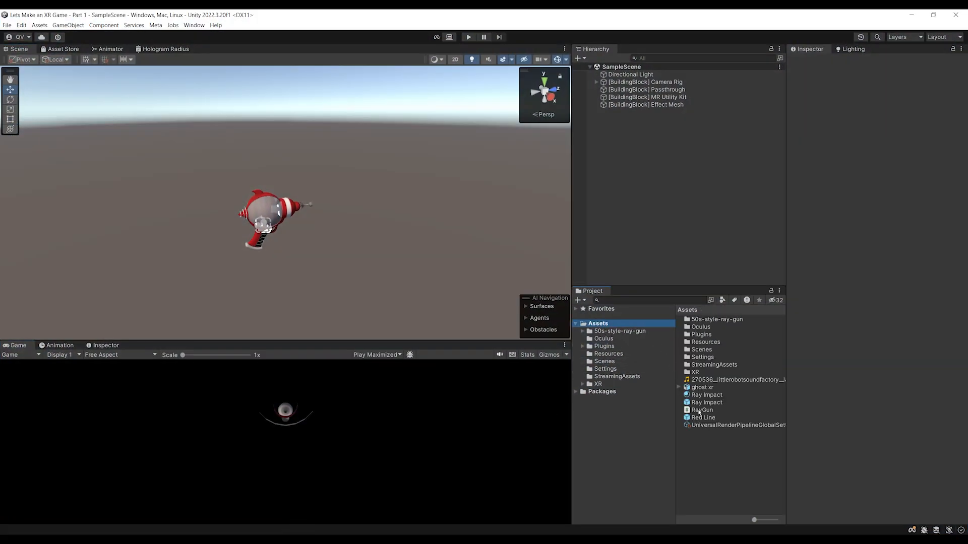
click(707, 389)
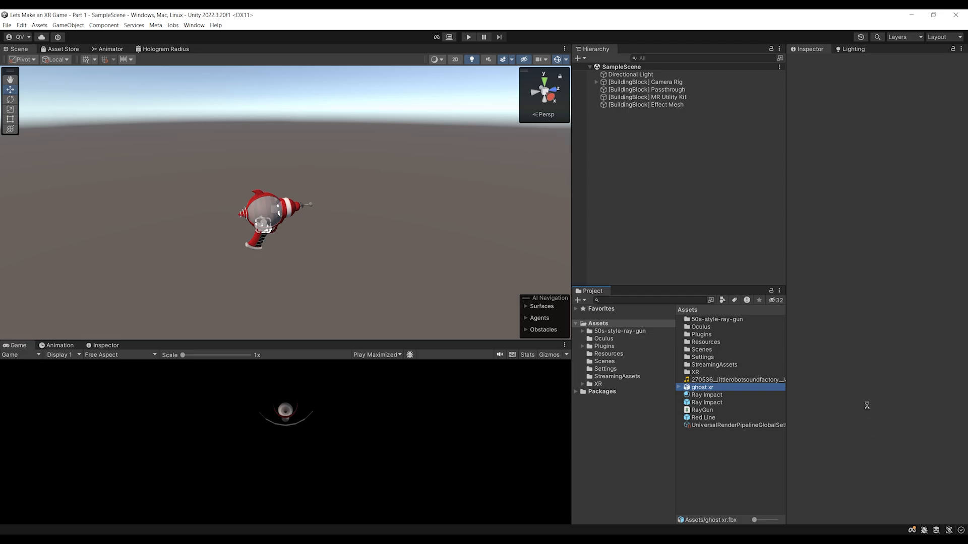
mouse_move(875, 399)
mouse_down()
mouse_move(874, 315)
mouse_move(905, 425)
mouse_move(881, 414)
mouse_up()
Step: Add the ghost xr model to SampleScene, frame it in the Scene view and select it
drag(698, 388, 644, 179)
key(f)
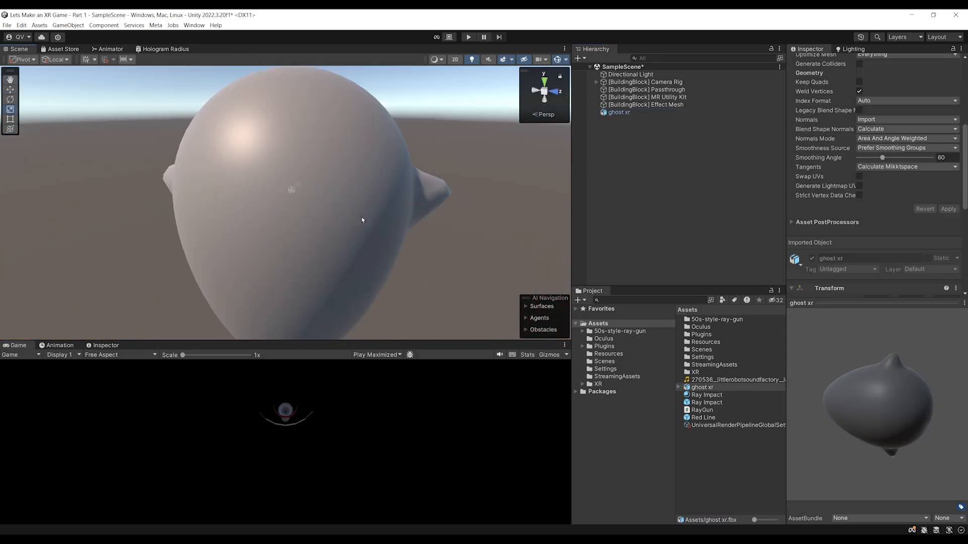
click(361, 217)
scroll(367, 224, down, 3)
key(r)
mouse_move(348, 232)
alt+mouse_down()
mouse_move(367, 203)
mouse_move(357, 228)
alt+mouse_up()
scroll(361, 202, up, 2)
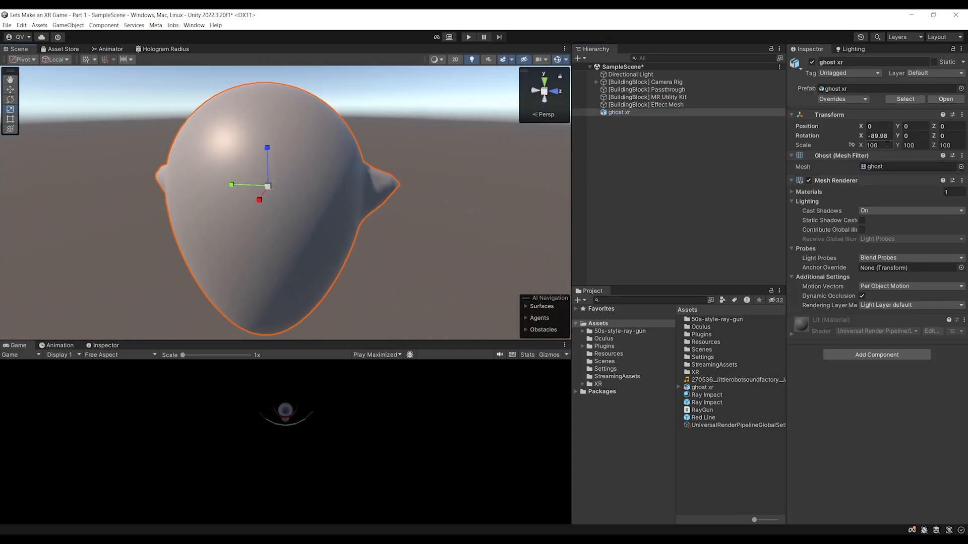
Step: Set the ghost xr object's scale to 1 on X, Y and Z
click(881, 145)
text(1)
key(Tab)
text(1)
key(Tab)
text(1)
scroll(311, 253, up, 10)
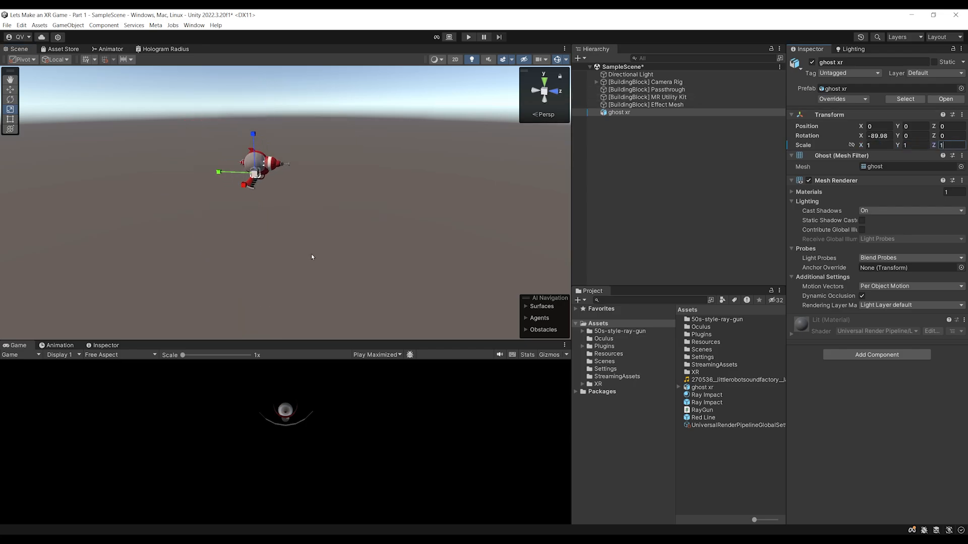
middle_drag(203, 226, 323, 271)
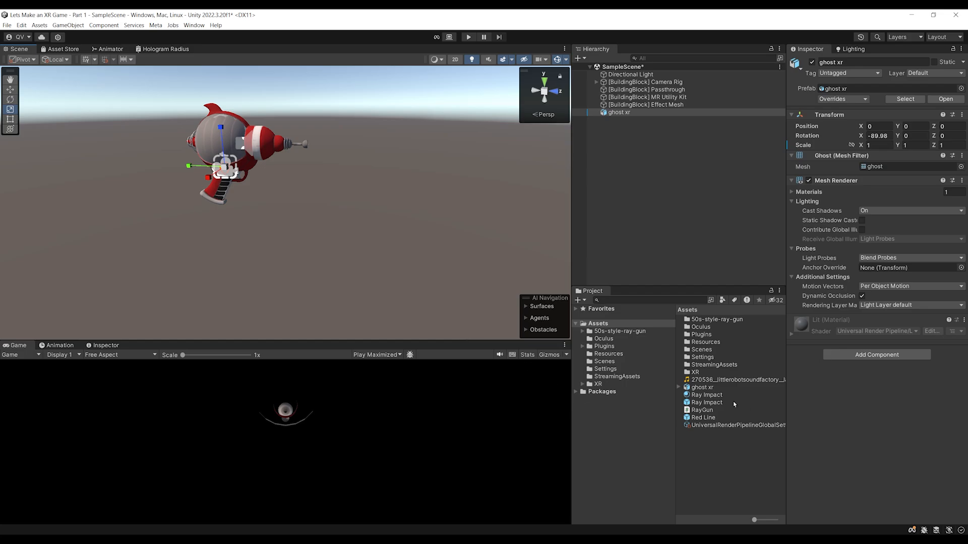
Step: Set the ghost xr asset's import Scale Factor to 10 and apply the import settings
click(702, 388)
click(892, 110)
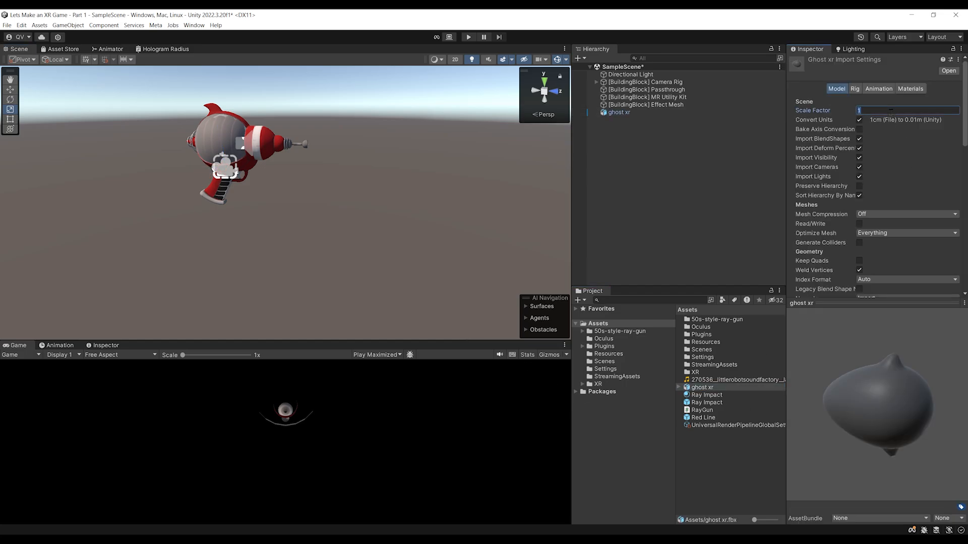
text(10)
scroll(891, 151, down, 5)
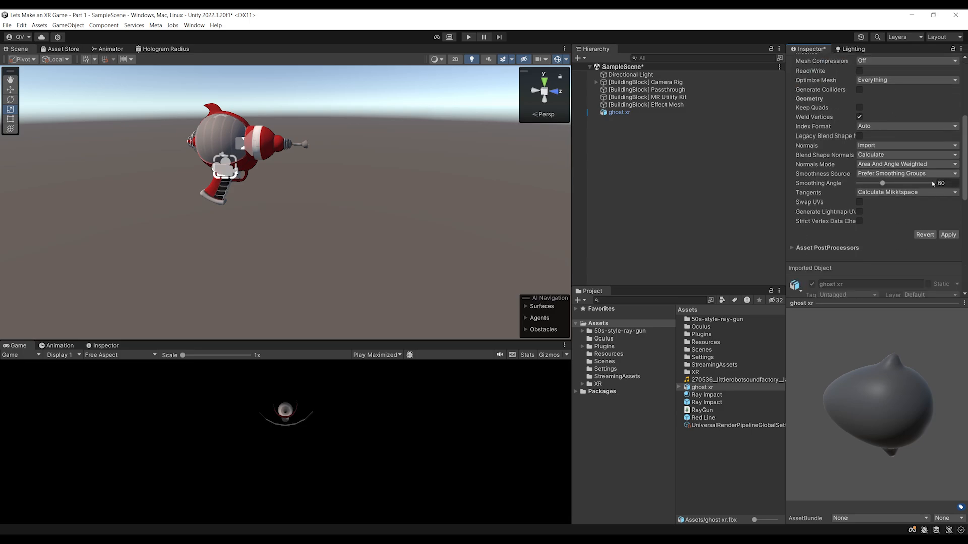
click(948, 234)
Step: Move the ghost beside the ray gun to about 0.538 on Z and scale it up uniformly to about 1.4243
click(220, 180)
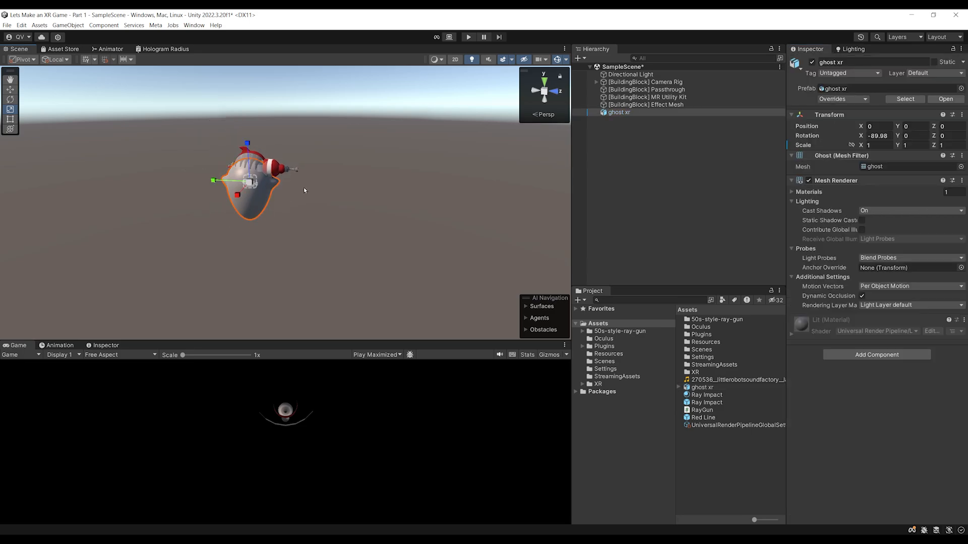
key(w)
drag(211, 191, 305, 213)
middle_drag(307, 213, 279, 214)
key(r)
mouse_move(312, 213)
mouse_down()
mouse_move(348, 213)
mouse_move(331, 215)
mouse_up()
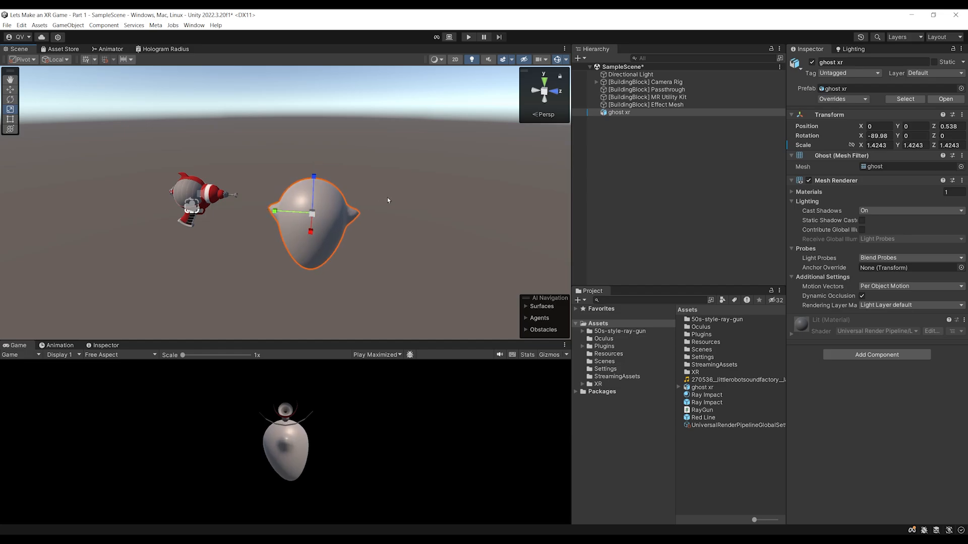
alt+drag(387, 198, 75, 211)
alt+drag(509, 214, 379, 237)
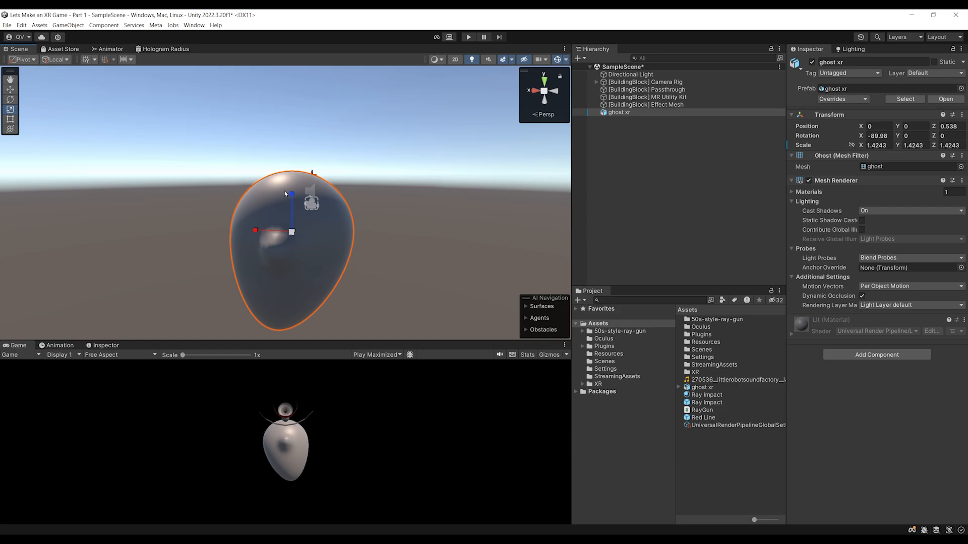
Step: Create an empty parent object for ghost xr in the scene and name it Ghost
mouse_move(357, 234)
alt+mouse_down()
mouse_move(373, 211)
mouse_move(362, 229)
alt+mouse_up()
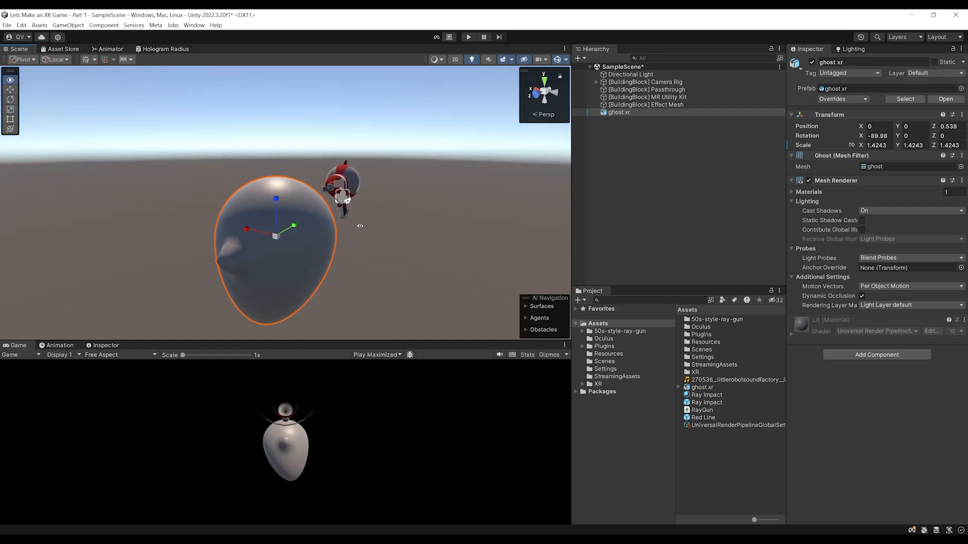
right_click(612, 113)
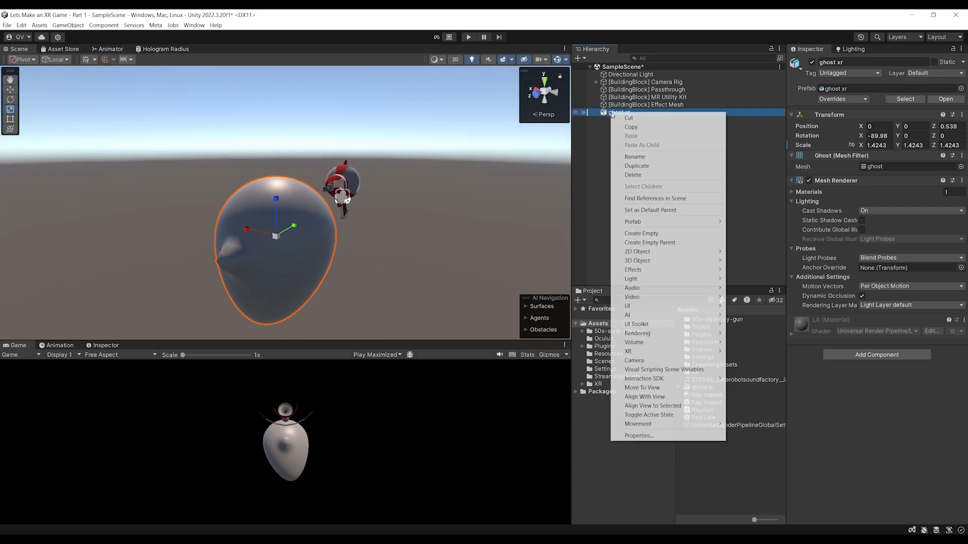
click(657, 243)
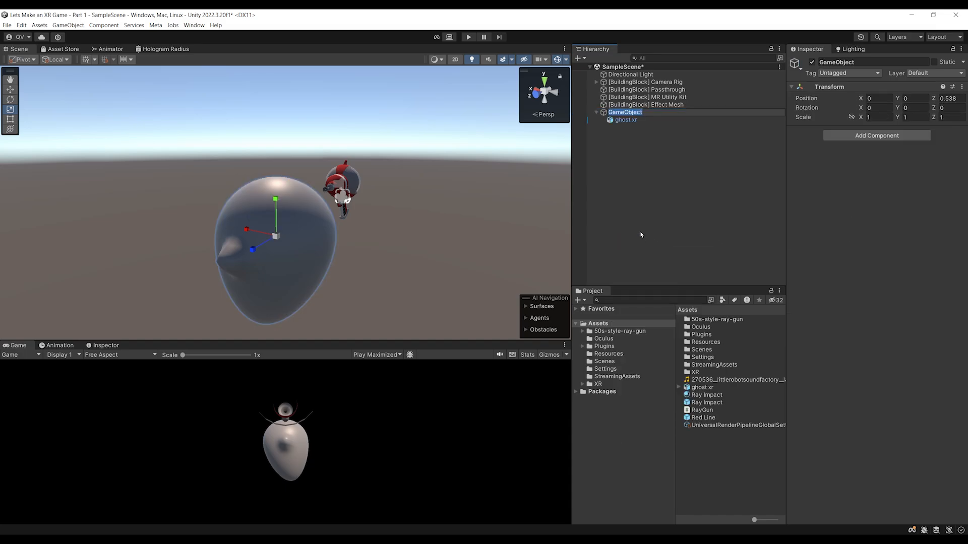
text(Ghost)
key(Return)
right_drag(334, 223, 338, 228)
key(w)
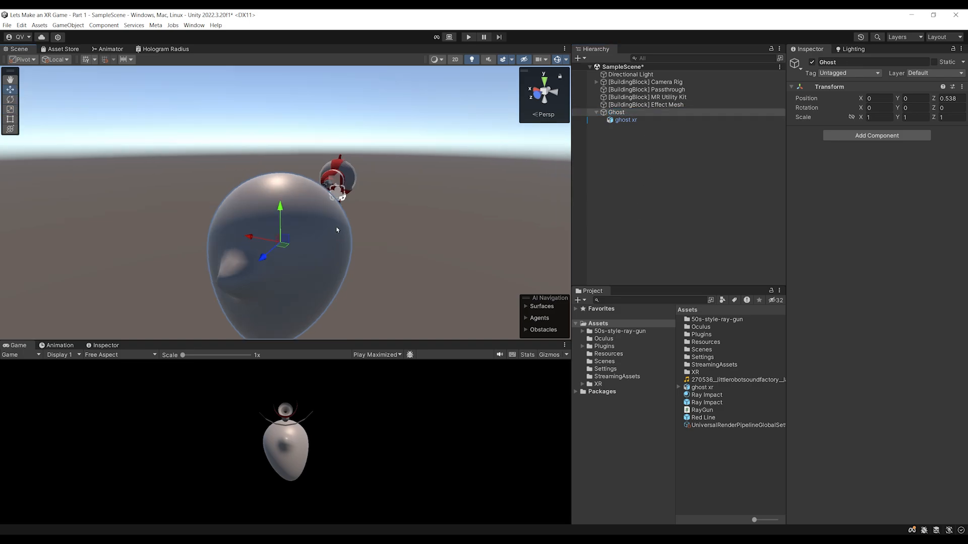
Step: Rotate the ghost xr child inside Ghost to -90 on X and 90 on Z
click(624, 121)
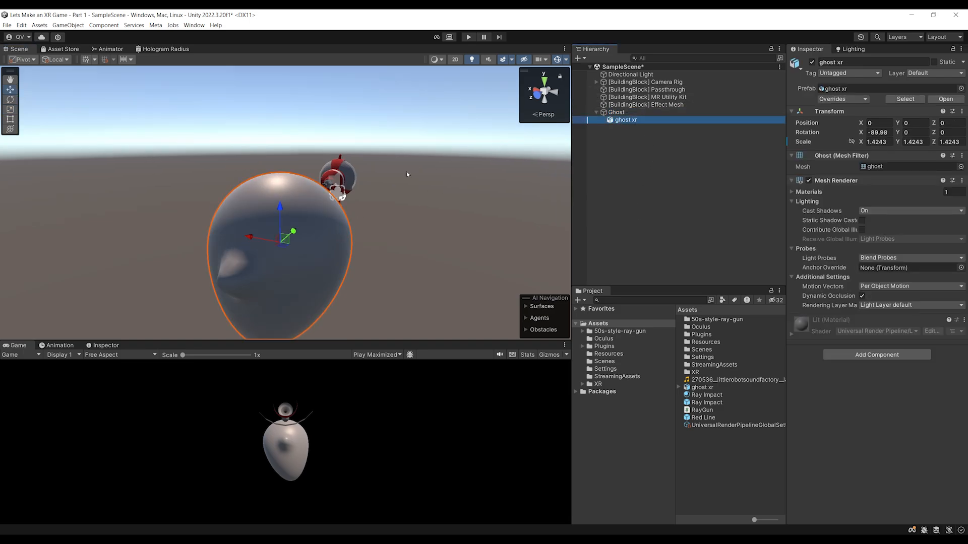
click(614, 114)
alt+drag(355, 194, 251, 260)
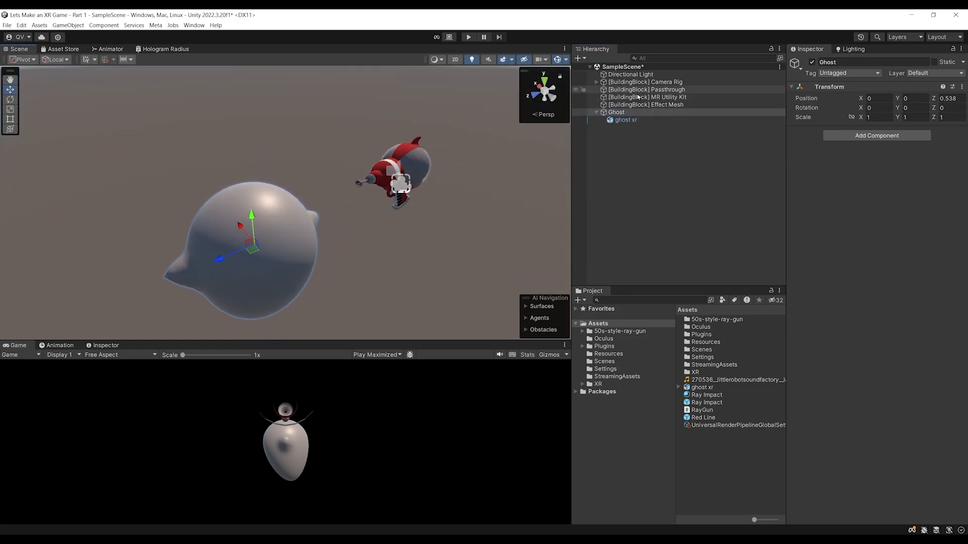
click(644, 122)
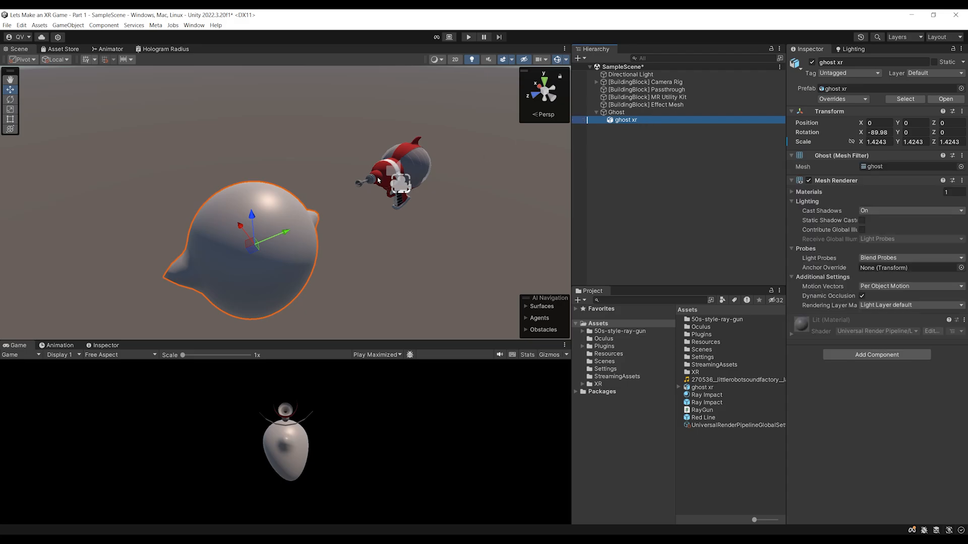
key(e)
drag(286, 285, 247, 283)
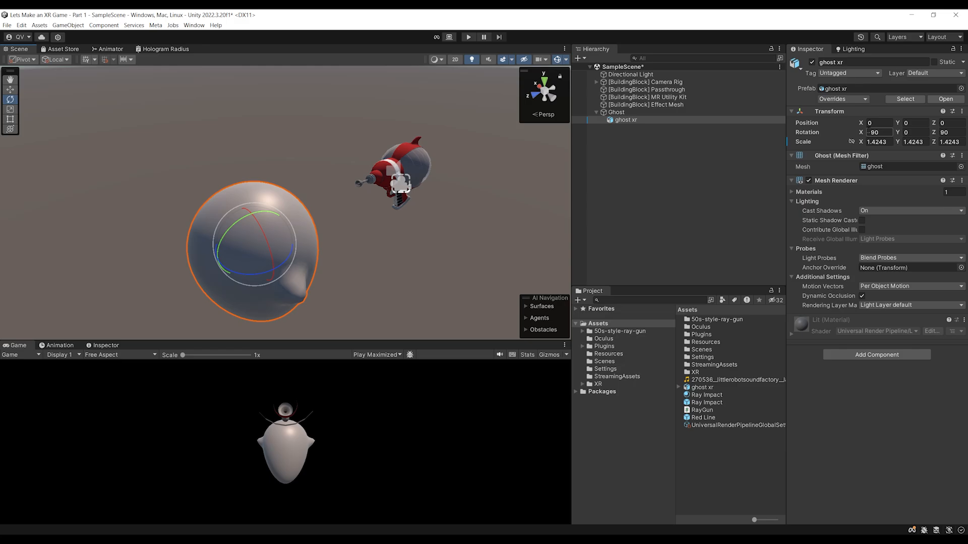
click(616, 112)
scroll(227, 270, down, 2)
alt+drag(227, 270, 353, 190)
key(w)
alt+drag(210, 264, 355, 233)
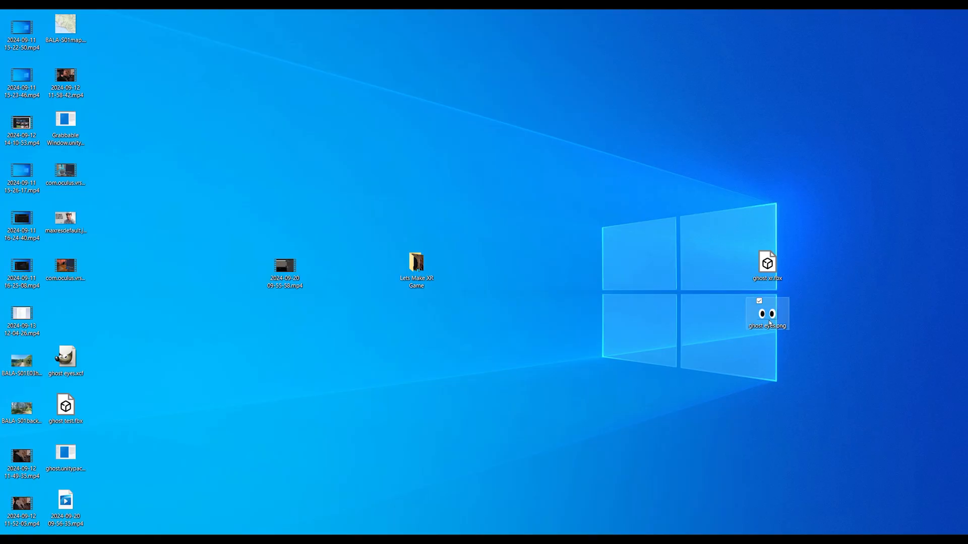
Step: View ghost eyes.png from the desktop and import it into the Unity project's Assets folder
double_click(753, 308)
drag(383, 83, 523, 45)
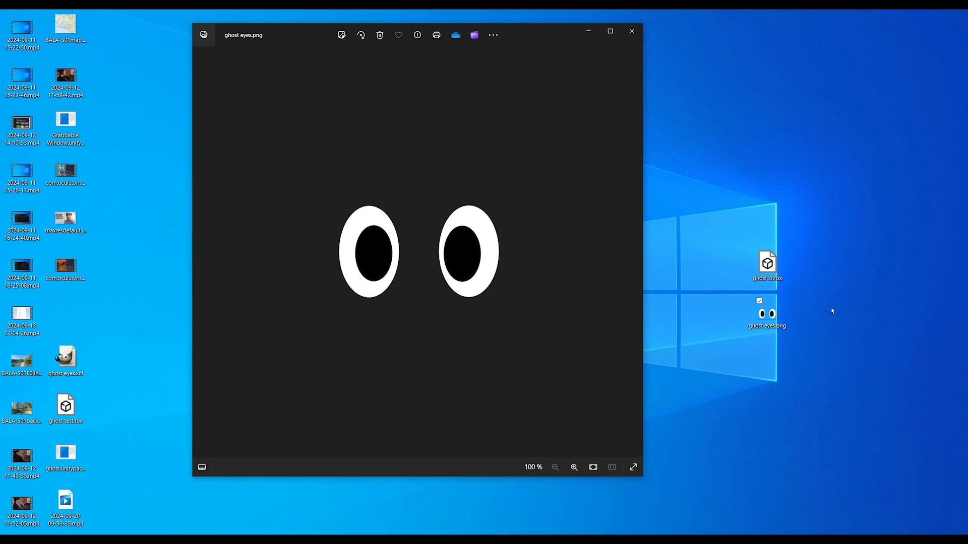
drag(767, 313, 282, 533)
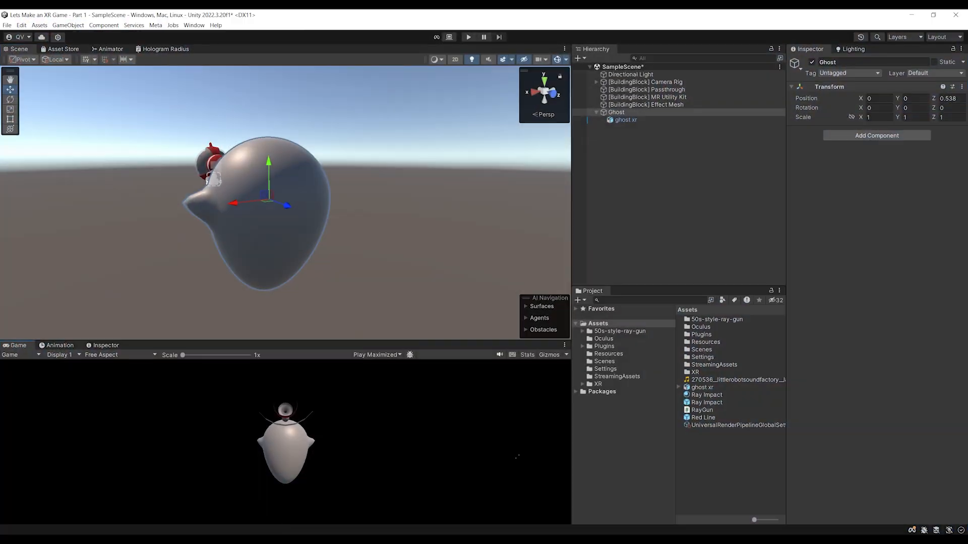
drag(604, 322, 702, 438)
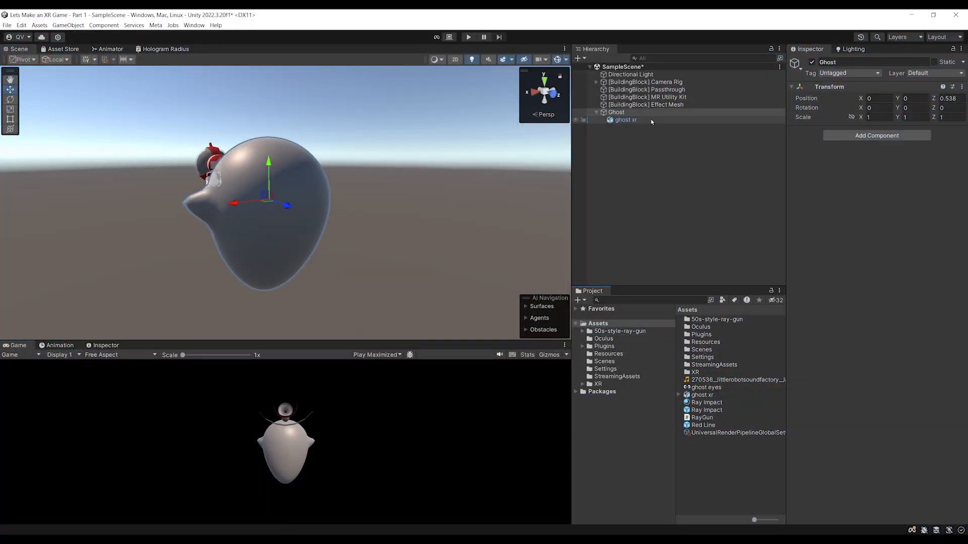
Step: Add a 3D Quad as a child of the Ghost object
click(611, 114)
right_click(612, 115)
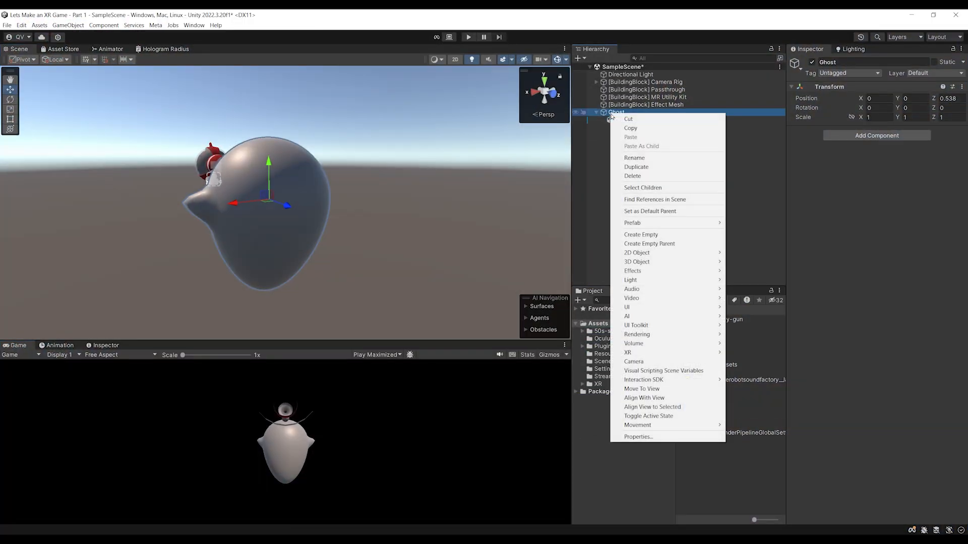
mouse_move(679, 267)
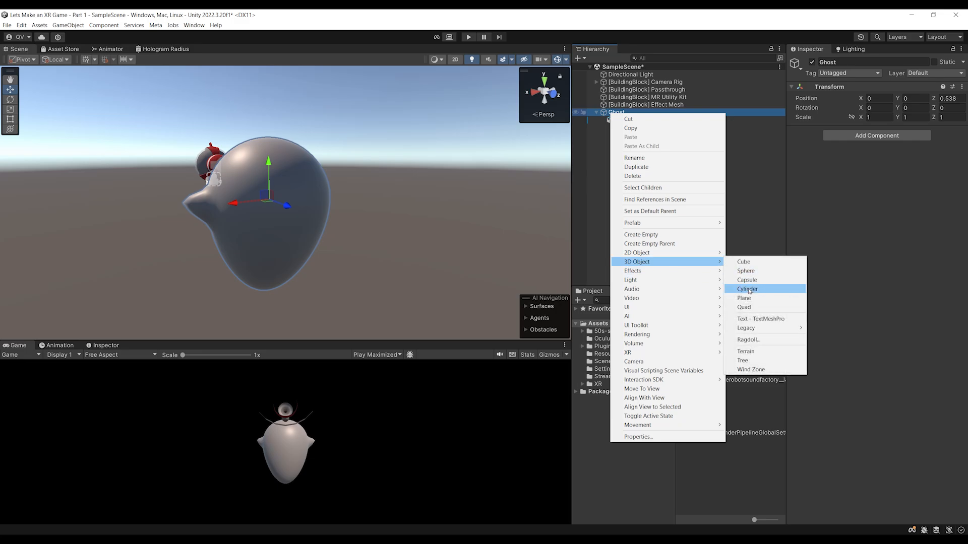
click(744, 307)
Step: Turn the Quad to -180 on Y, scale it to about 0.167 and place it at about Y 0.048, Z 0.145
alt+drag(312, 237, 422, 175)
key(e)
scroll(332, 203, up, 2)
key(r)
drag(275, 201, 437, 257)
key(w)
key(r)
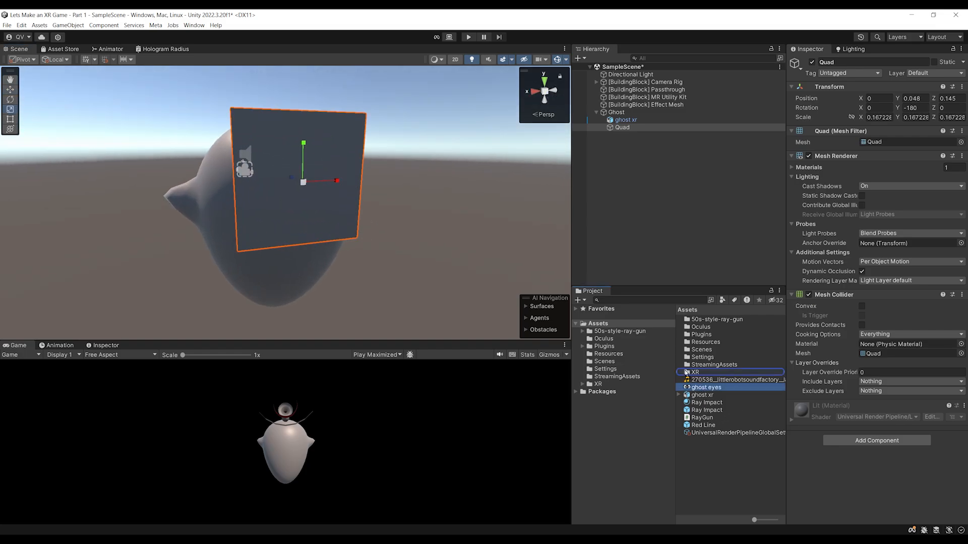
Step: Apply the ghost eyes texture to the Quad in front of the ghost
drag(338, 132, 339, 135)
scroll(394, 255, up, 2)
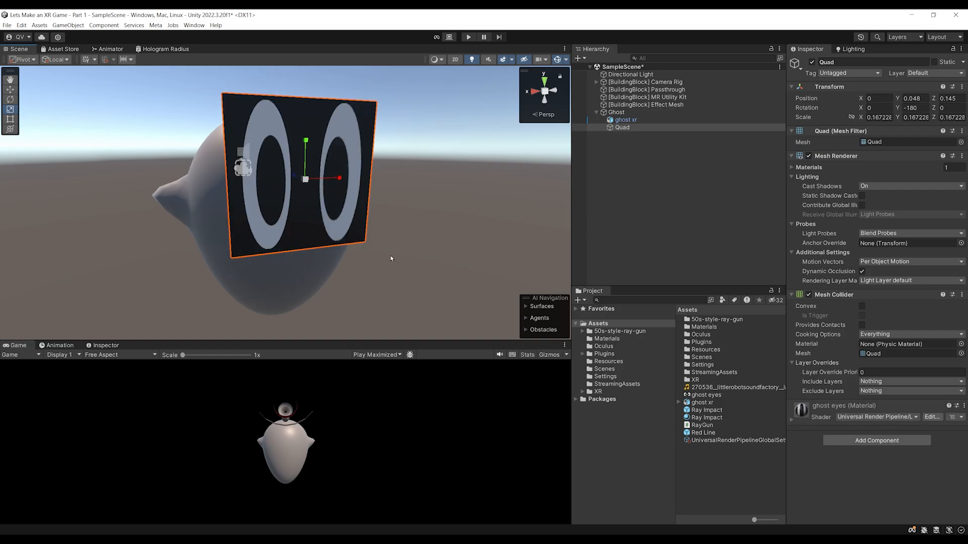
mouse_move(422, 260)
alt+mouse_down()
mouse_move(413, 249)
mouse_move(434, 259)
mouse_move(396, 255)
mouse_move(407, 257)
alt+mouse_up()
Step: Expand the Quad's ghost eyes material and change its shader to Universal Render Pipeline/Unlit
click(804, 411)
scroll(853, 213, down, 5)
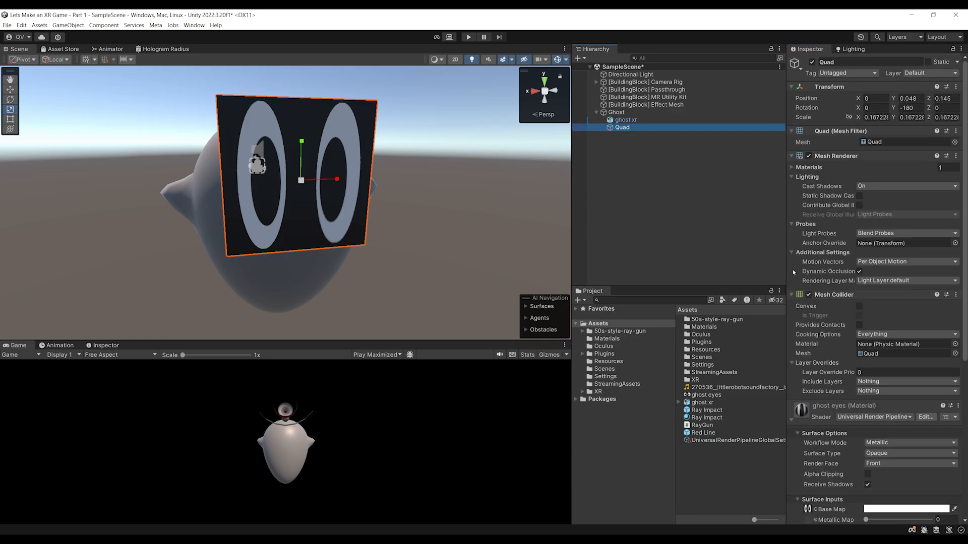
drag(786, 274, 731, 290)
scroll(813, 291, down, 5)
scroll(813, 295, down, 5)
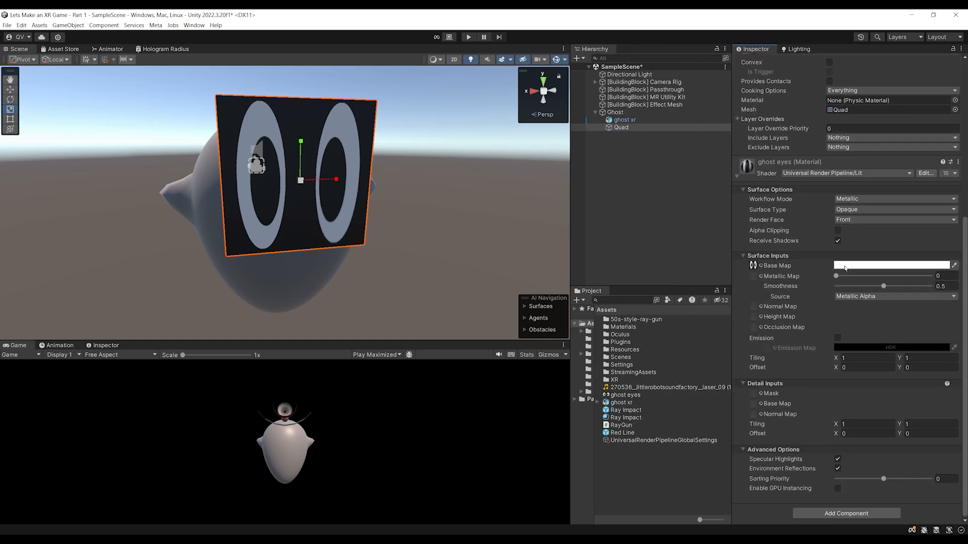
click(832, 174)
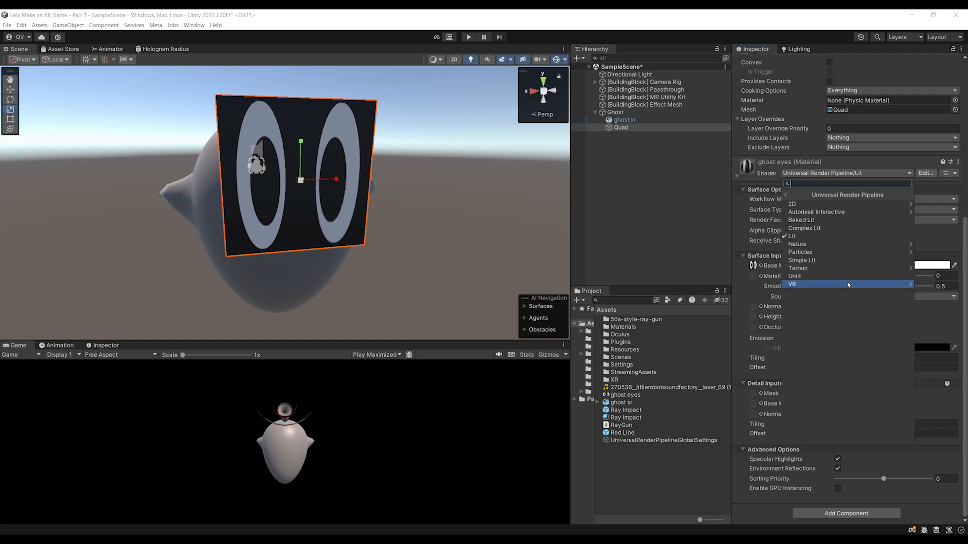
click(802, 276)
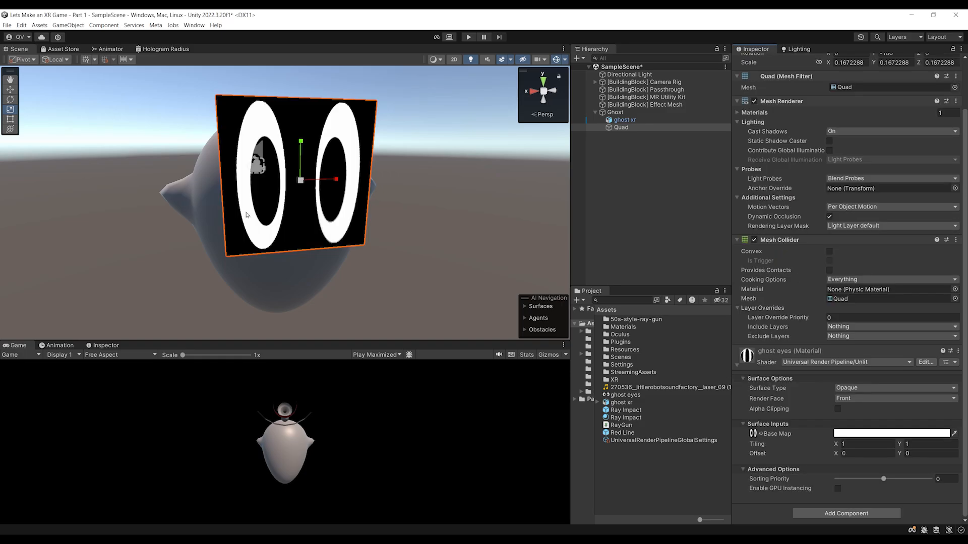
Step: Set the ghost eyes material's Surface Type to Transparent
scroll(438, 257, up, 4)
scroll(439, 257, down, 3)
scroll(439, 257, up, 3)
mouse_move(453, 252)
alt+mouse_down()
mouse_move(424, 271)
mouse_move(419, 262)
mouse_move(453, 263)
alt+mouse_up()
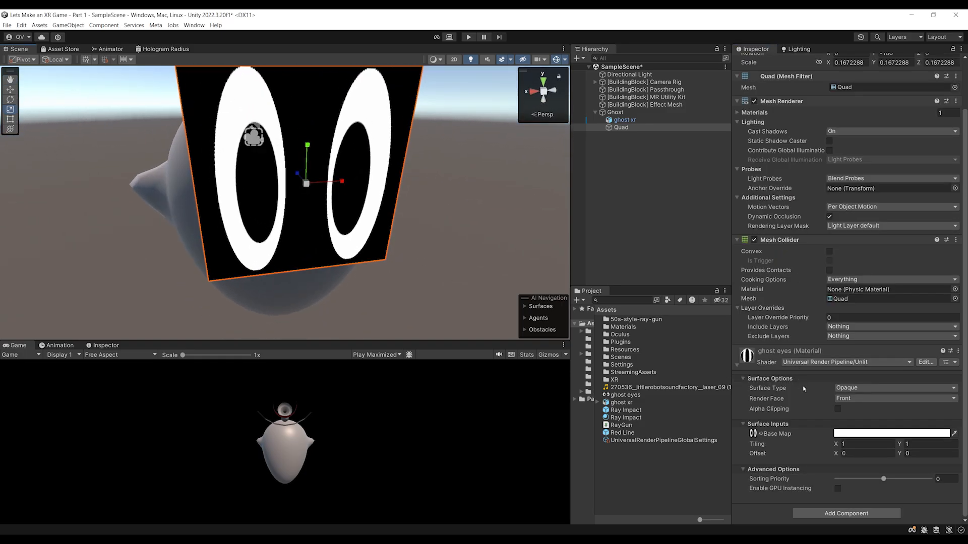
scroll(391, 284, down, 1)
right_drag(391, 285, 400, 264)
scroll(400, 263, up, 2)
middle_drag(395, 248, 369, 203)
click(851, 389)
click(856, 410)
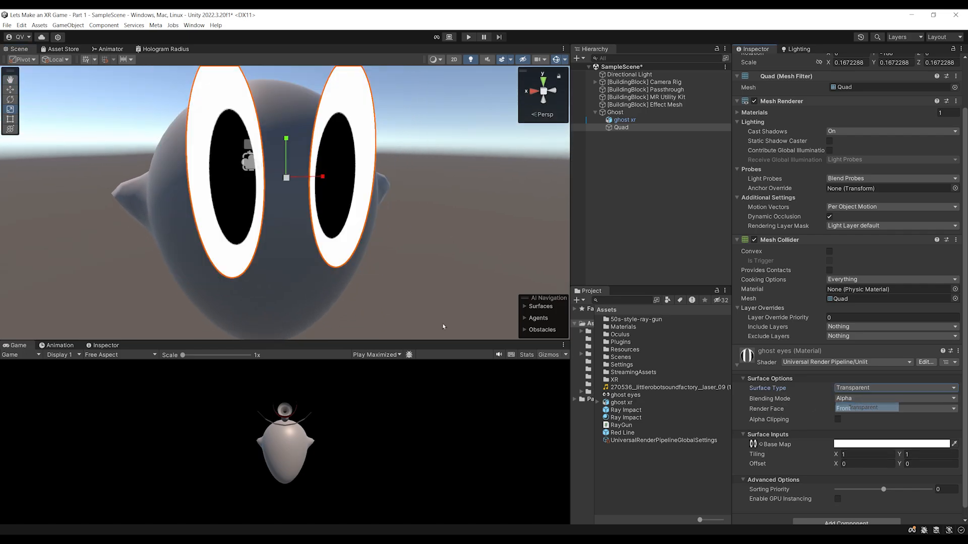
Step: Scale down the eyes Quad and position it on the front of the ghost's face
mouse_move(226, 248)
alt+mouse_down()
mouse_move(302, 247)
mouse_move(226, 243)
mouse_move(230, 251)
alt+mouse_up()
drag(284, 150, 272, 258)
key(w)
alt+drag(282, 222, 310, 243)
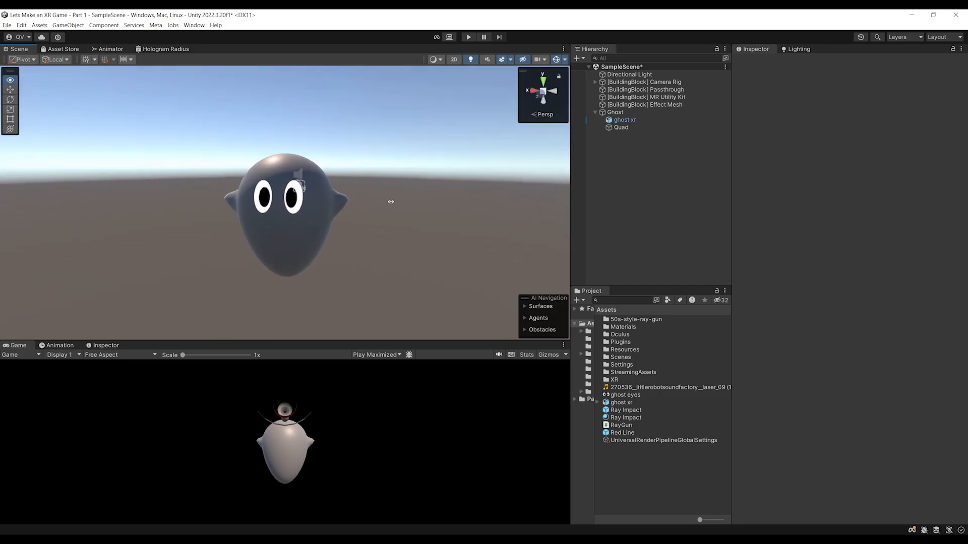
scroll(334, 230, up, 5)
scroll(335, 232, down, 5)
click(302, 216)
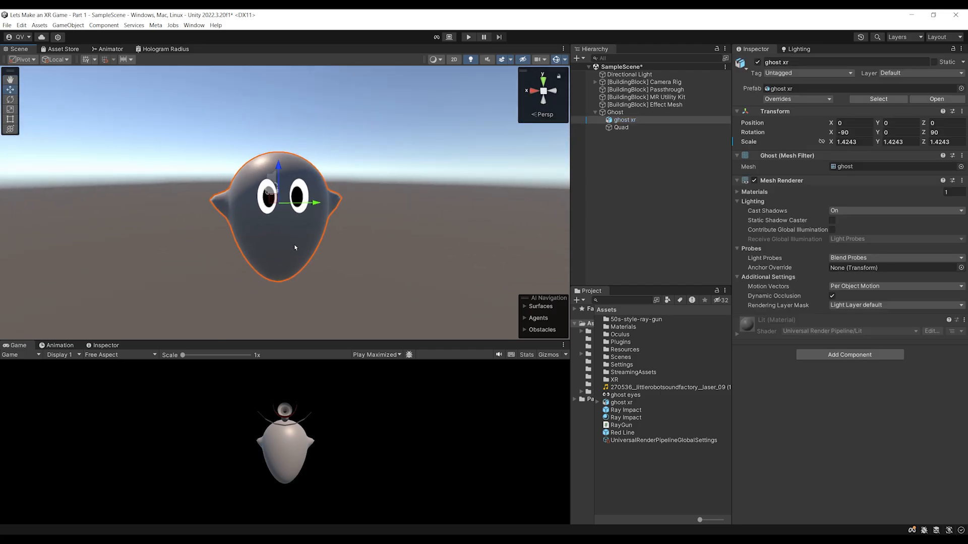
scroll(315, 229, down, 3)
scroll(313, 218, up, 4)
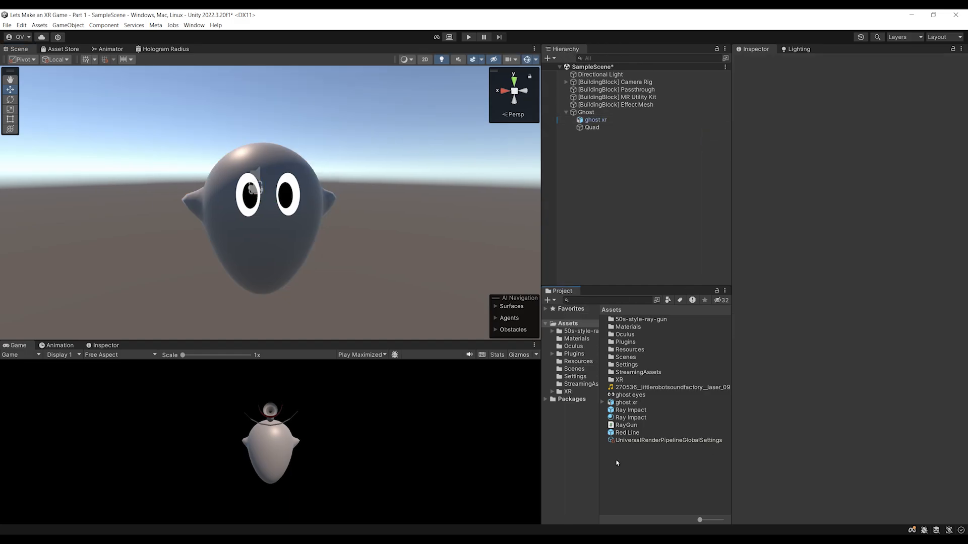
Step: Create a URP Unlit Shader Graph named Ghost Shader in the Assets folder and open it in the shader editor
right_click(617, 463)
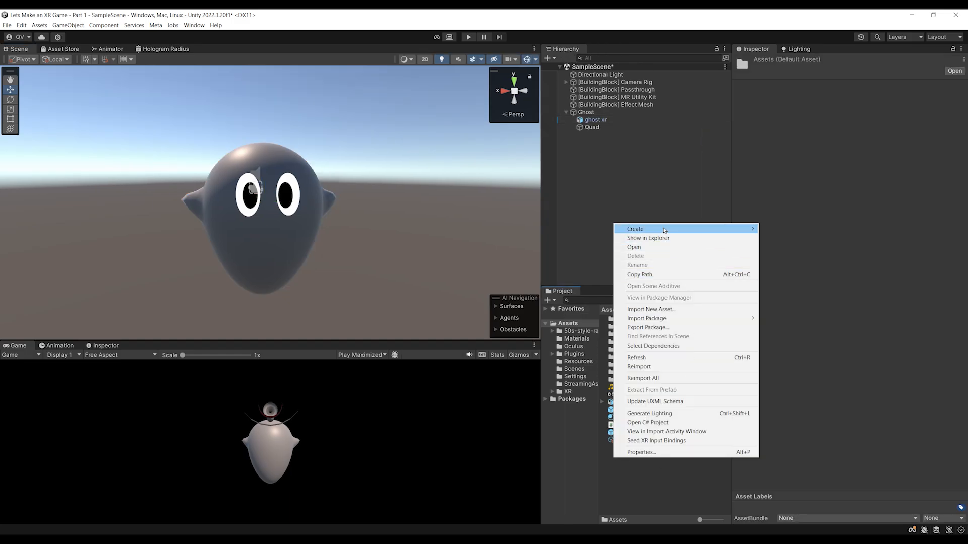
mouse_move(664, 230)
mouse_move(814, 182)
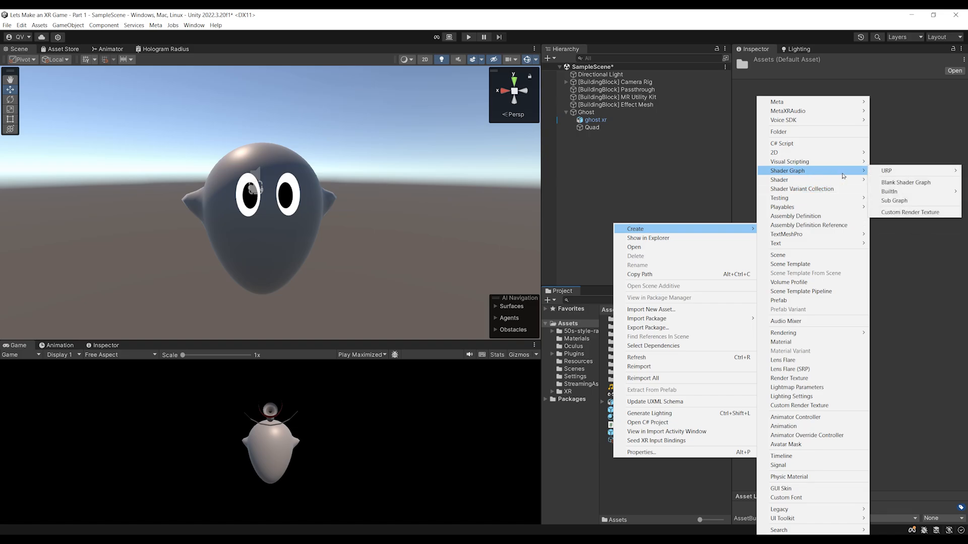
mouse_move(890, 173)
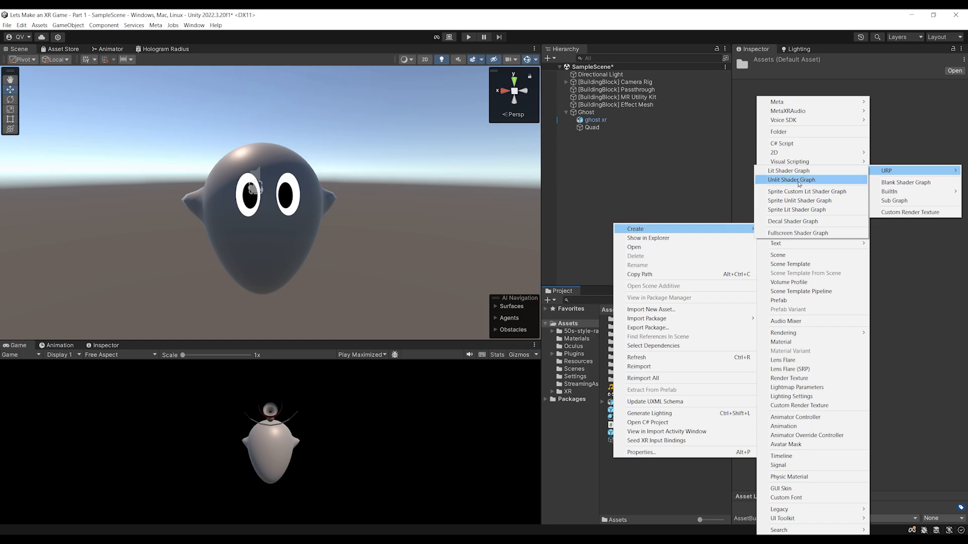
click(798, 182)
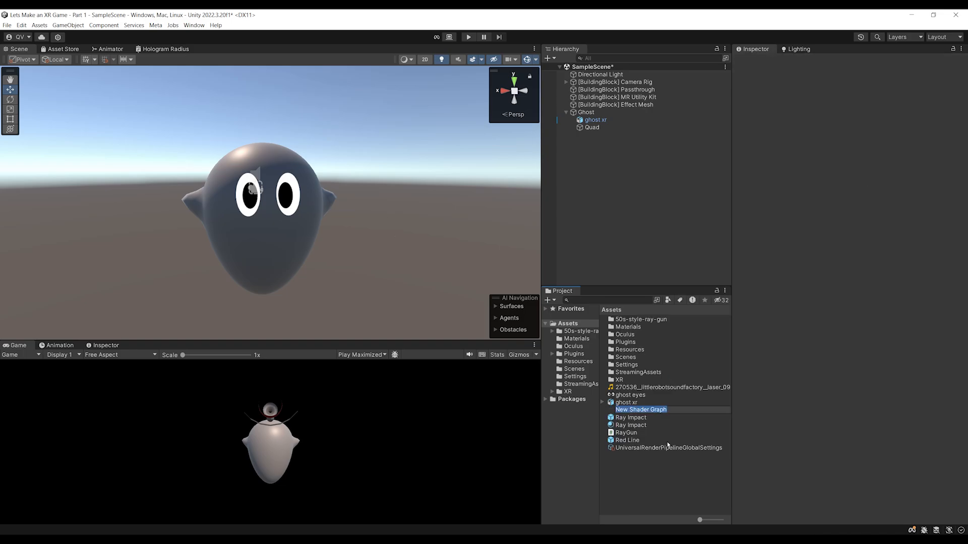
text(Ghost Shader)
key(Return)
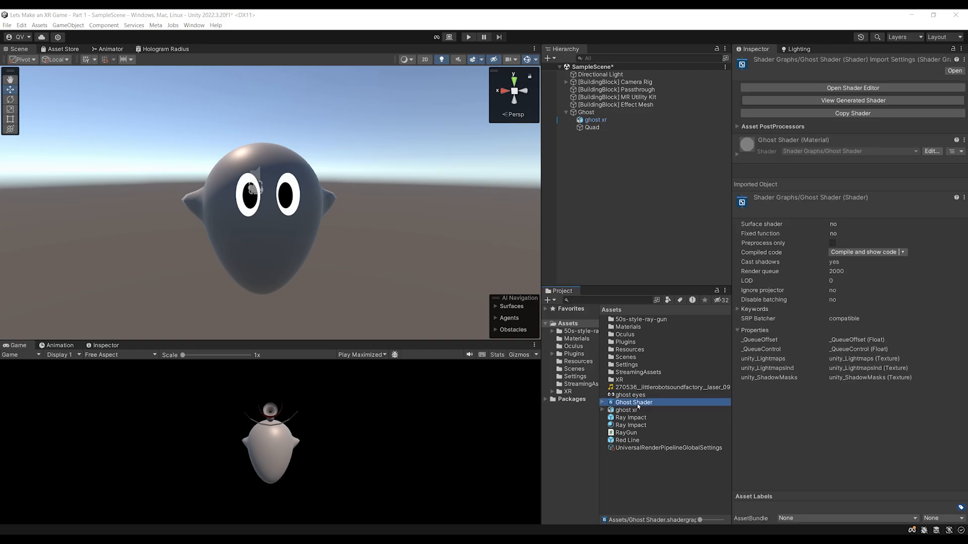
click(844, 92)
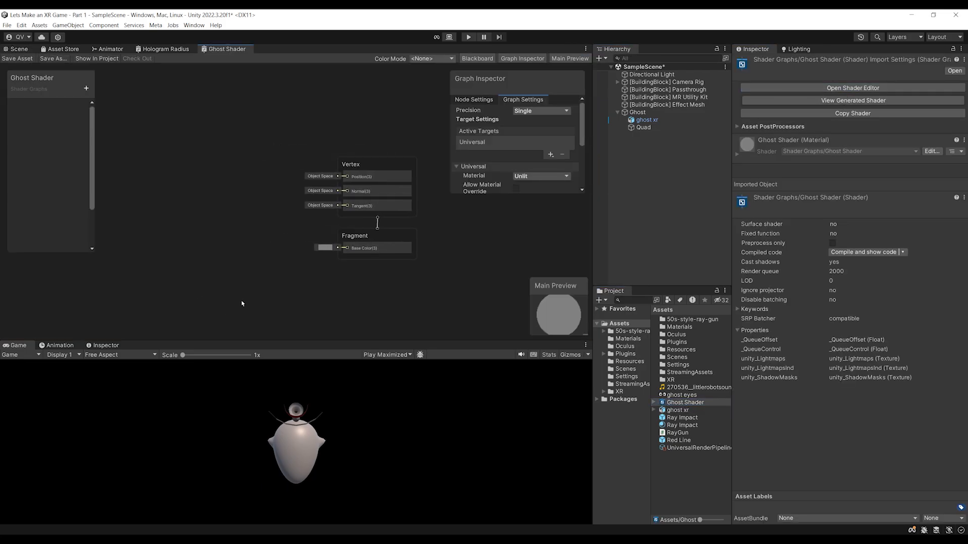
Step: Examine the Vertex and Fragment blocks of the Ghost Shader graph
scroll(314, 304, down, 3)
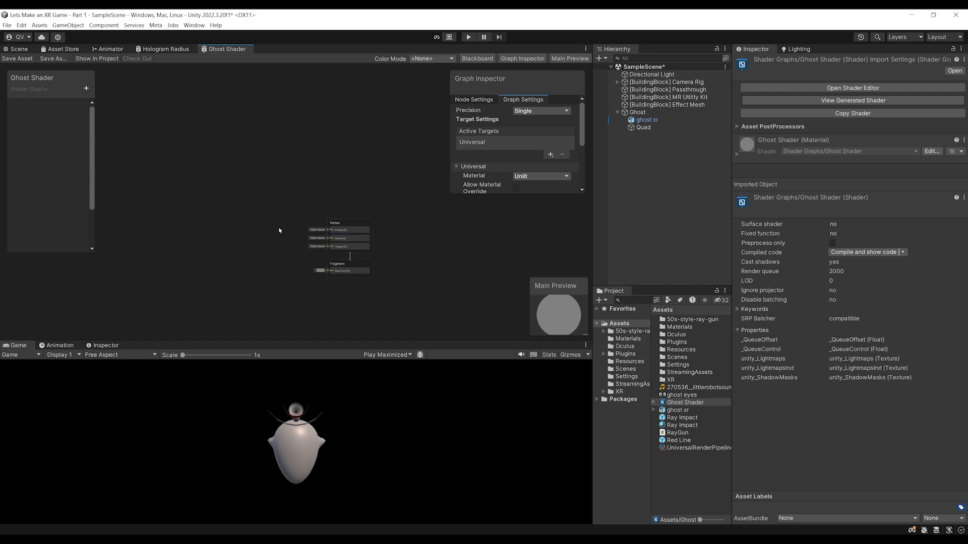
middle_drag(280, 231, 294, 174)
scroll(323, 170, up, 2)
middle_drag(327, 146, 286, 146)
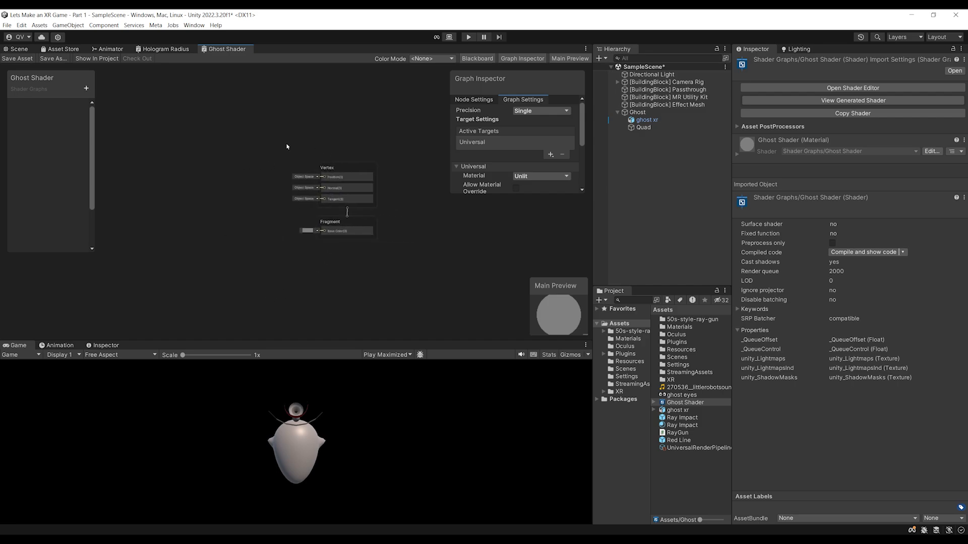
scroll(287, 147, up, 1)
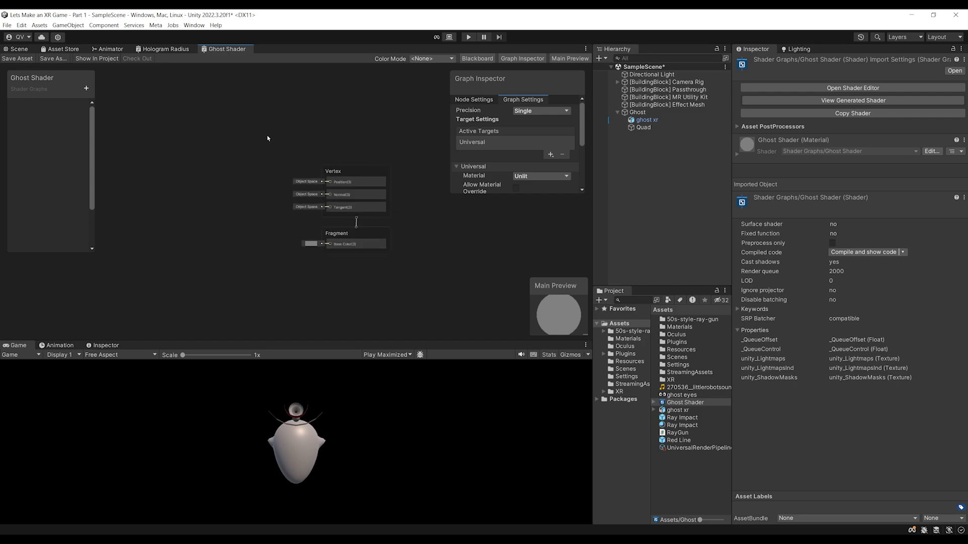
middle_drag(268, 147, 237, 152)
scroll(309, 149, down, 2)
scroll(261, 150, up, 2)
middle_drag(317, 145, 234, 121)
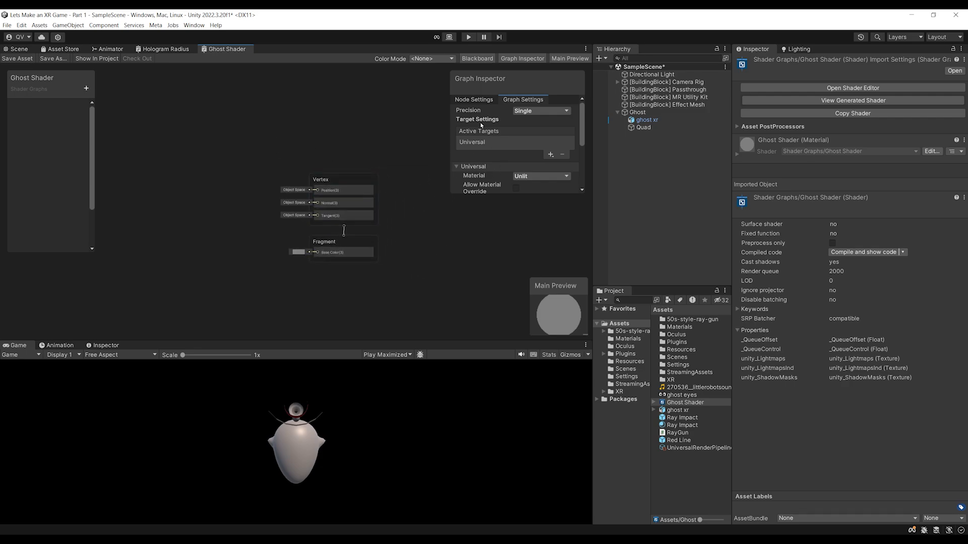
Step: Set the Ghost Shader graph's Surface Type to Transparent
scroll(501, 154, down, 3)
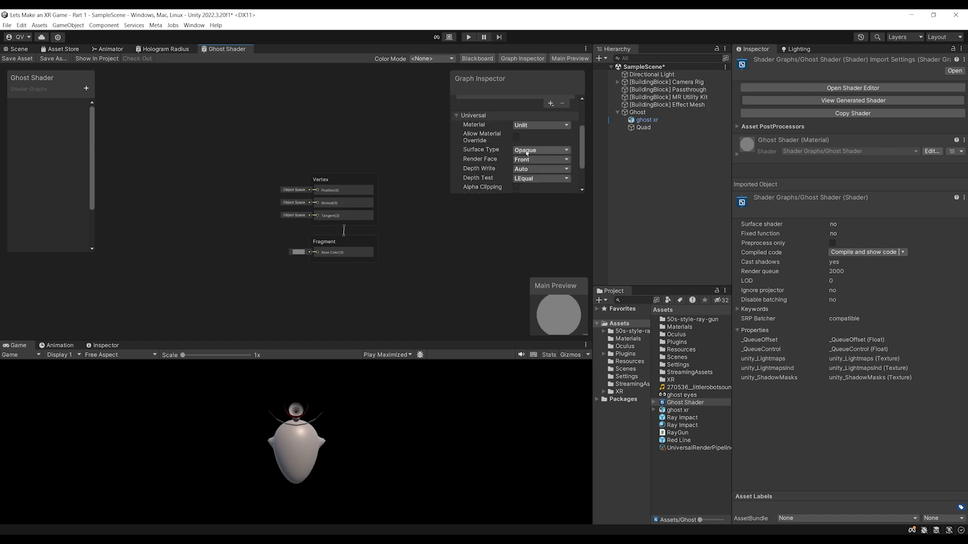
click(531, 151)
click(541, 169)
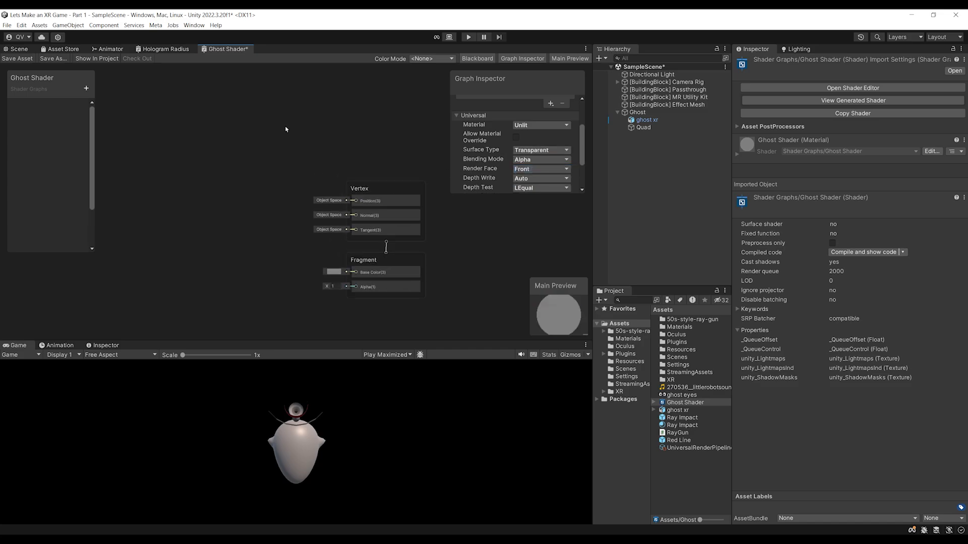
Step: Add a Fresnel Effect node, connect its output to the Fragment's Base Color, and save the shader
mouse_move(277, 129)
middle_down()
mouse_move(296, 130)
mouse_move(282, 128)
middle_up()
middle_drag(217, 143, 254, 154)
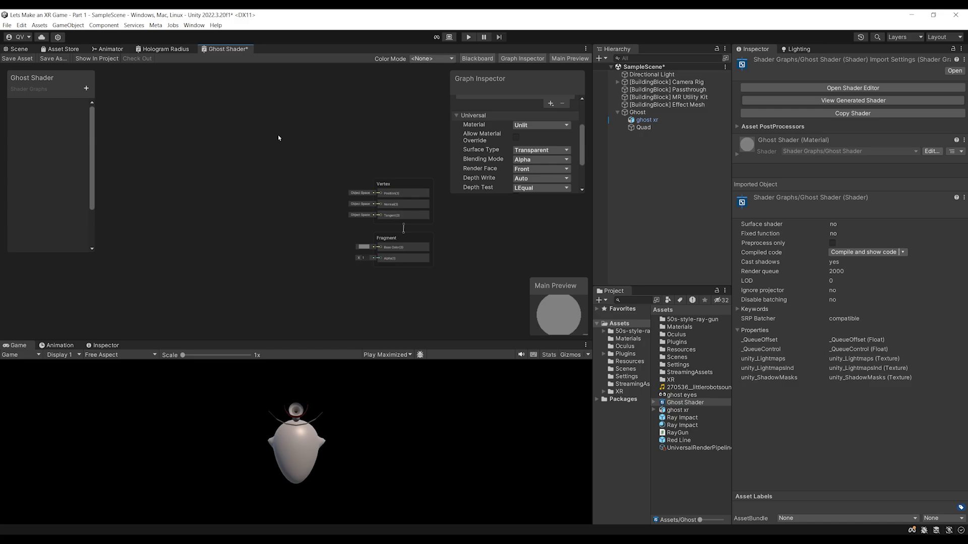
middle_drag(245, 155, 274, 160)
right_click(206, 190)
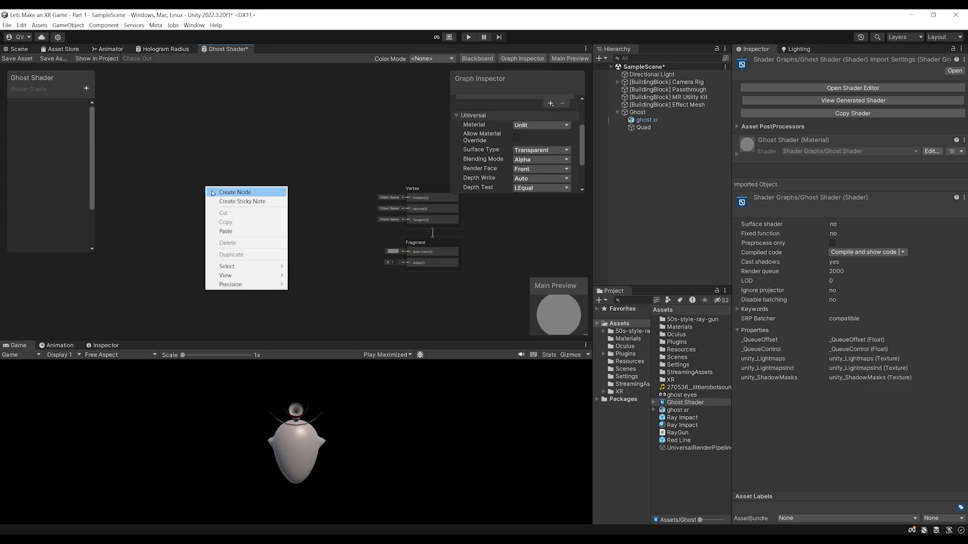
click(211, 193)
text(fresn)
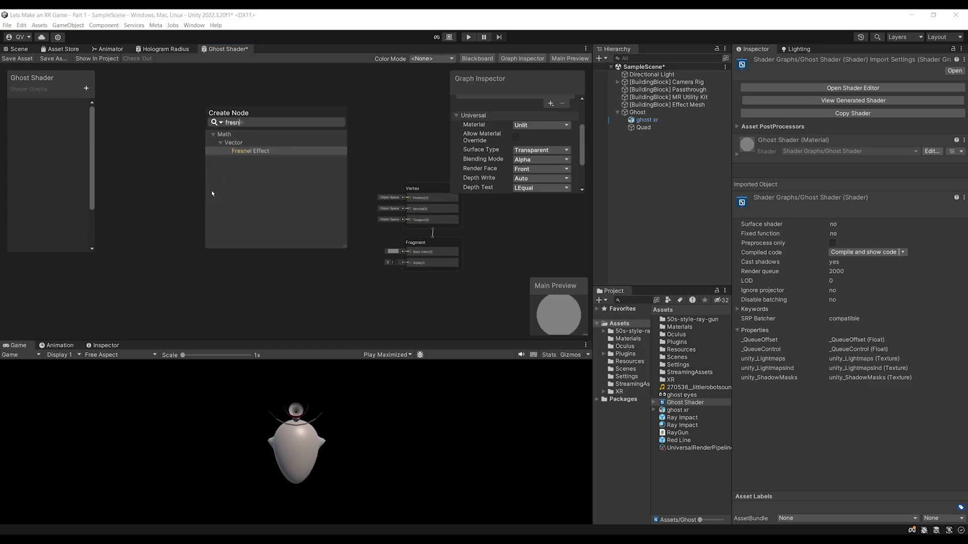
key(Return)
drag(240, 213, 216, 228)
middle_drag(259, 226, 203, 212)
drag(178, 216, 353, 241)
click(17, 58)
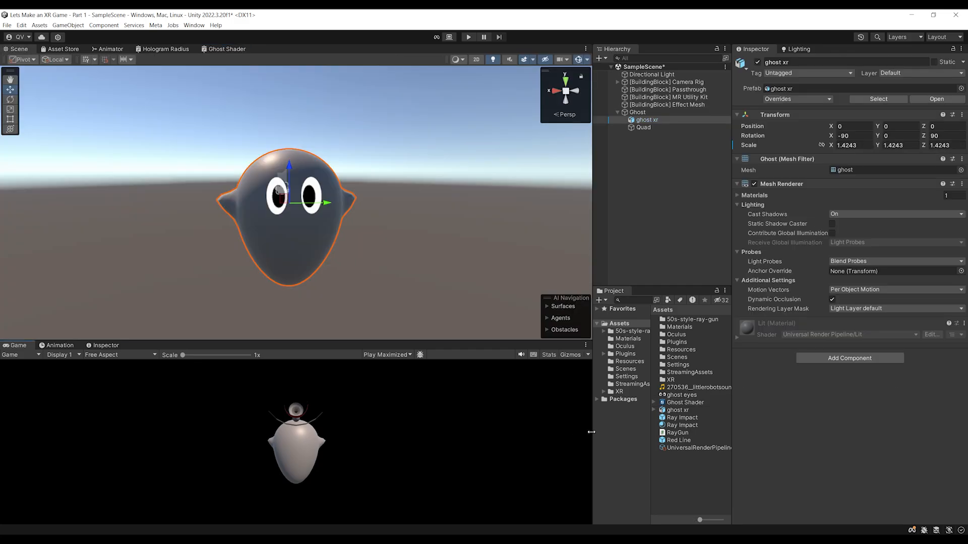
Step: Create a material from the Ghost Shader and name it Ghost Material
drag(591, 432, 551, 432)
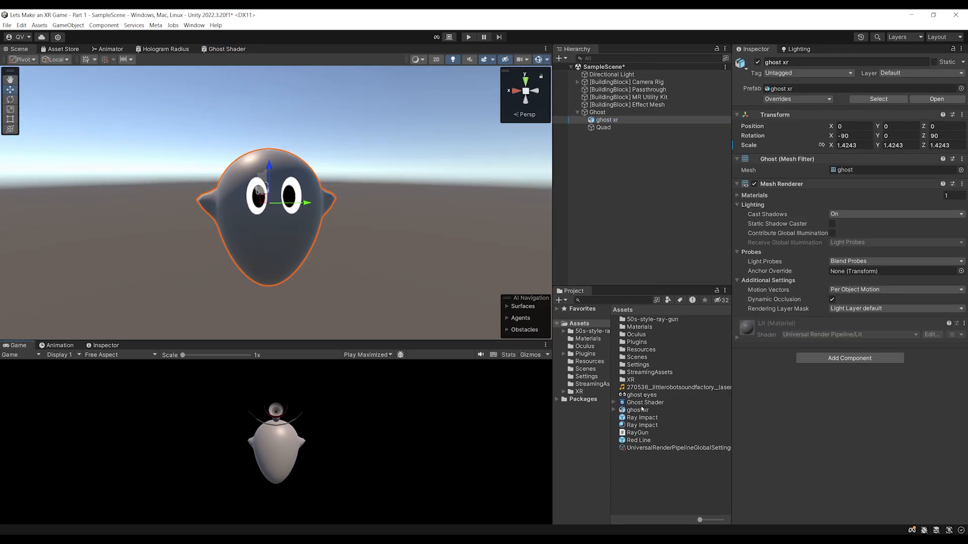
click(628, 466)
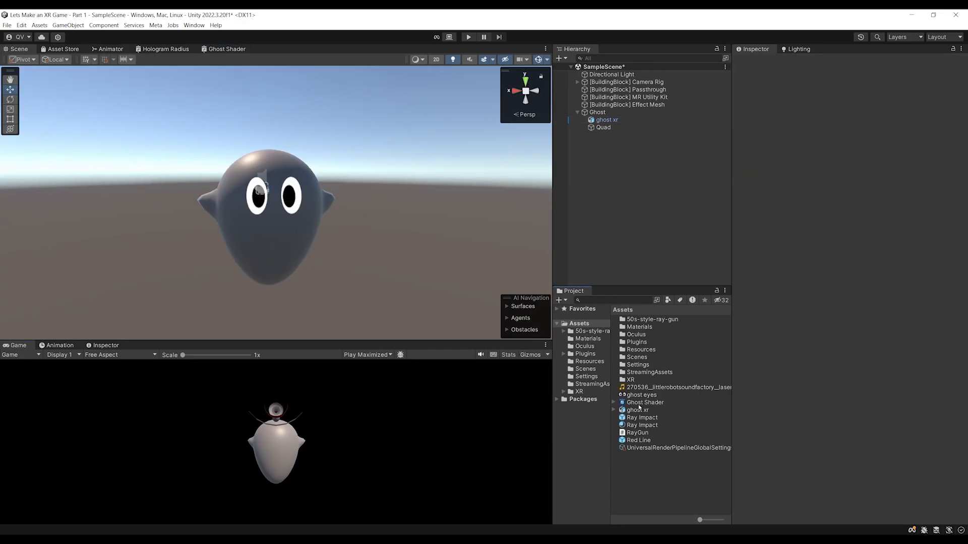
click(636, 403)
right_click(636, 405)
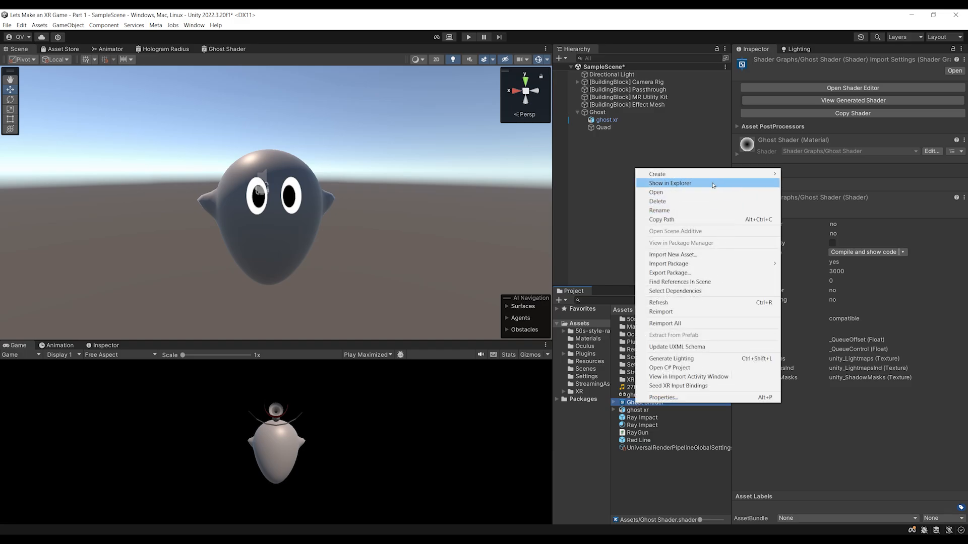
mouse_move(660, 174)
click(802, 342)
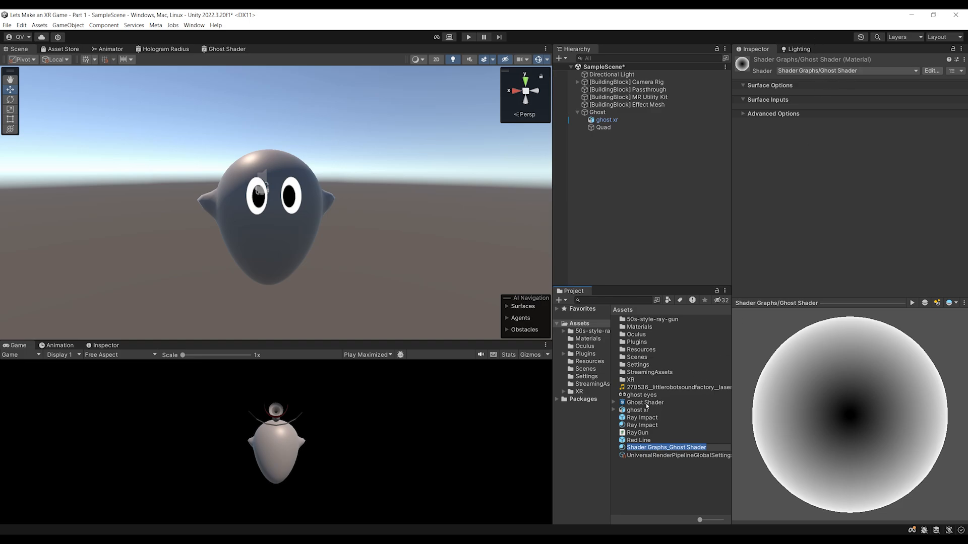
text(Ghost Material)
key(Return)
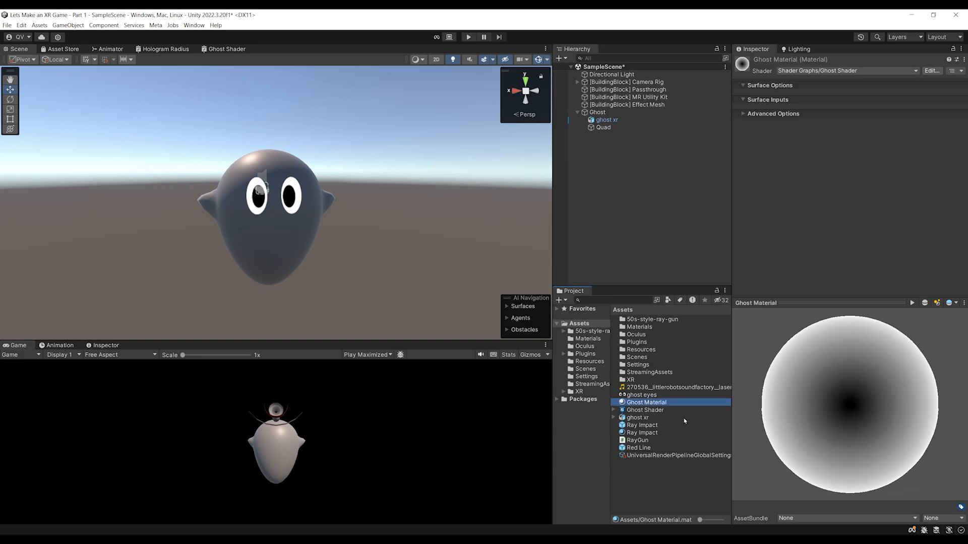
Step: Apply Ghost Material to the ghost model in the scene and inspect it from another angle
drag(647, 403, 369, 308)
alt+drag(461, 250, 296, 207)
scroll(303, 208, up, 2)
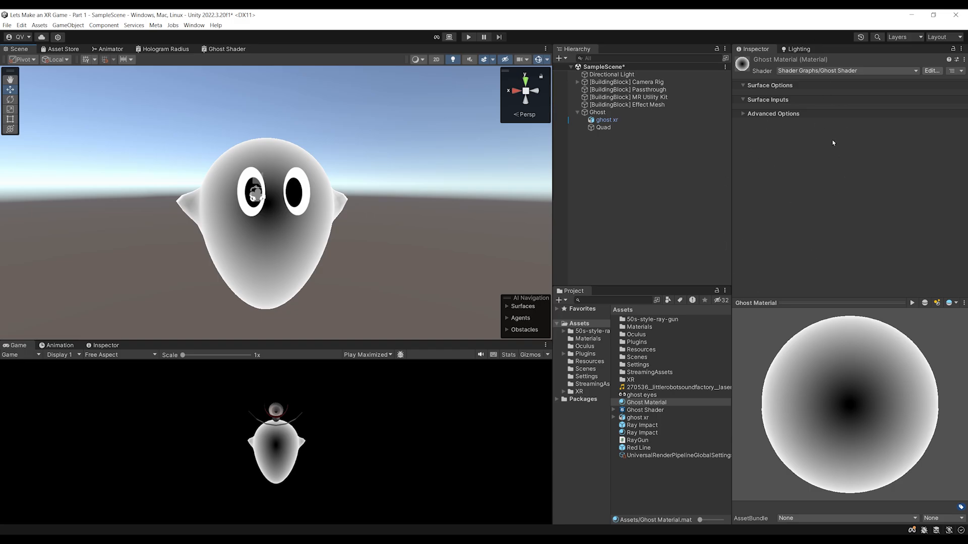
alt+drag(275, 194, 296, 200)
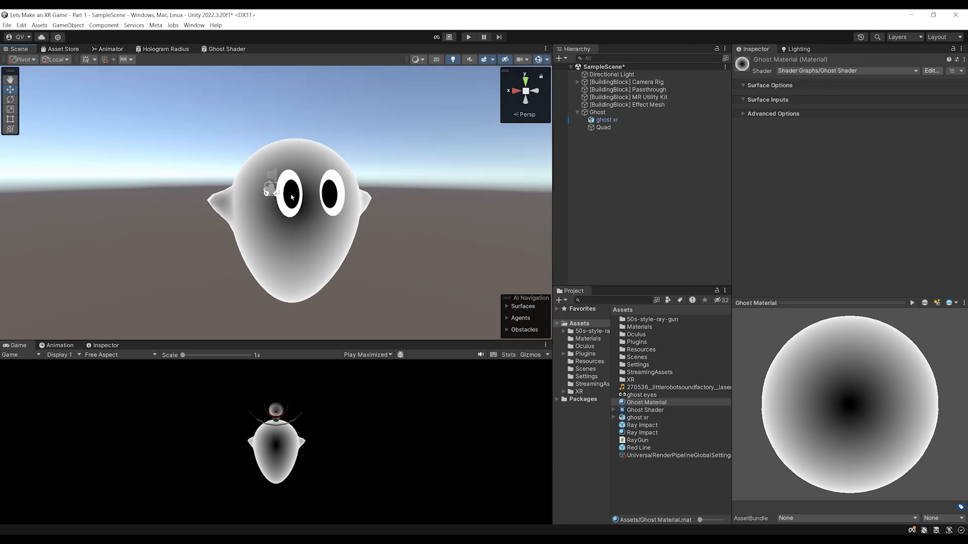
Step: Add a Float property named Power to the Ghost Shader graph
click(226, 49)
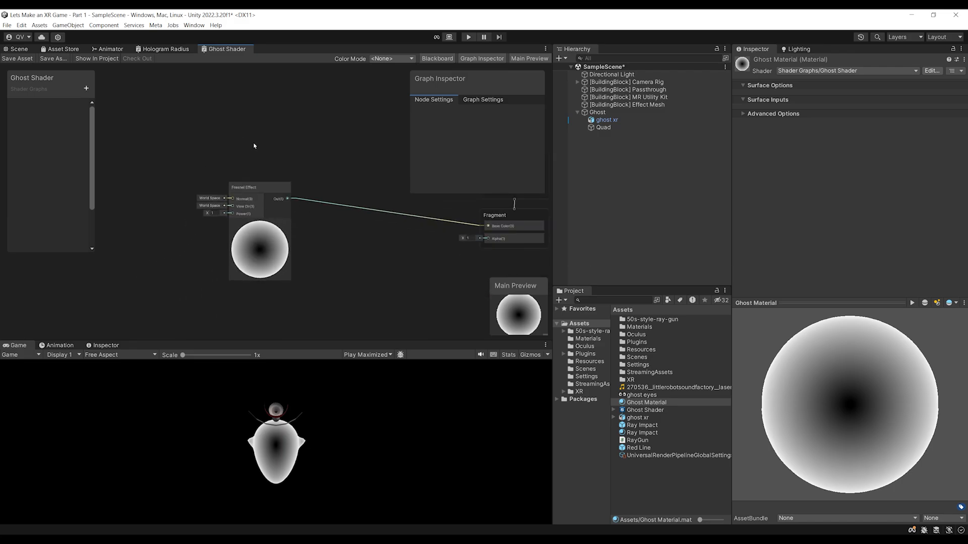
scroll(208, 142, down, 3)
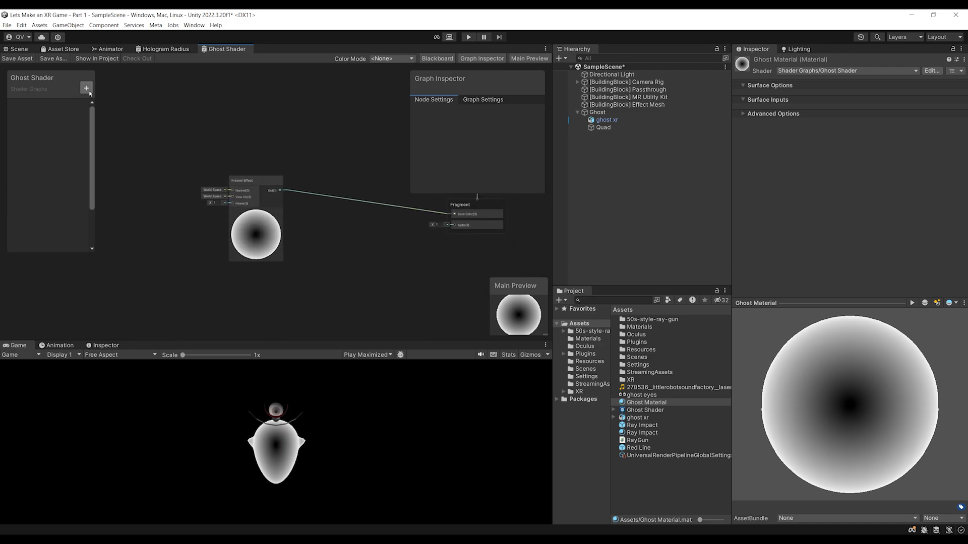
scroll(218, 244, up, 5)
scroll(212, 172, down, 5)
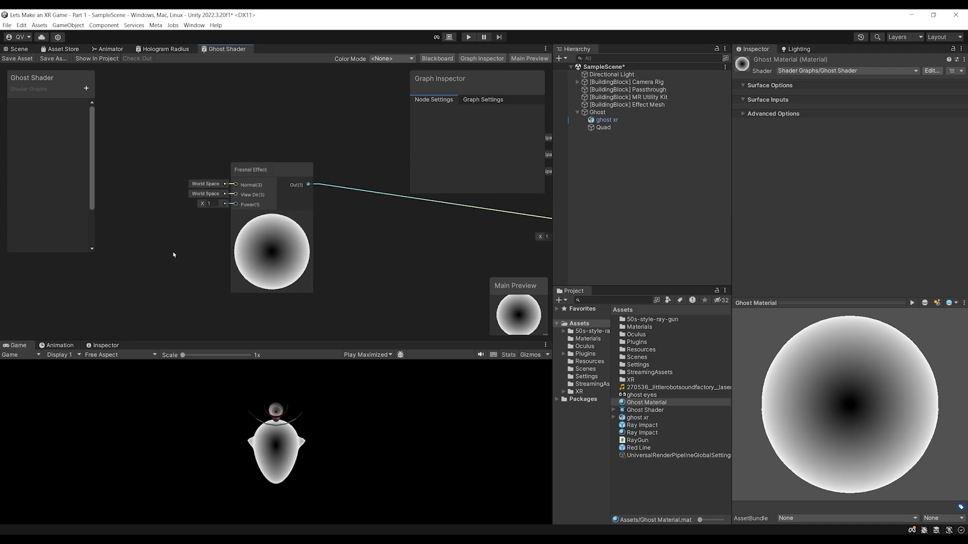
click(86, 88)
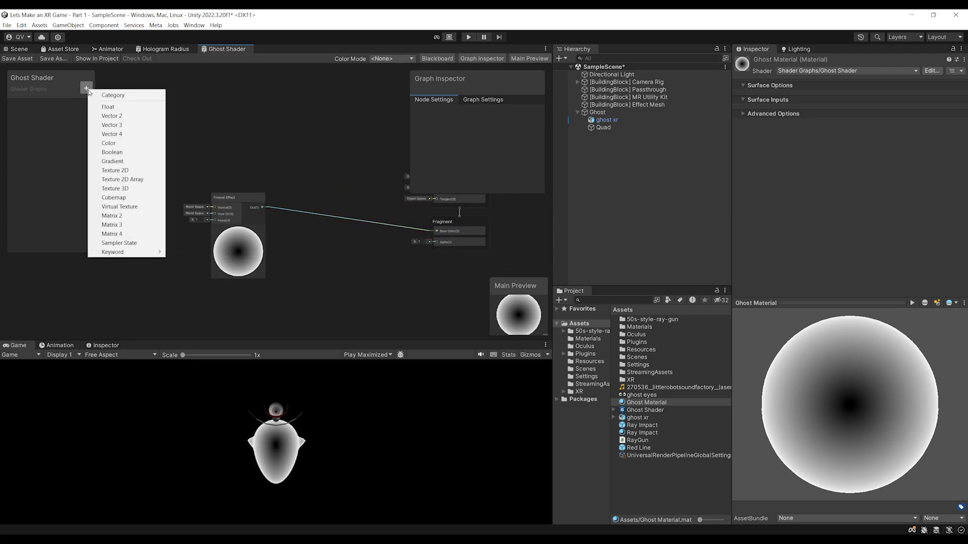
click(117, 107)
text(Power)
key(Return)
Step: Place the Power property in the graph, connect it to the Fresnel Effect's Power input, and save the shader
drag(28, 105, 231, 214)
scroll(160, 241, up, 2)
scroll(222, 230, down, 2)
middle_drag(354, 260, 344, 266)
click(15, 65)
click(19, 59)
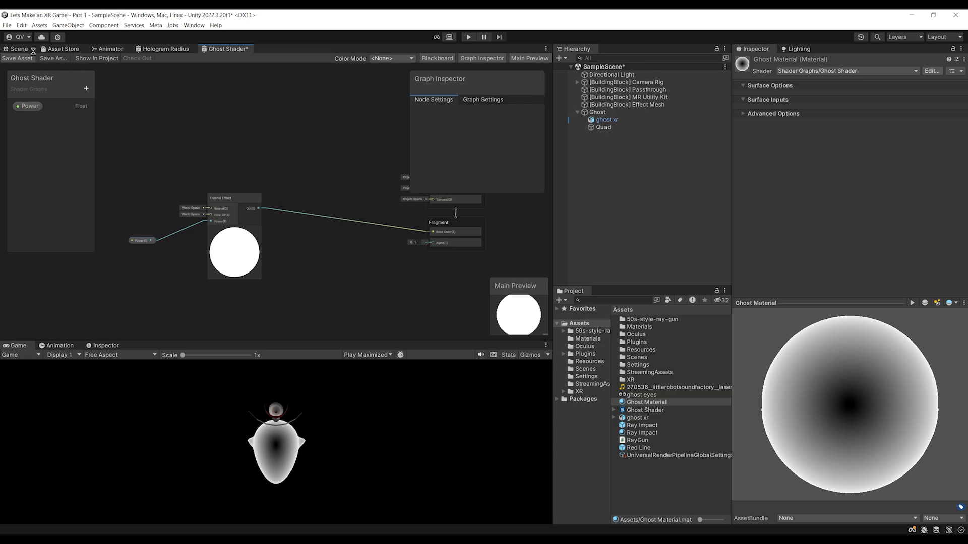
Step: Select the ghost model in the scene and set its Ghost Material's Power to 4.81
click(34, 49)
click(333, 265)
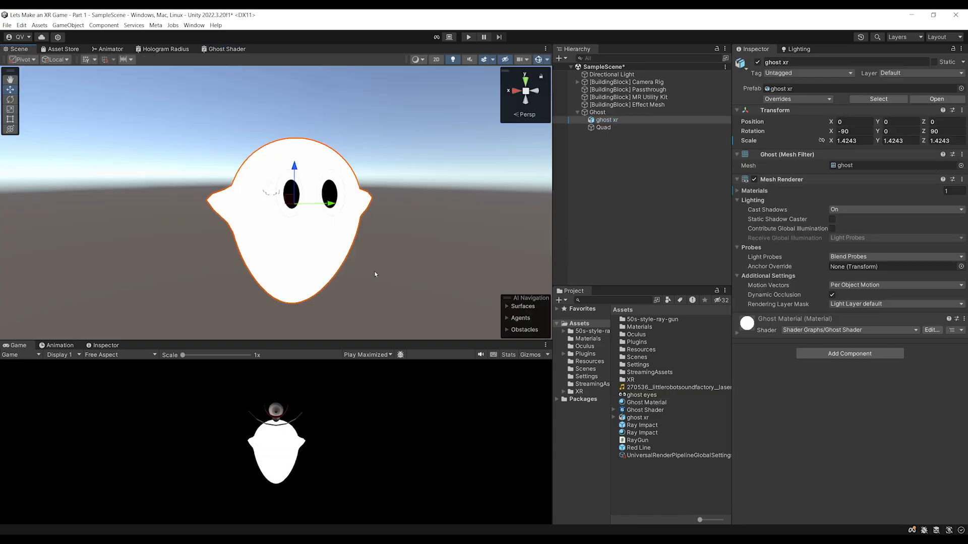
click(760, 331)
mouse_move(797, 366)
mouse_down()
mouse_move(859, 369)
mouse_move(888, 355)
mouse_move(873, 359)
mouse_up()
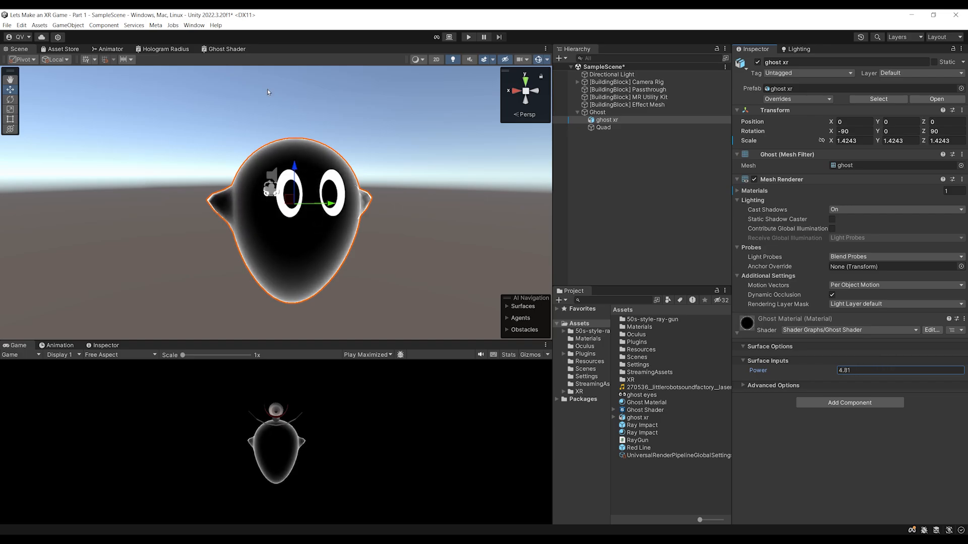
Step: Add a Color property named Color to the Ghost Shader and place its node above the Fresnel Effect node
click(226, 49)
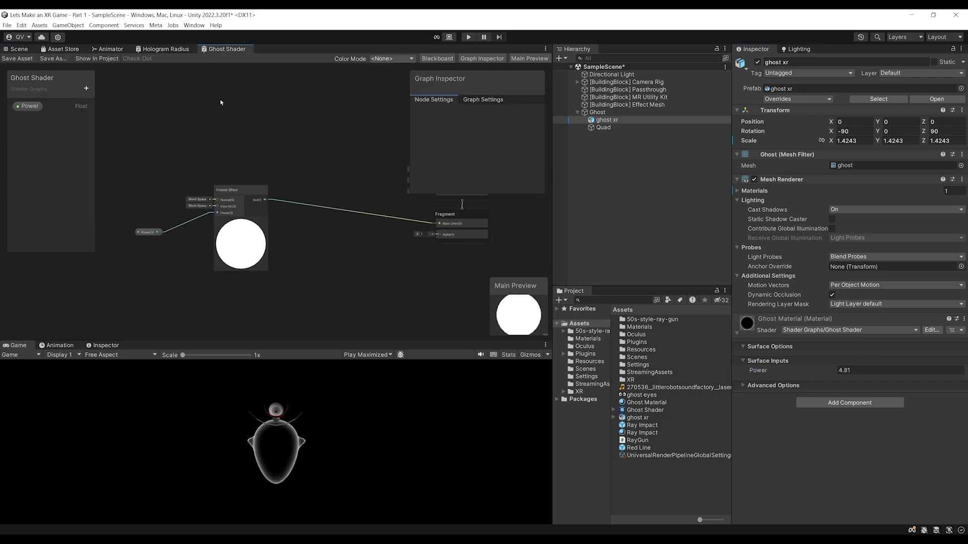
click(86, 88)
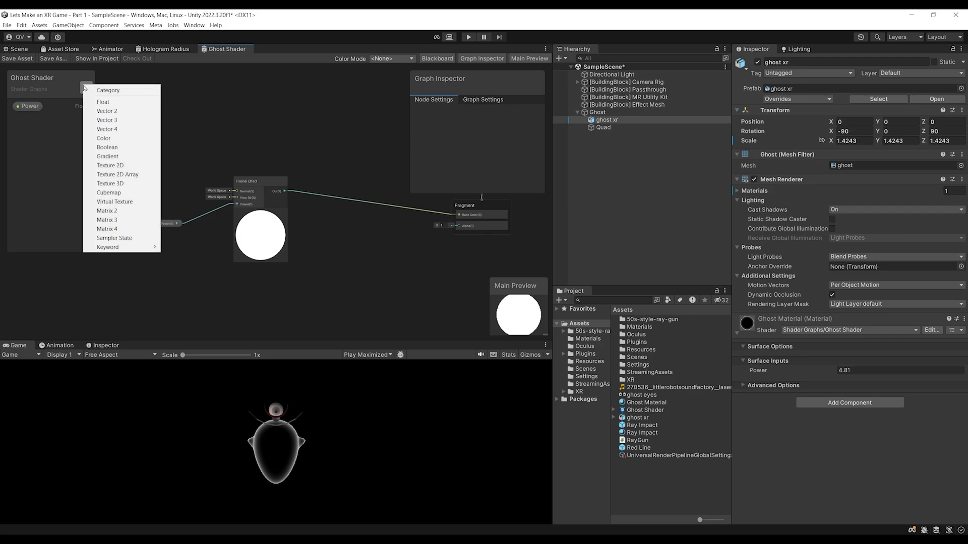
click(105, 138)
key(Return)
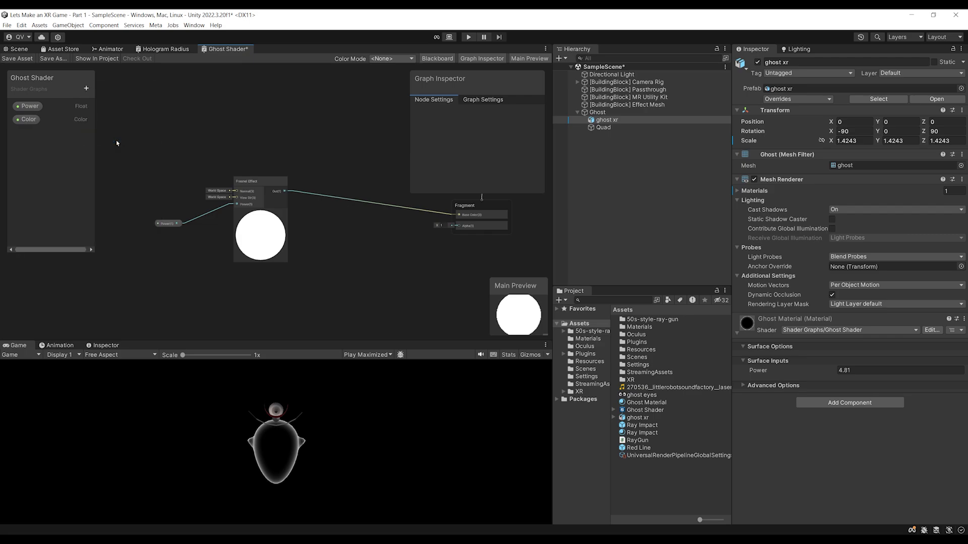
click(37, 119)
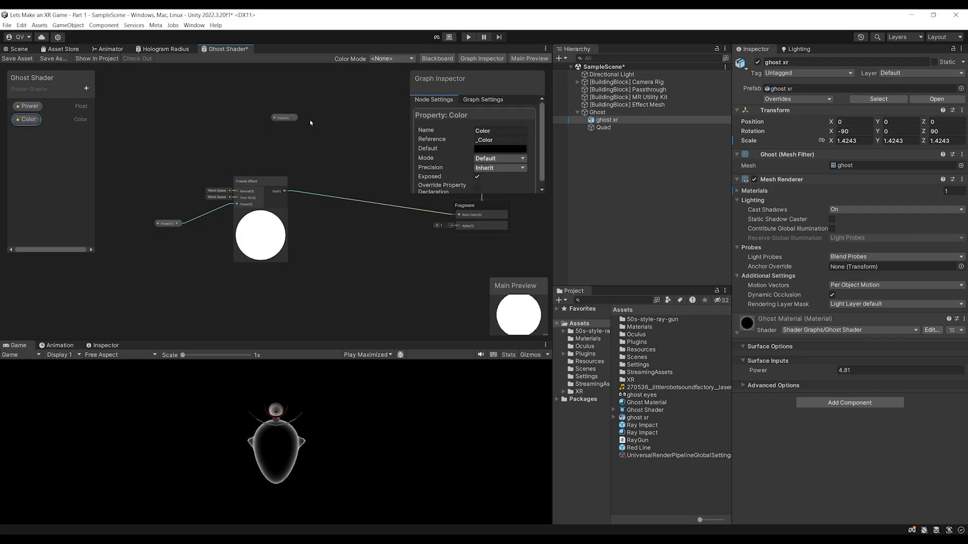
scroll(285, 151, up, 3)
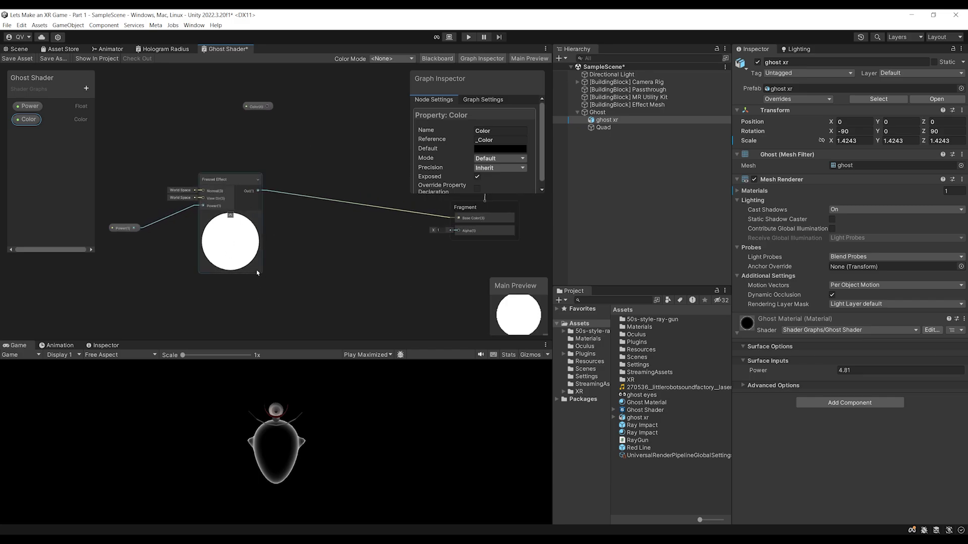
middle_drag(288, 120, 267, 146)
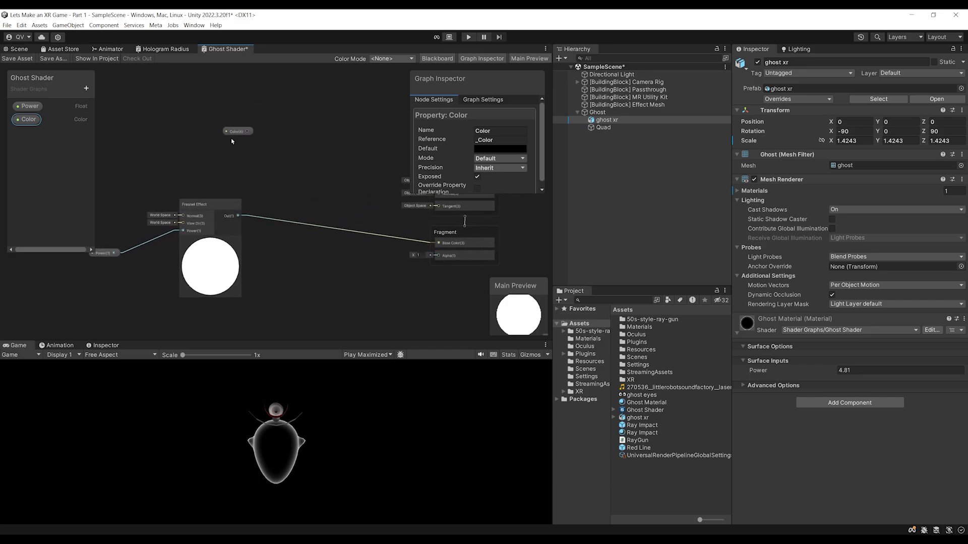
drag(233, 134, 203, 140)
Step: Add a Multiply node, connecting Color to its A input and the Fresnel Effect output to its B input
right_click(275, 172)
click(288, 176)
text(mu)
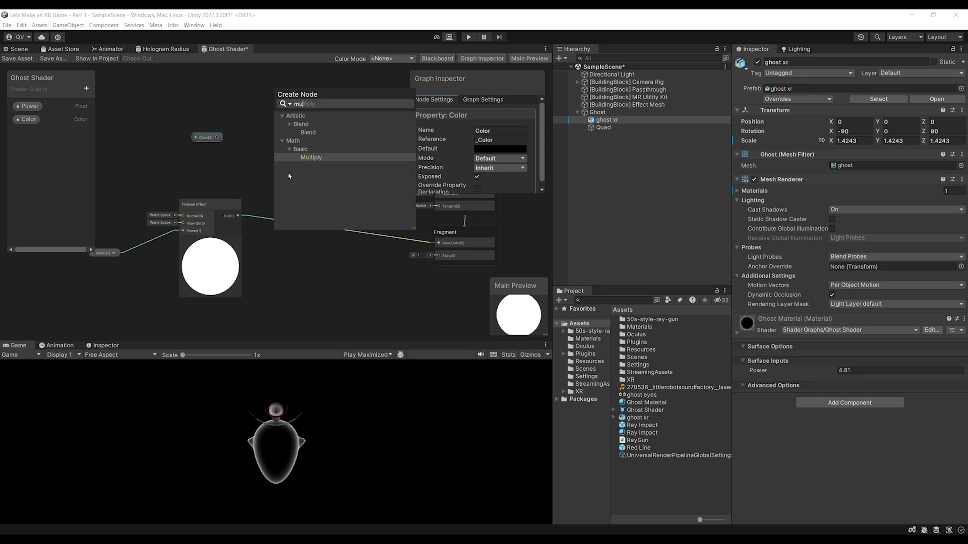
text(lti)
key(Return)
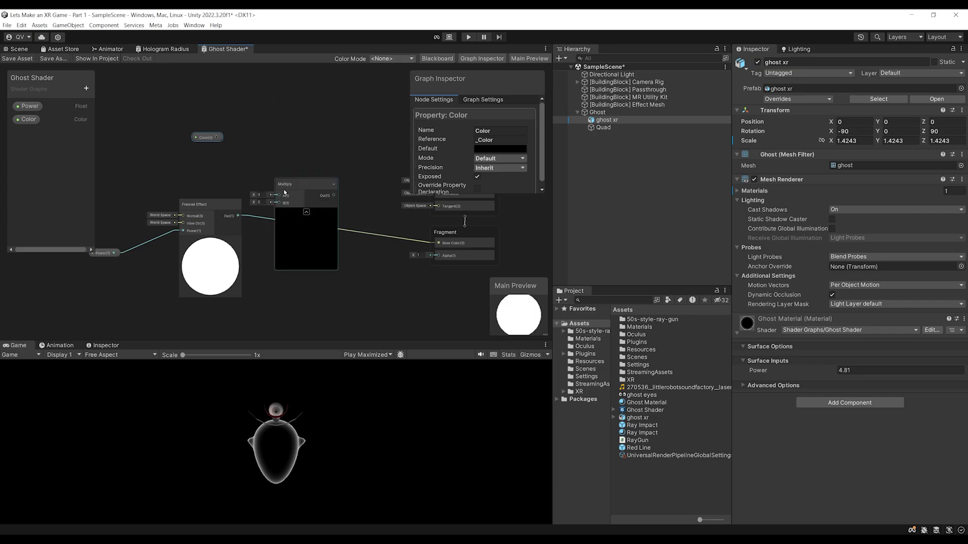
drag(218, 137, 287, 197)
drag(202, 266, 195, 302)
drag(238, 250, 287, 207)
Step: Connect the Multiply output to the Fragment's Base Color, tidy the node layout, and save the shader
middle_drag(389, 217, 338, 220)
drag(270, 194, 262, 187)
scroll(285, 195, up, 4)
scroll(272, 193, down, 4)
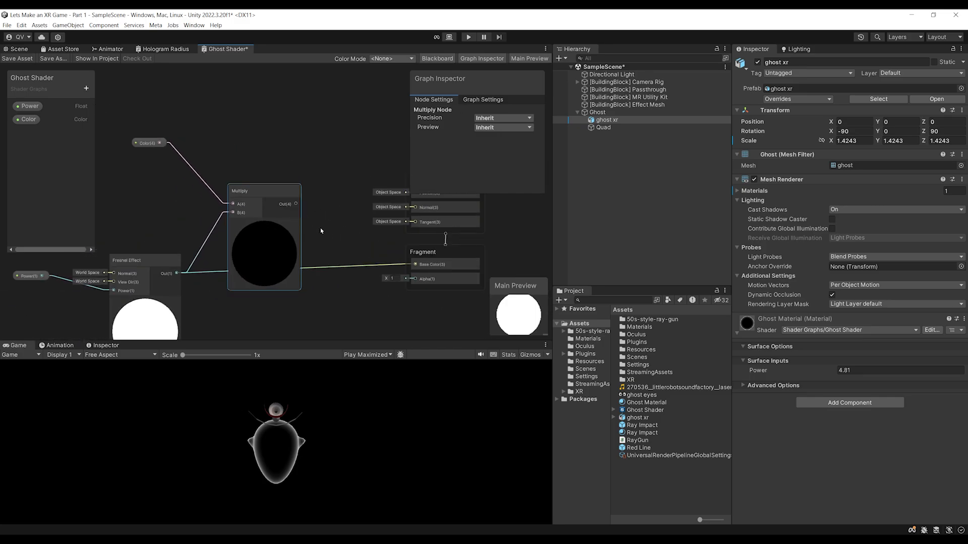
drag(269, 190, 381, 241)
drag(221, 179, 236, 185)
scroll(217, 126, down, 4)
middle_drag(216, 126, 286, 137)
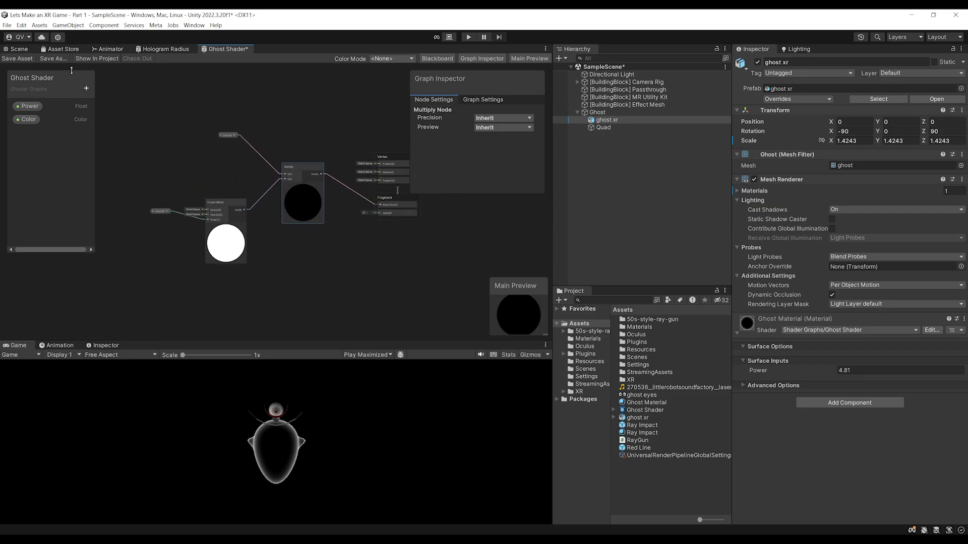
click(17, 59)
Step: Set the Ghost Material's Color to a light blue on the ghost in the scene
click(19, 49)
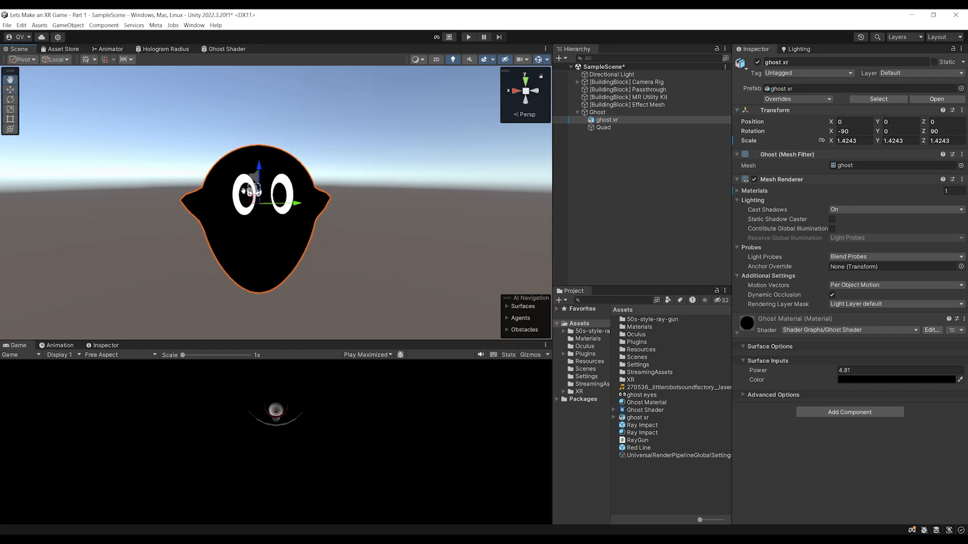
middle_drag(244, 193, 240, 184)
scroll(240, 183, up, 3)
scroll(295, 181, up, 2)
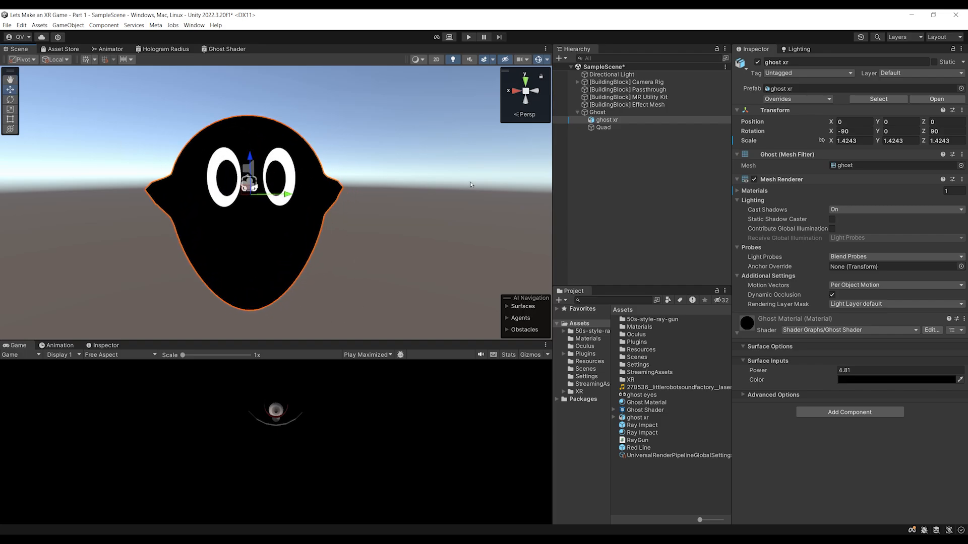
click(850, 379)
click(852, 402)
mouse_move(885, 391)
mouse_down()
mouse_move(892, 376)
mouse_move(881, 364)
mouse_move(901, 363)
mouse_move(884, 363)
mouse_up()
middle_drag(359, 218, 404, 241)
scroll(404, 241, down, 2)
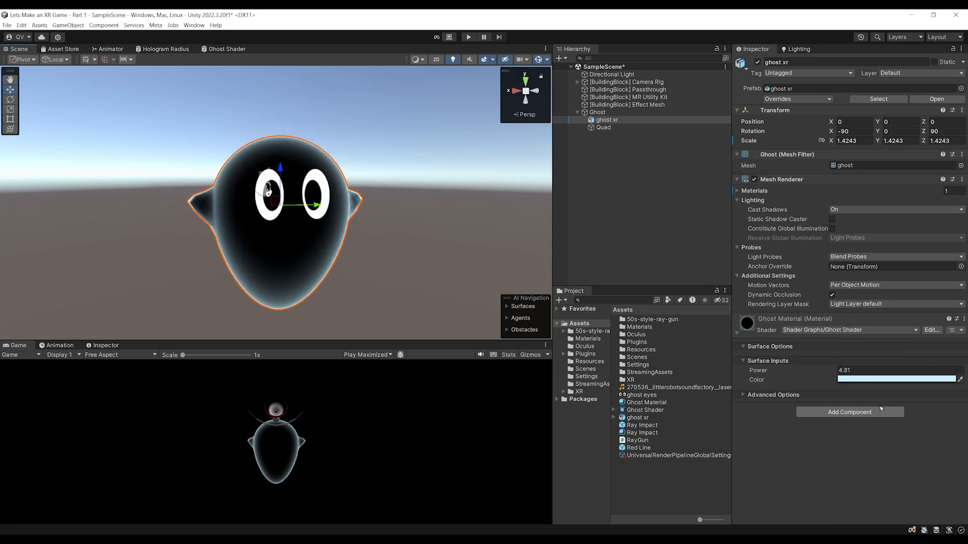
Step: Set the Ghost Material's Power to 2.96 and inspect the ghost's glowing edge up close
drag(814, 372, 789, 373)
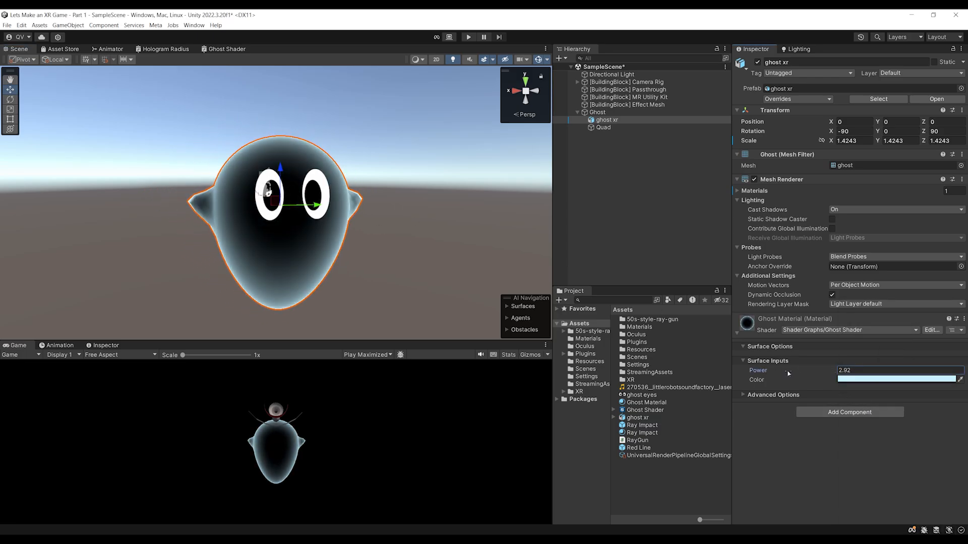
alt+drag(342, 222, 447, 261)
scroll(339, 205, up, 2)
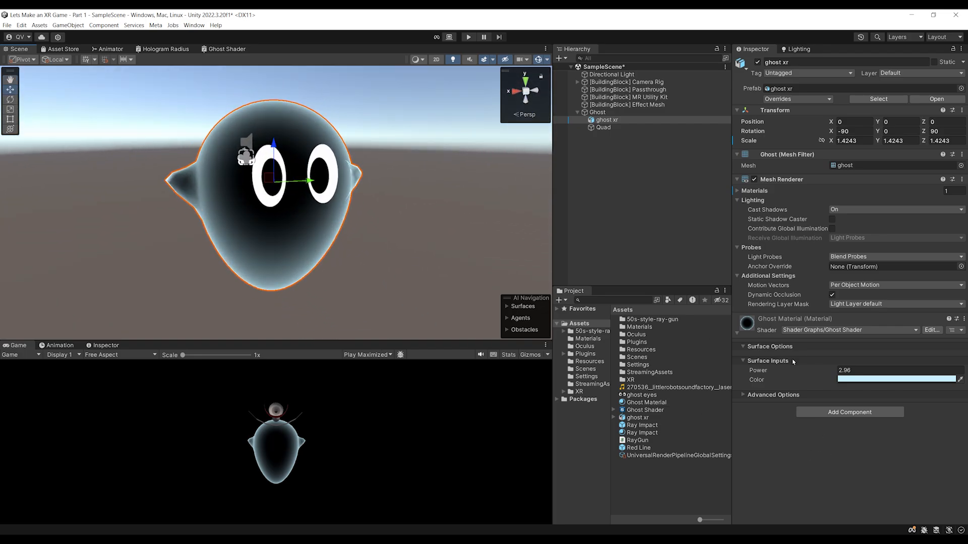
Step: Try a lower Power of 2.06 on the Ghost Material, undo it, and inspect the ghost's dark body and glowing edge
drag(808, 371, 801, 376)
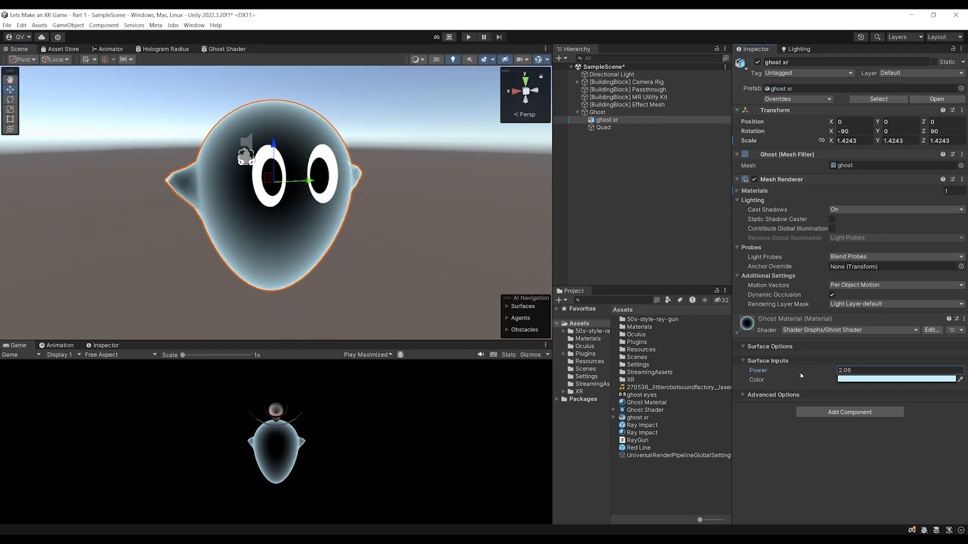
key(ctrl+z)
alt+drag(300, 220, 417, 214)
alt+drag(448, 172, 368, 216)
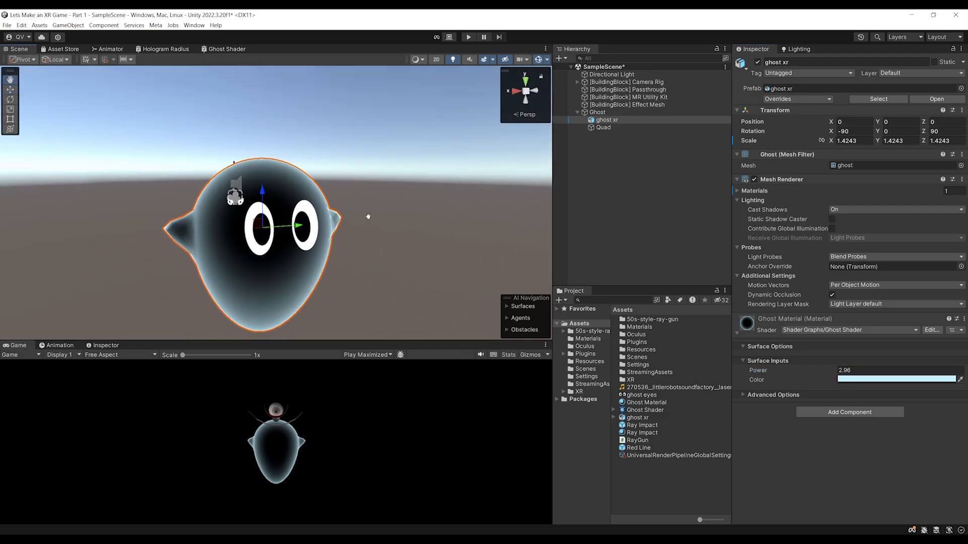
scroll(361, 224, up, 2)
scroll(360, 229, up, 3)
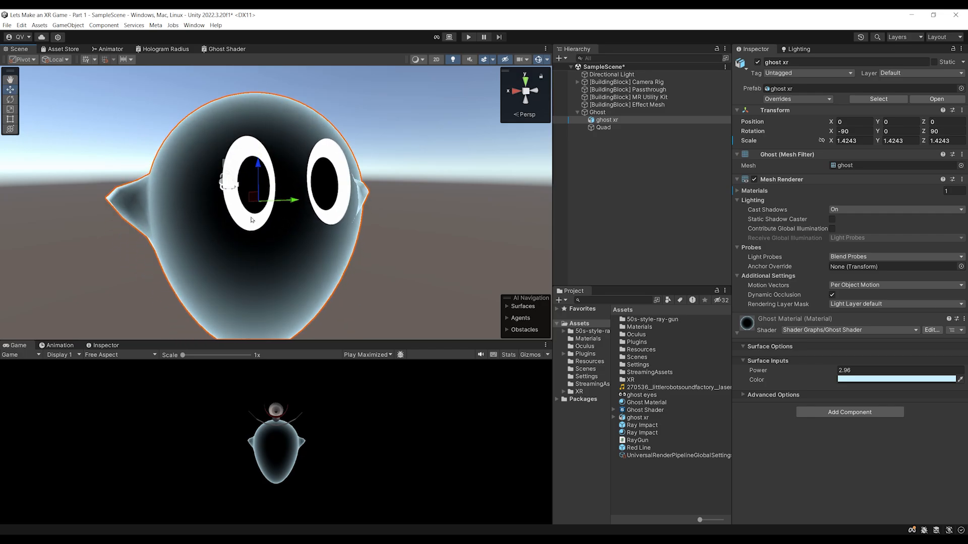
scroll(193, 202, down, 1)
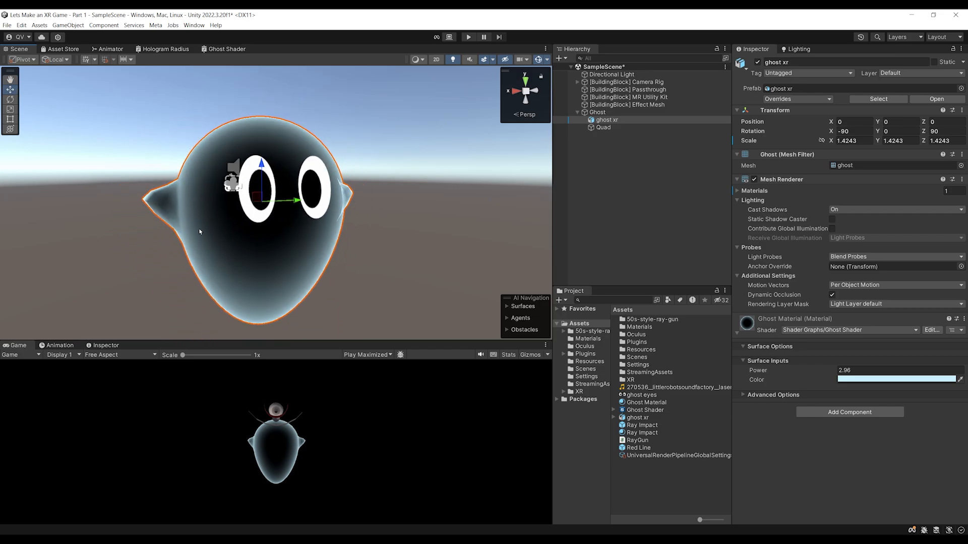
scroll(189, 180, down, 1)
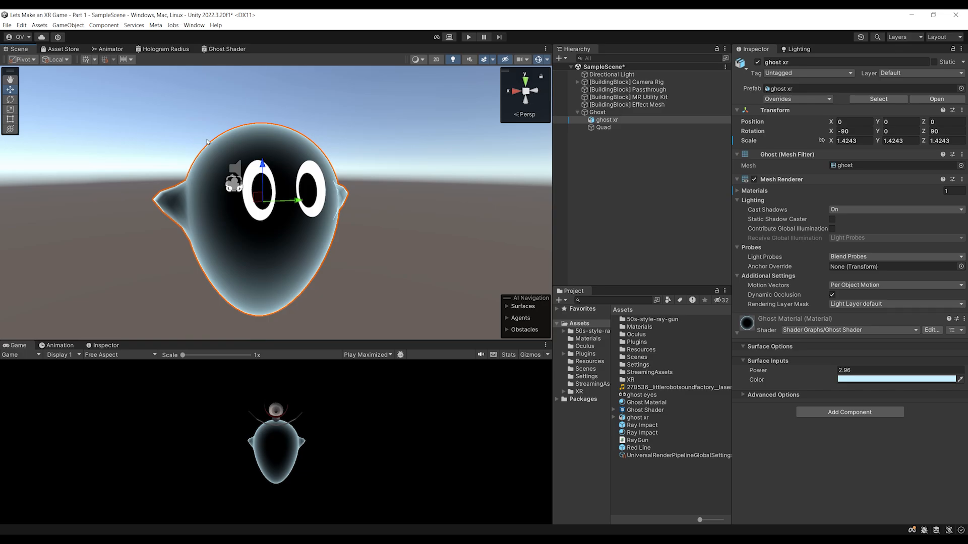
Step: Open the Ghost Shader graph and move the existing nodes farther from the Fragment block to make room
click(226, 49)
scroll(273, 128, down, 3)
middle_drag(221, 126, 196, 137)
scroll(196, 138, up, 4)
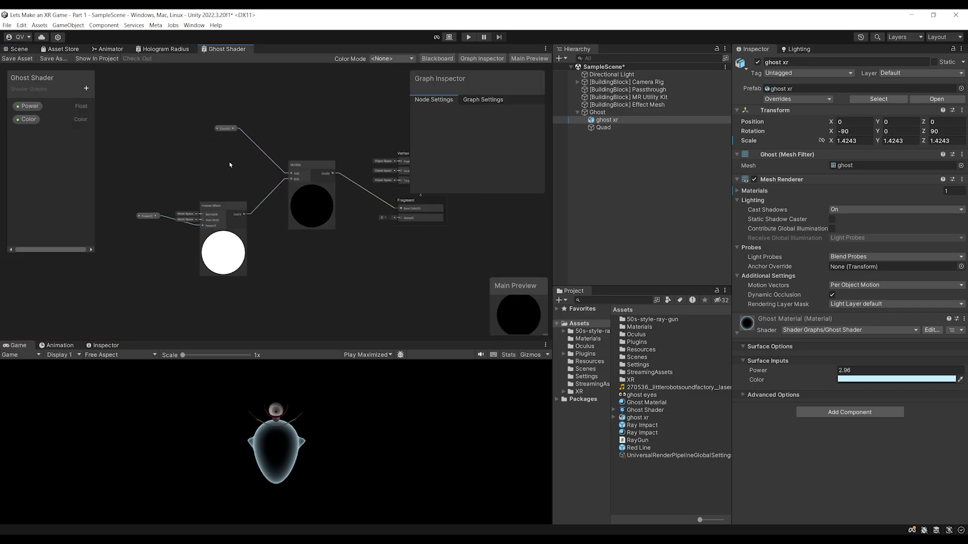
scroll(229, 166, down, 2)
middle_drag(167, 107, 199, 109)
drag(343, 291, 346, 289)
drag(322, 188, 244, 200)
click(310, 260)
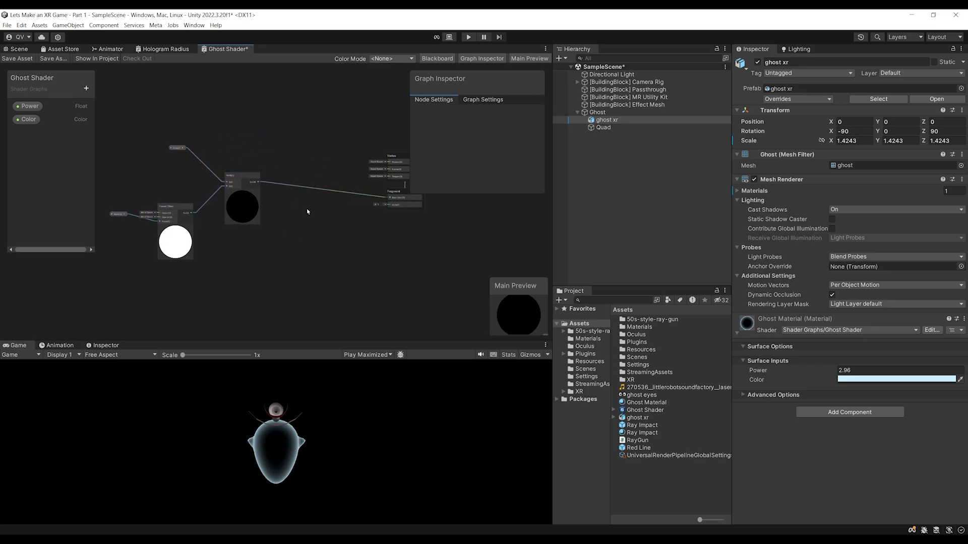
Step: Examine the Fragment block's Alpha input in the Ghost Shader graph
scroll(337, 266, up, 2)
scroll(265, 240, up, 1)
scroll(260, 200, down, 2)
scroll(279, 235, up, 2)
middle_drag(279, 235, 219, 256)
scroll(339, 247, up, 1)
scroll(393, 235, up, 2)
middle_drag(398, 238, 320, 255)
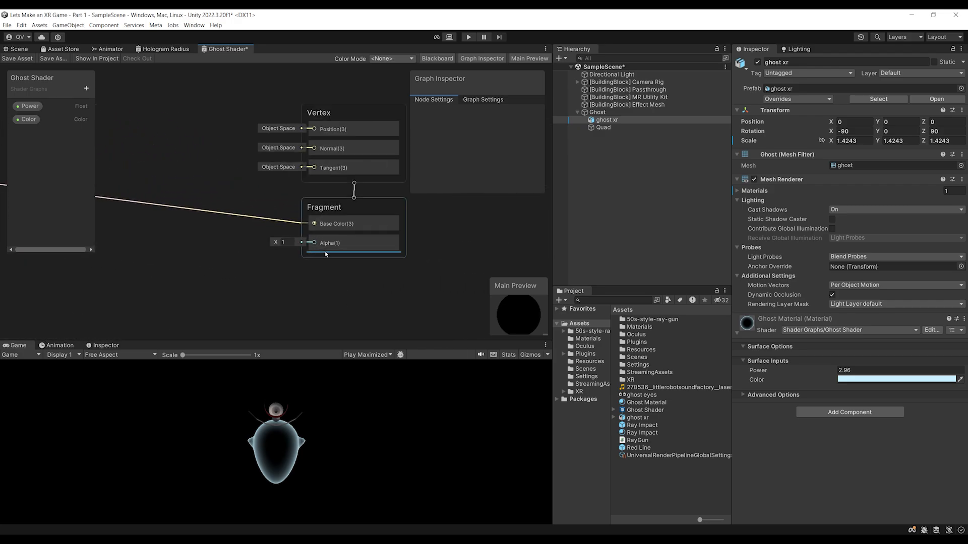
Step: Add a Split node between Multiply and Fragment, and connect the Multiply output to its input
scroll(243, 270, down, 3)
middle_drag(194, 238, 272, 240)
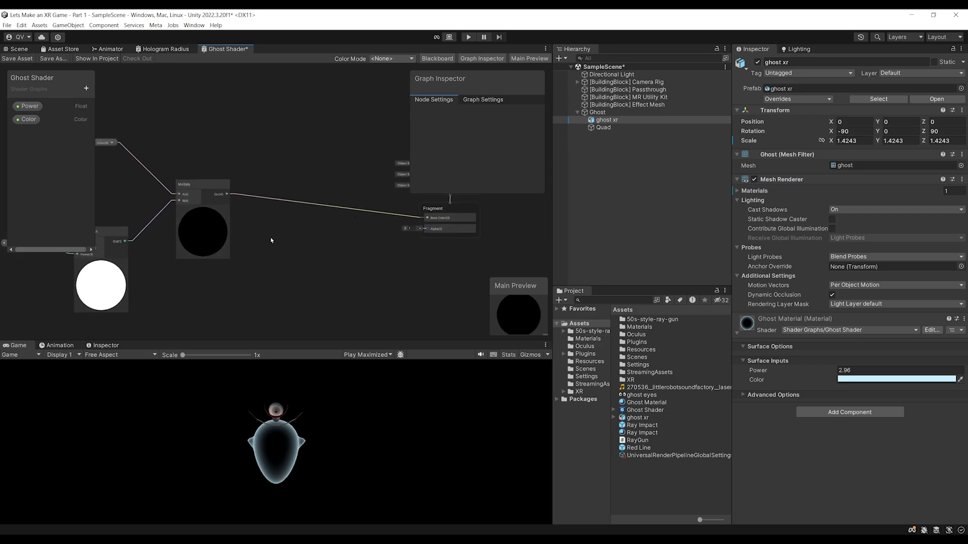
right_click(278, 240)
click(290, 246)
text(split)
key(Return)
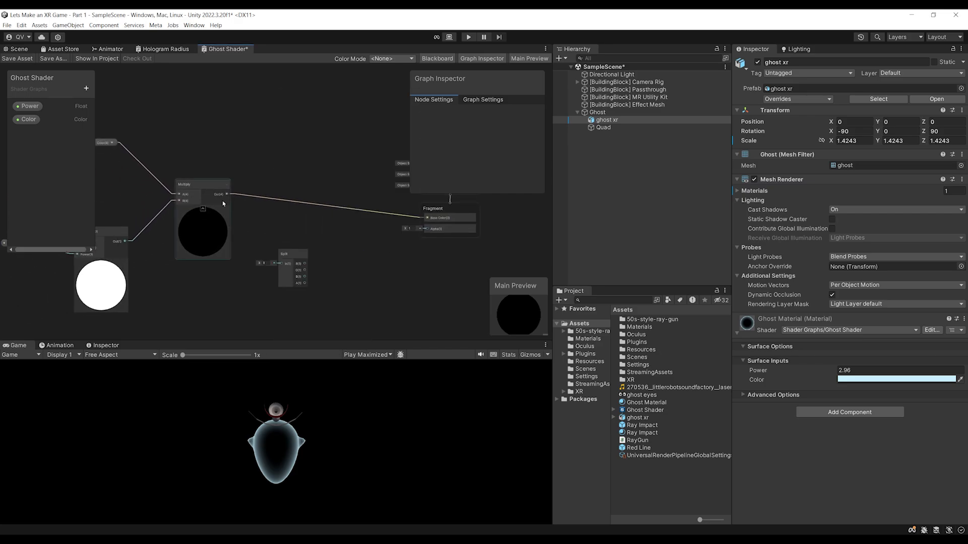
drag(228, 196, 280, 264)
Step: Connect the Split node's A output to the Fragment's Alpha and save the shader
scroll(310, 297, up, 3)
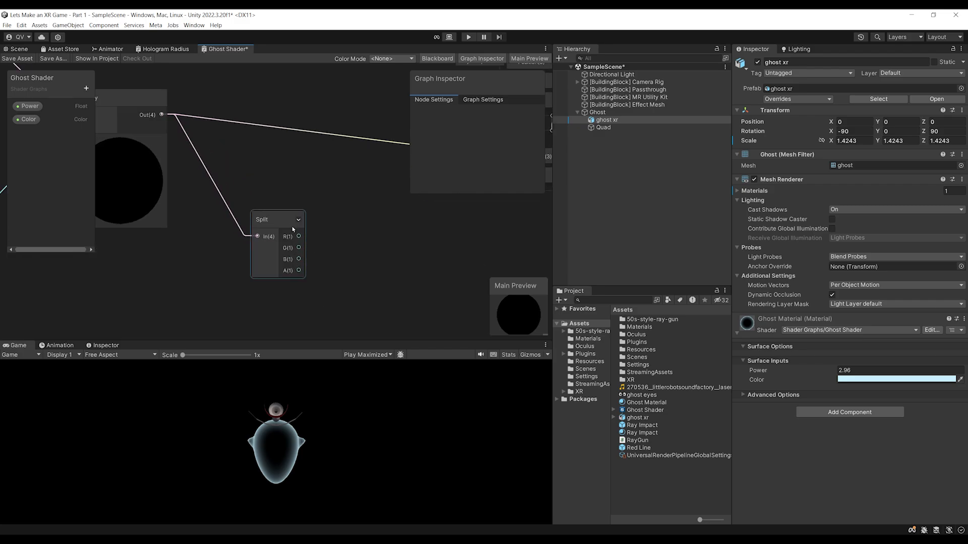
scroll(315, 205, up, 3)
scroll(285, 253, down, 2)
scroll(289, 290, up, 1)
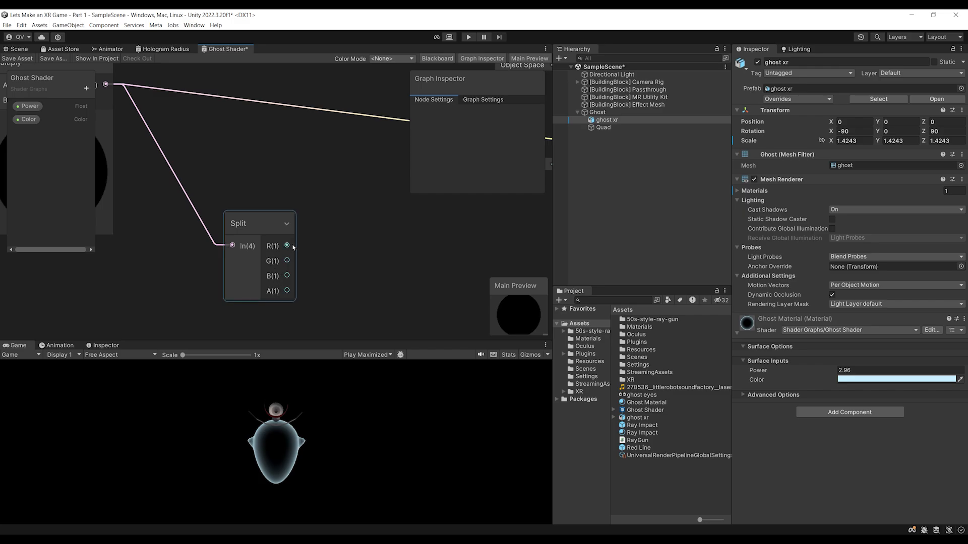
scroll(293, 292, down, 3)
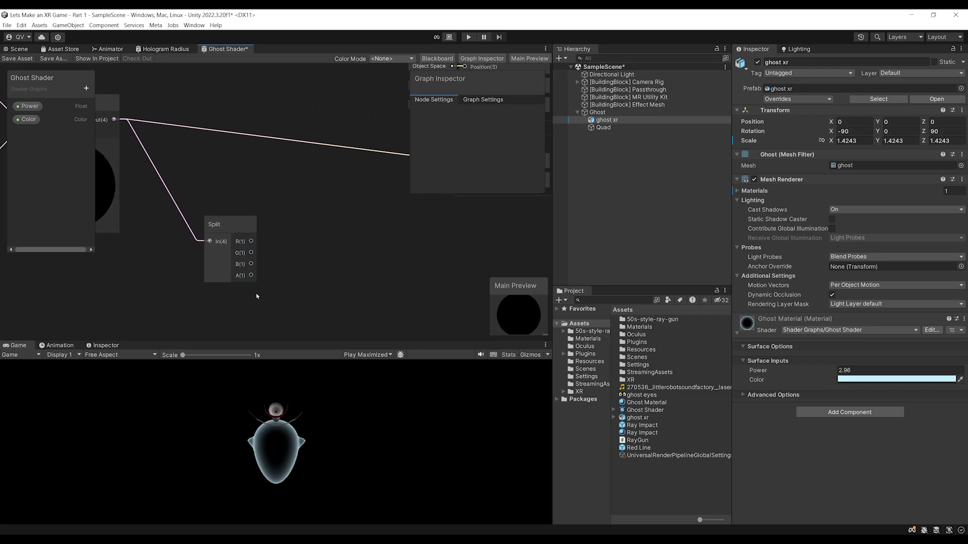
scroll(366, 265, down, 2)
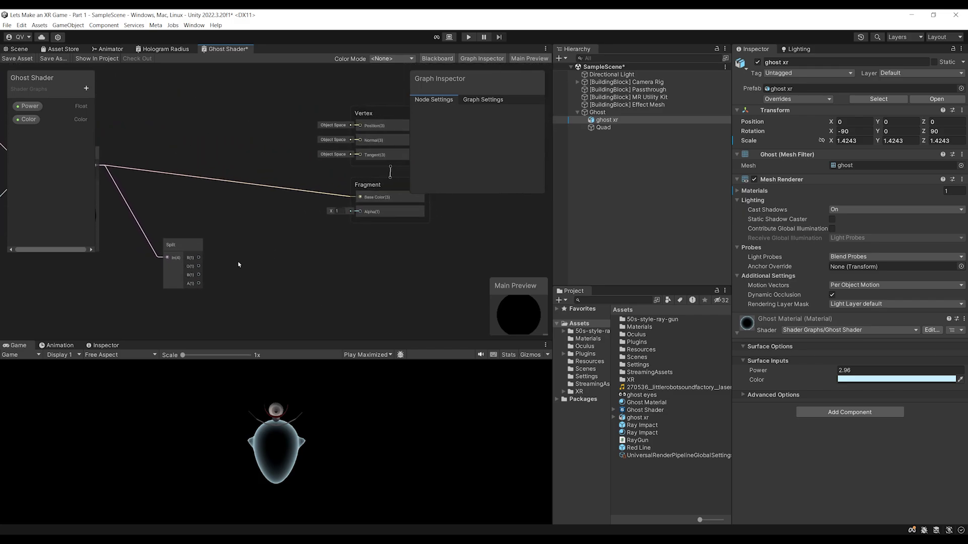
drag(227, 287, 358, 212)
middle_drag(358, 212, 334, 240)
click(17, 59)
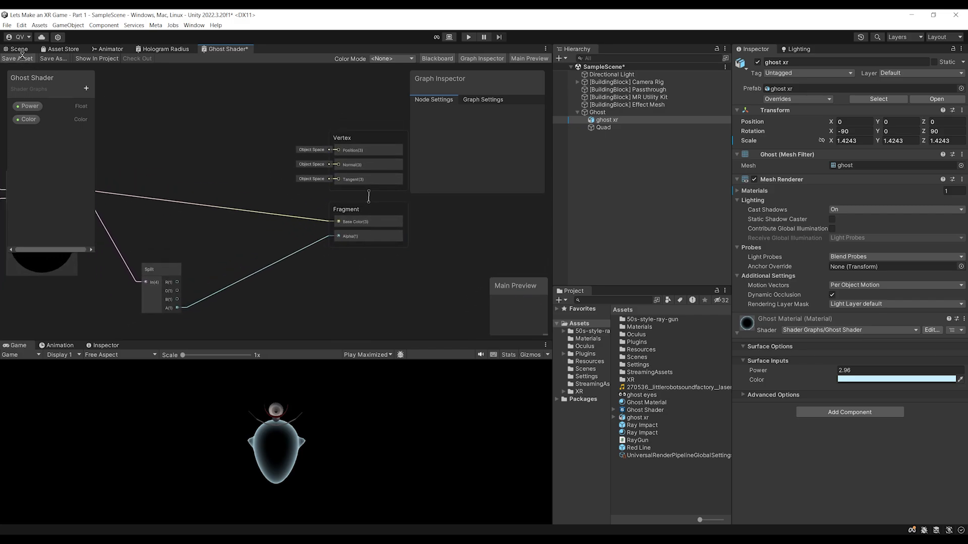
Step: Return to the scene and raise the Ghost Material Color's alpha to 255
click(20, 49)
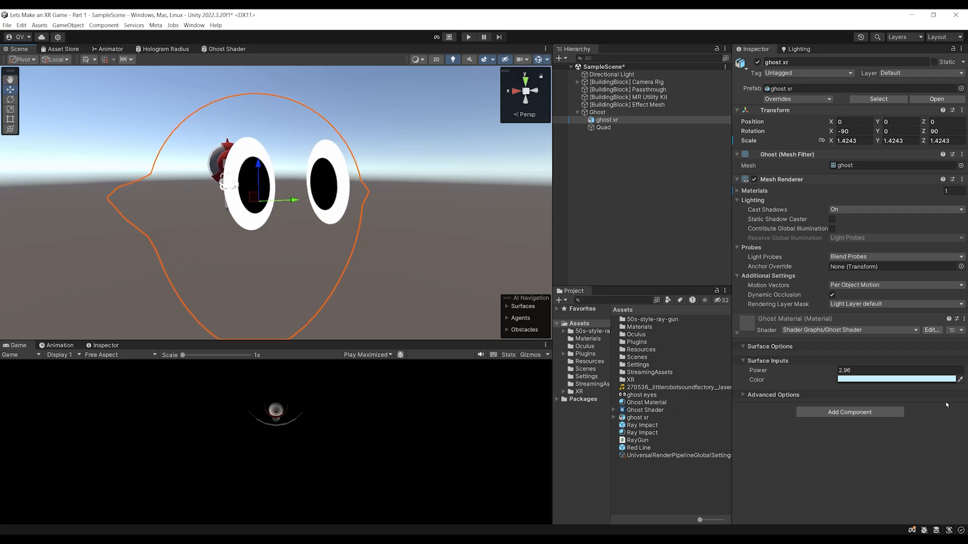
click(867, 380)
drag(888, 499, 936, 499)
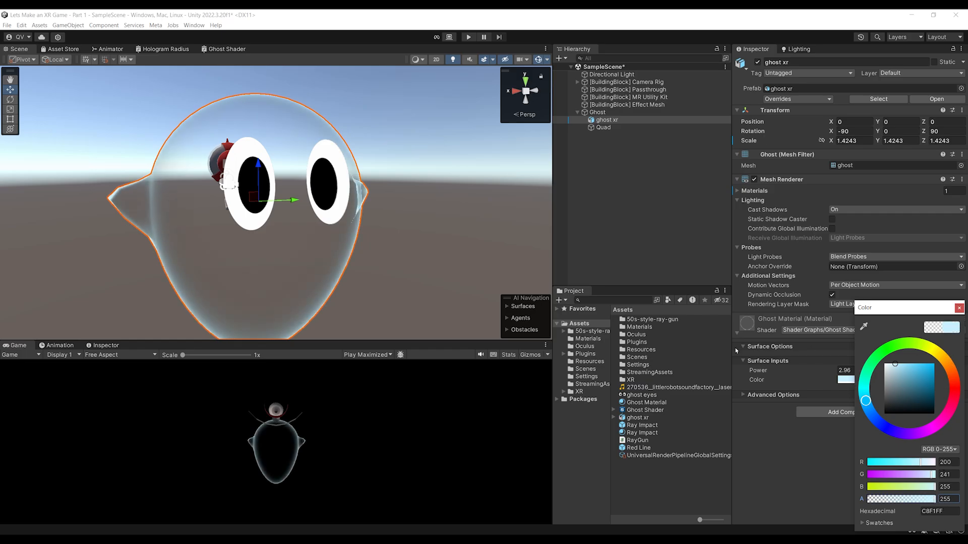
scroll(309, 292, down, 3)
middle_drag(309, 286, 377, 287)
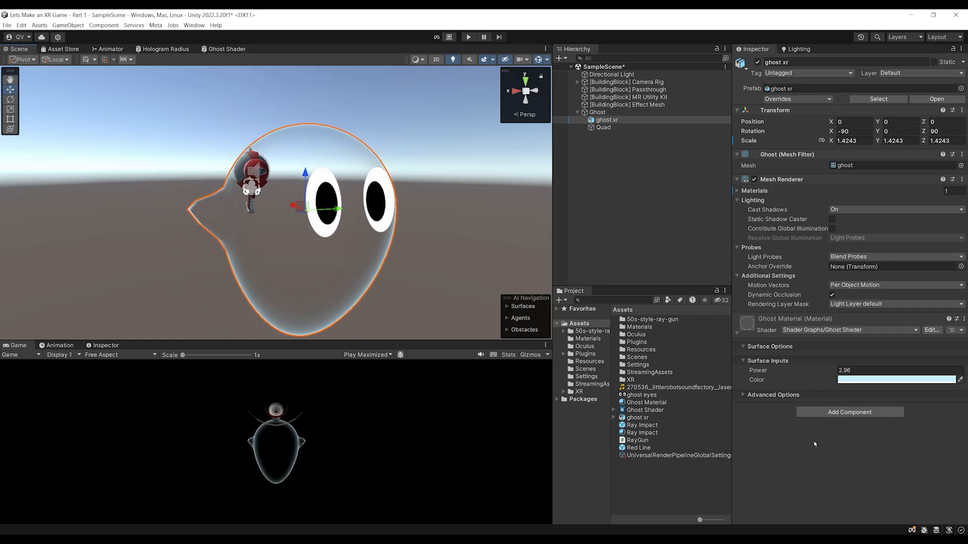
Step: Adjust the Ghost Material's Power to 1.14 while checking the transparent ghost in the scene
drag(811, 370, 787, 374)
scroll(415, 261, down, 2)
mouse_move(415, 261)
alt+mouse_down()
mouse_move(292, 237)
mouse_move(302, 262)
mouse_move(423, 268)
alt+mouse_up()
scroll(423, 268, down, 4)
mouse_move(803, 377)
mouse_down()
mouse_move(791, 376)
mouse_move(819, 376)
mouse_up()
Step: Try a pale pink Color (FFCACD) on the Ghost Material and return it to a light blue hue
click(852, 380)
mouse_move(902, 376)
mouse_down()
mouse_move(877, 373)
mouse_move(929, 376)
mouse_move(919, 355)
mouse_move(893, 357)
mouse_up()
click(951, 392)
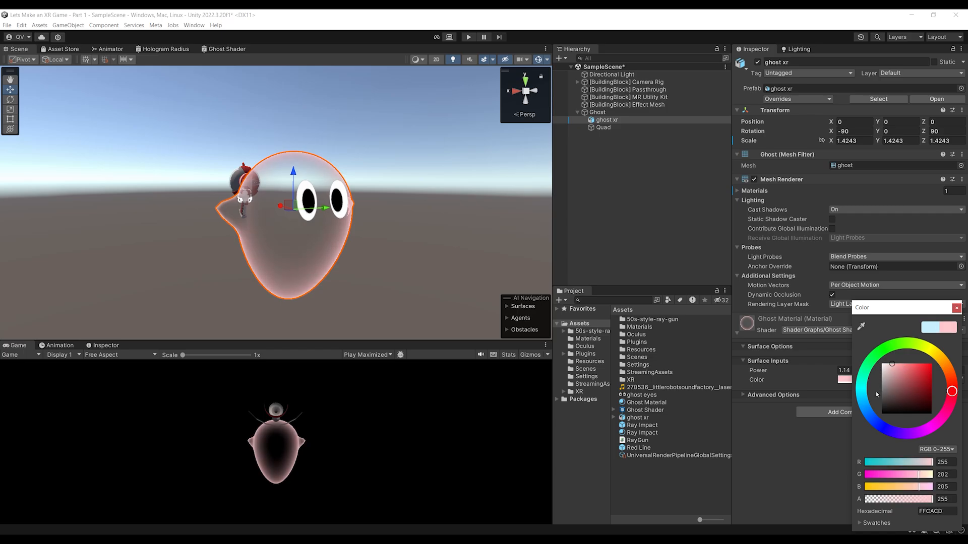
click(871, 410)
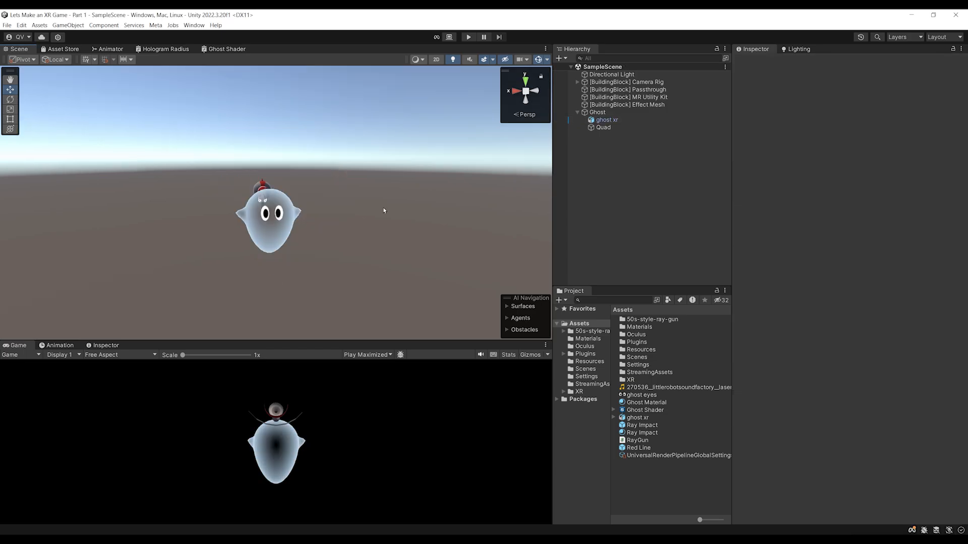
Step: Inspect the transparent ghost in the scene from several angles and distances
scroll(389, 164, up, 2)
middle_drag(393, 152, 422, 127)
scroll(393, 192, up, 4)
middle_drag(378, 227, 311, 267)
alt+drag(311, 266, 333, 258)
scroll(332, 256, down, 1)
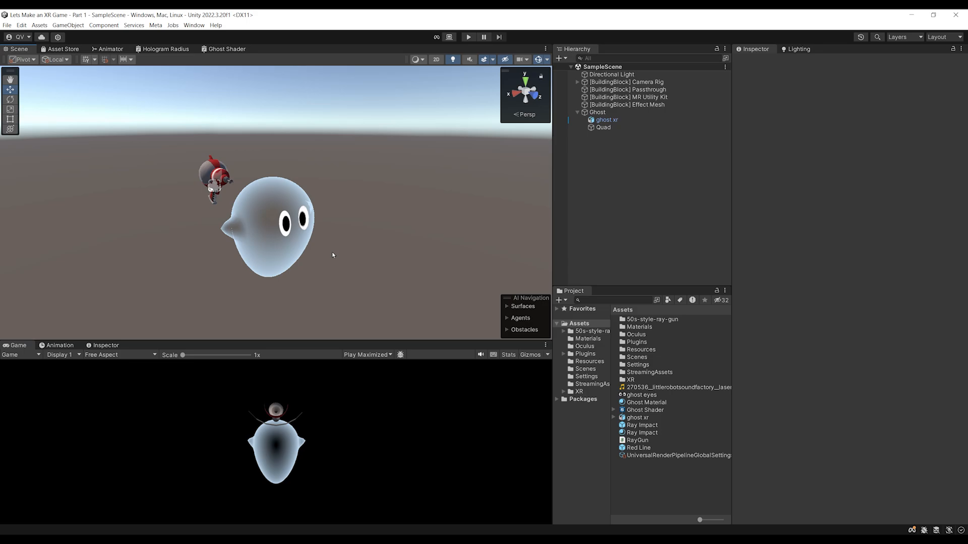
alt+drag(333, 255, 340, 175)
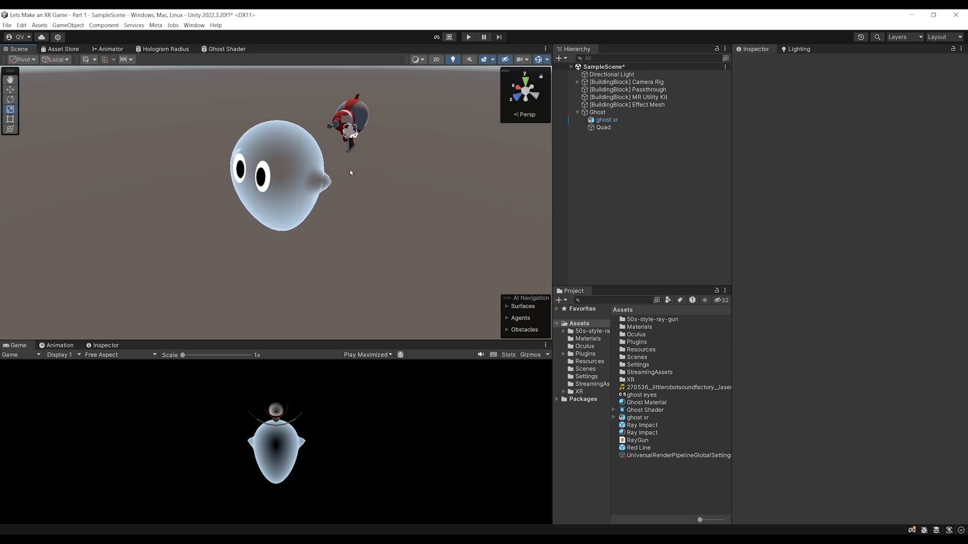
Step: Turn the Ghost object into a prefab in the Assets folder and delete its instance from the scene
click(597, 113)
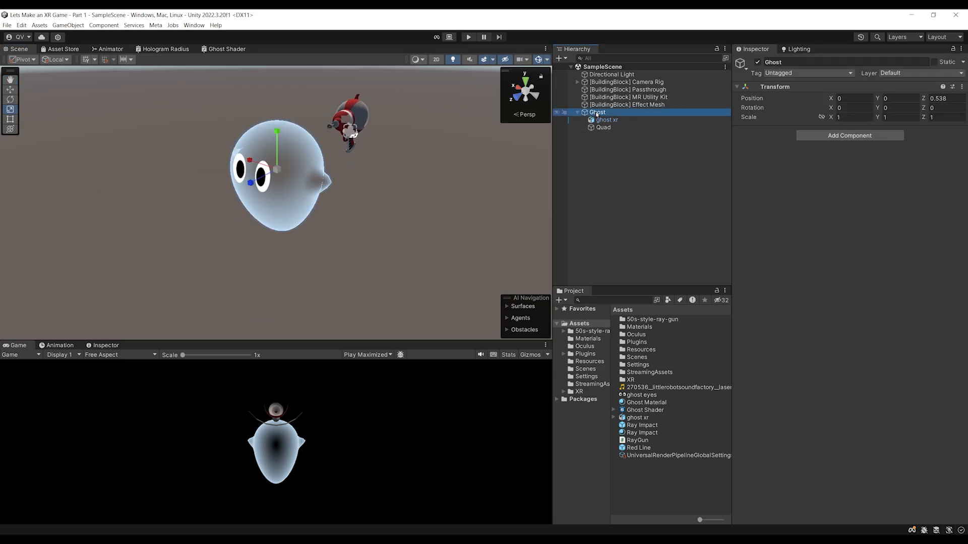
drag(600, 116, 652, 473)
drag(855, 413, 834, 431)
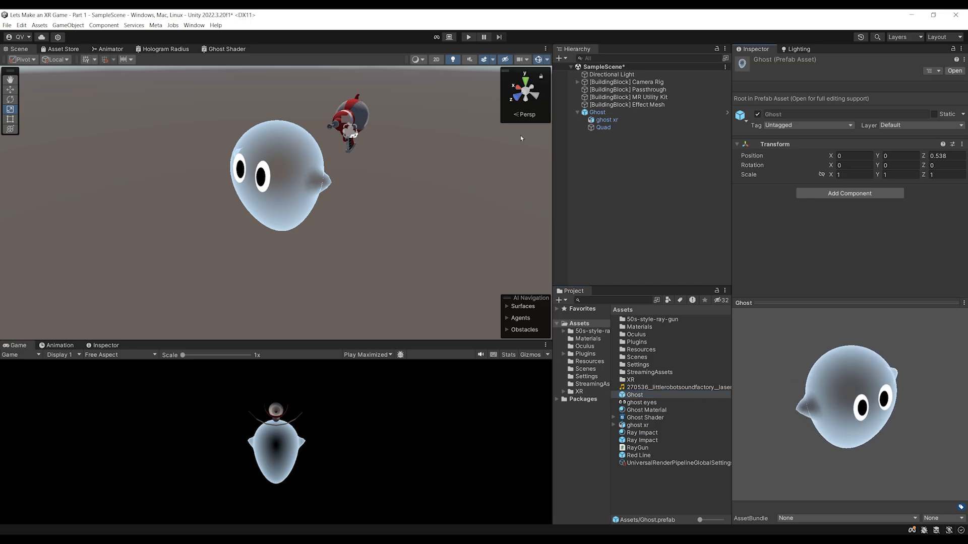
click(598, 113)
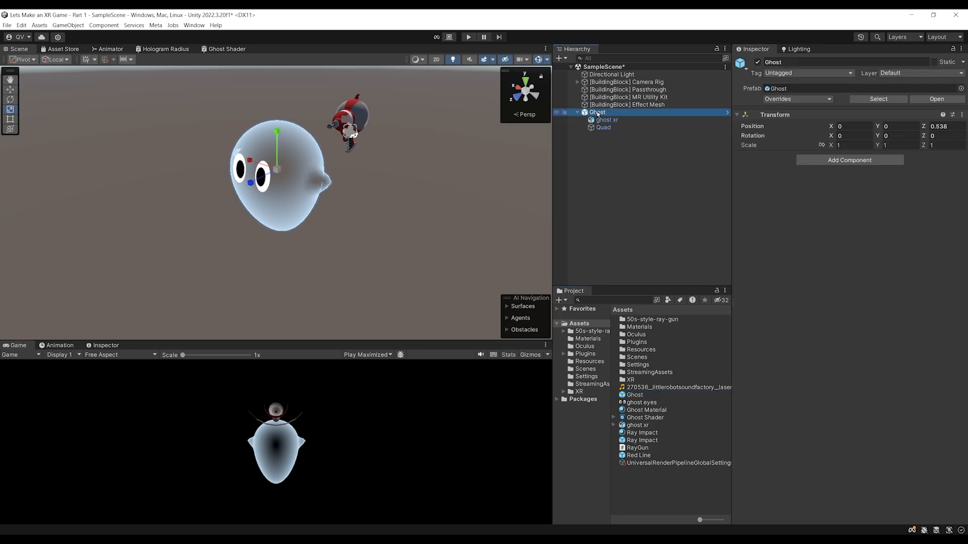
key(Delete)
Step: Create an empty object named Ghost Spawner in the scene
right_click(589, 113)
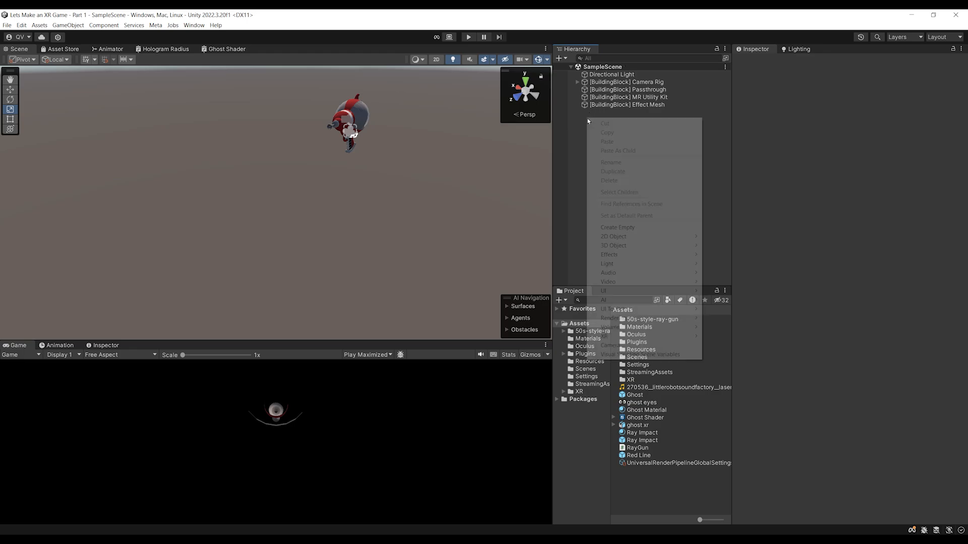
click(620, 227)
text(Ghost Spawner)
key(Return)
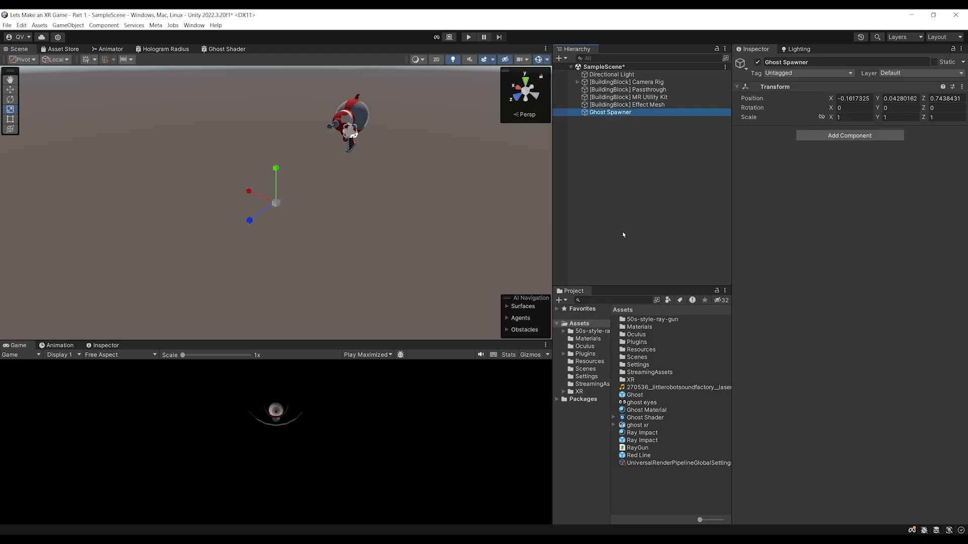
Step: Add a new script component named GhostSpawner to the Ghost Spawner object
click(850, 136)
text(GhostSpawner)
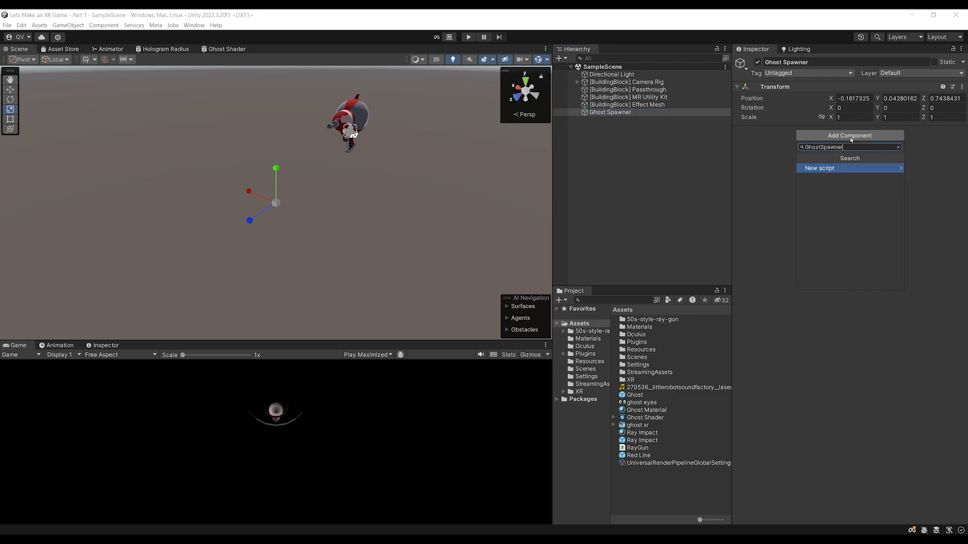
key(Return)
key(Return)
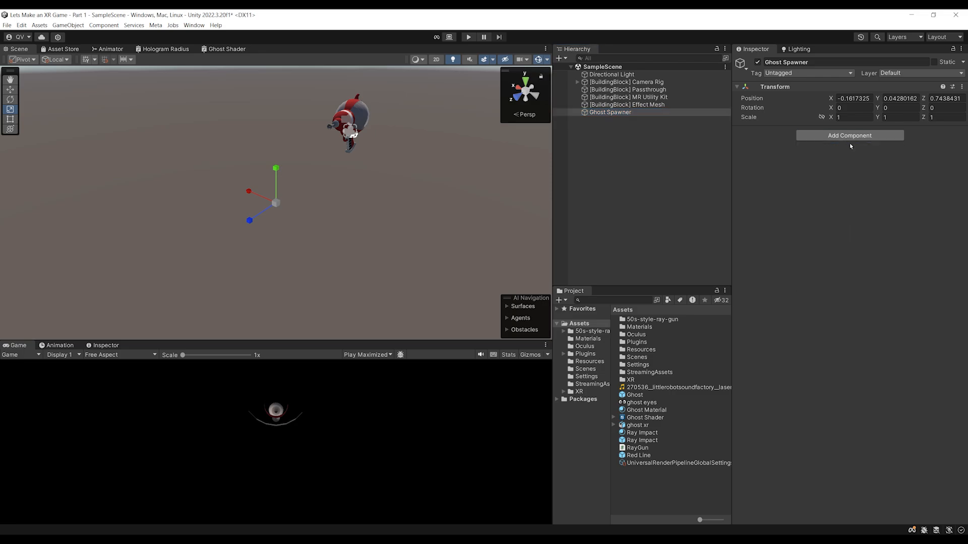
Step: Set the Ghost Spawner's position to 0, 0, 0 and save the scene
click(857, 99)
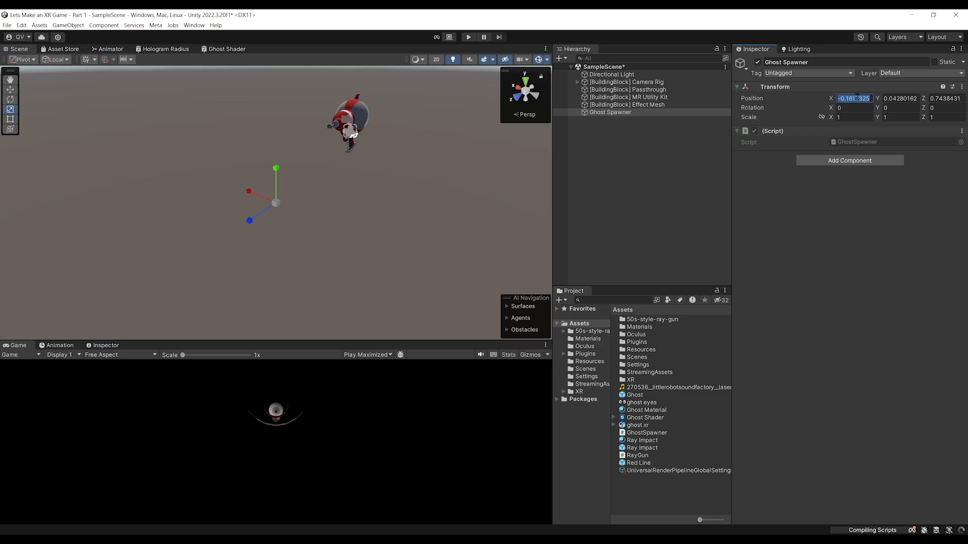
text(0)
key(Tab)
text(0)
key(Tab)
text(0)
middle_drag(406, 119, 348, 219)
key(ctrl+s)
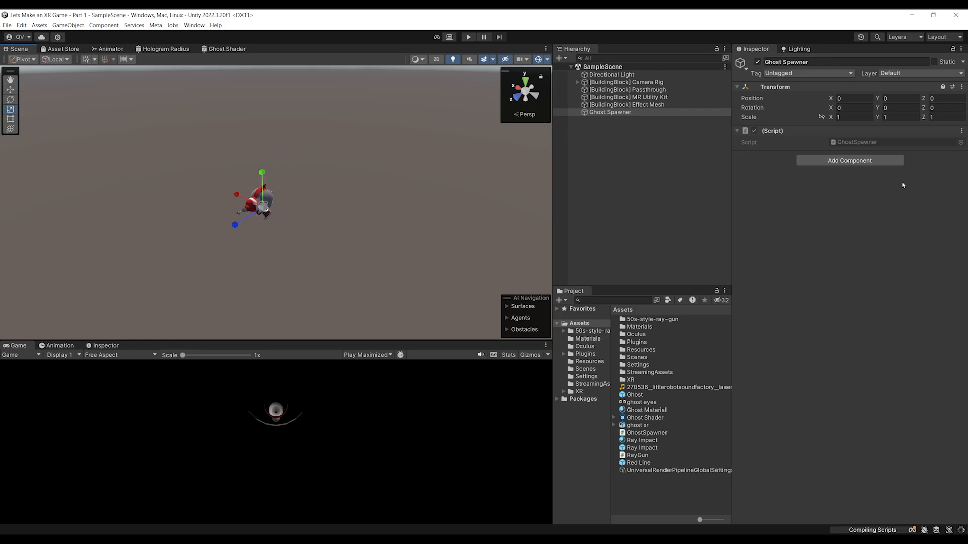
Step: Open the GhostSpawner script in Visual Studio and declare "public float spawnTimer = 1;" at the top of the class
double_click(859, 141)
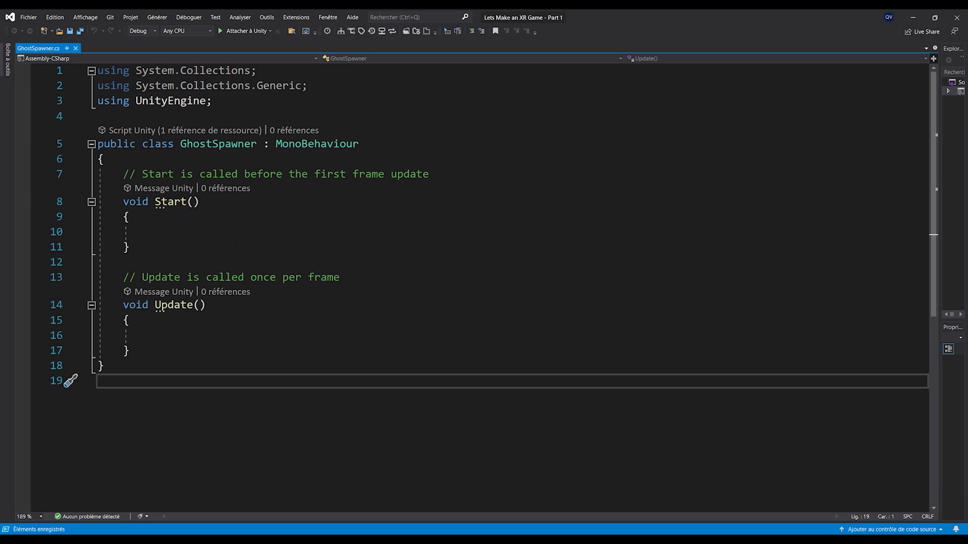
click(212, 160)
key(Return)
key(Return)
key(Up)
text(publi)
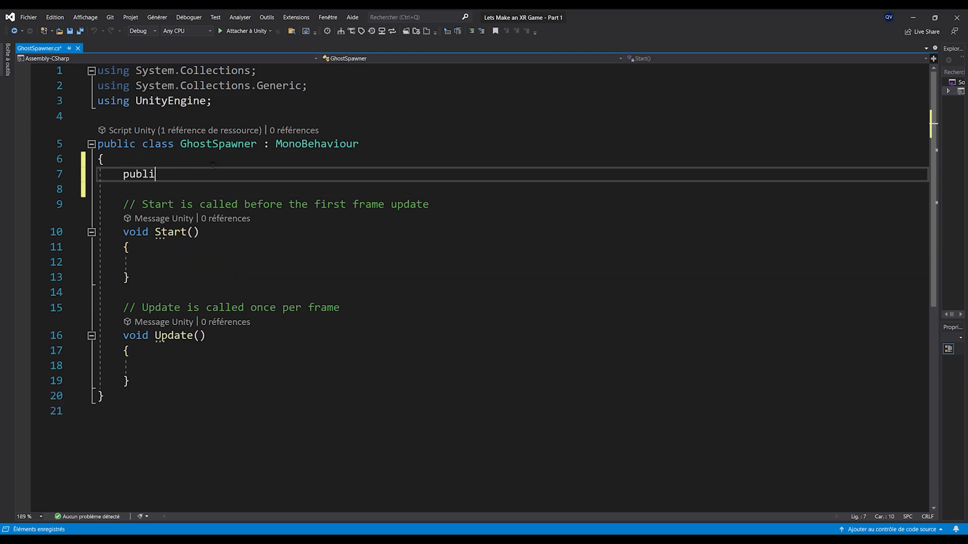
text(c float spawnTimer = 0)
text(;)
Step: Declare "private float timer;" below the spawnTimer field, separated by a blank line
key(Return)
key(Return)
text(pri)
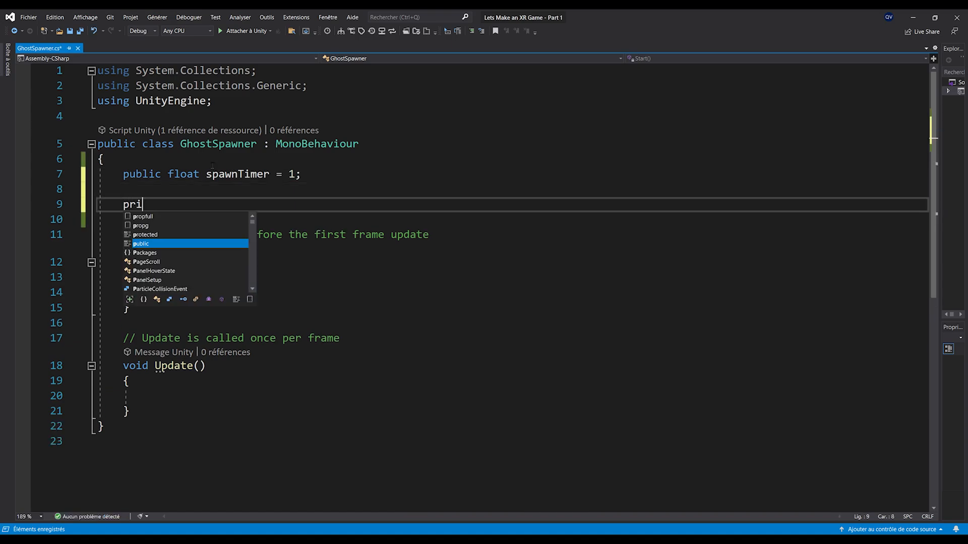
text(vate)
key(BackSpace)
key(BackSpace)
key(BackSpace)
text(ate)
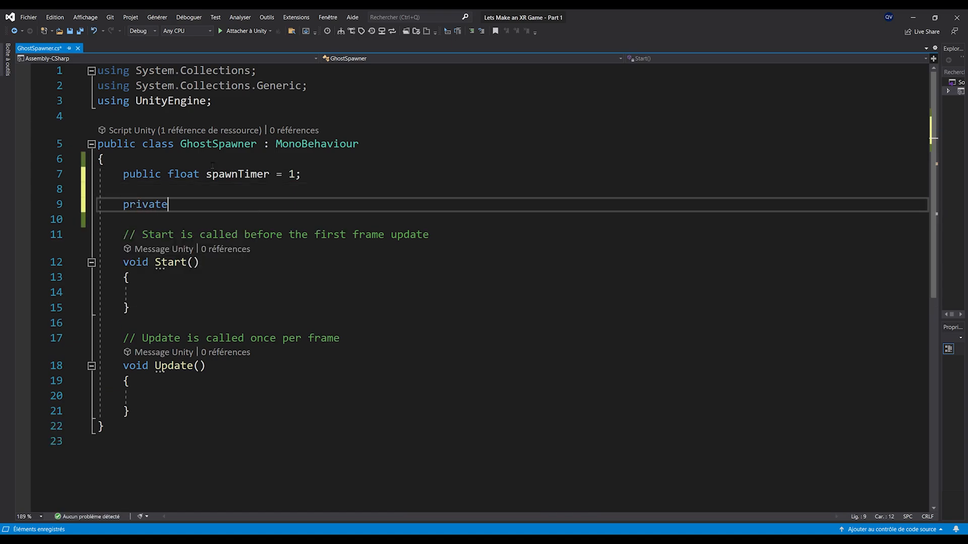
text( float timer )
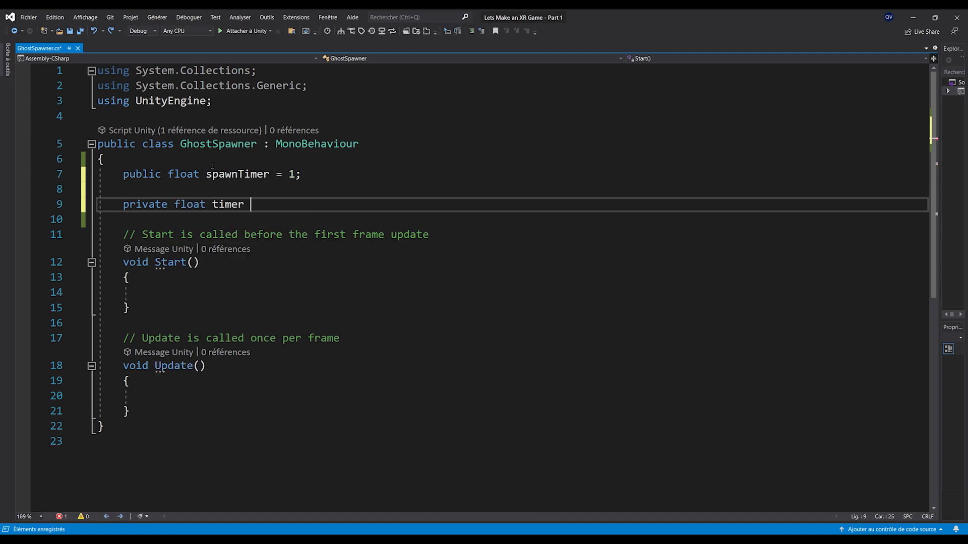
text(;)
Step: Declare "public GameObject prefabToSpawn;" directly under the spawnTimer field and save the script
key(Up)
key(Return)
key(Up)
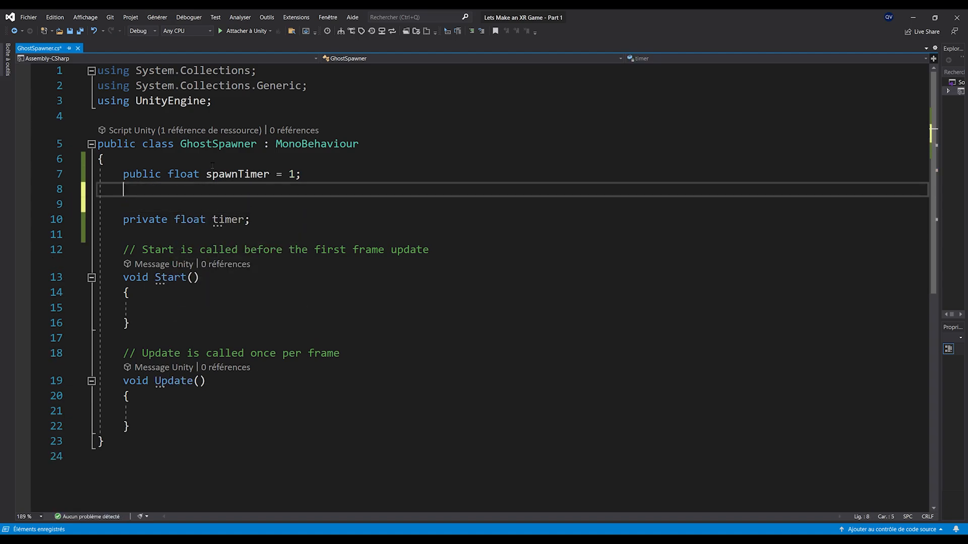
text(public Gam)
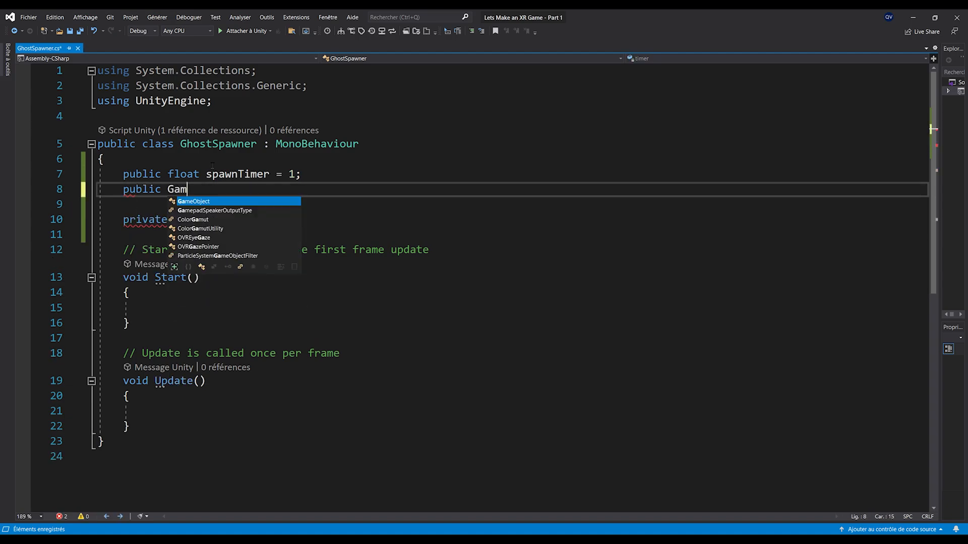
text(eObject prefa)
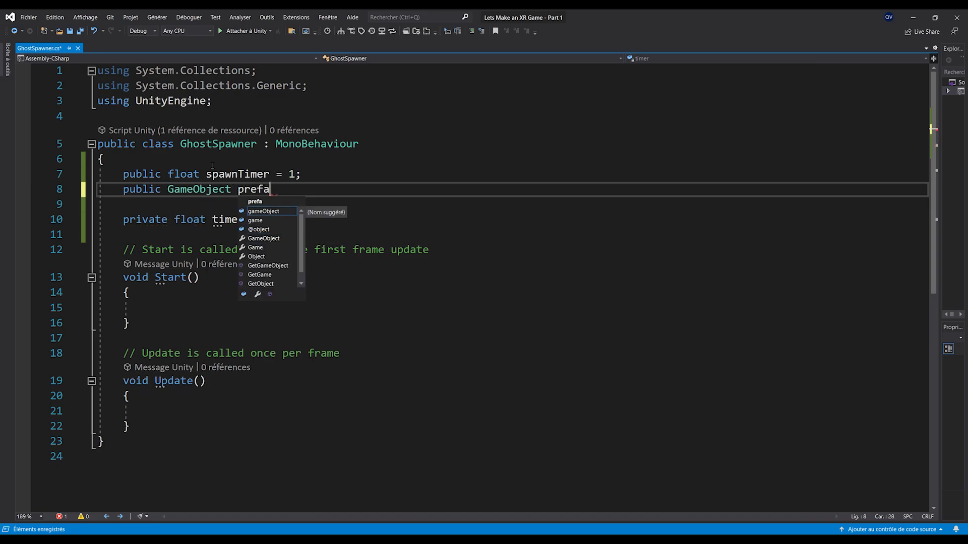
text(bToSpawn;)
key(ctrl+s)
key(Down)
key(Down)
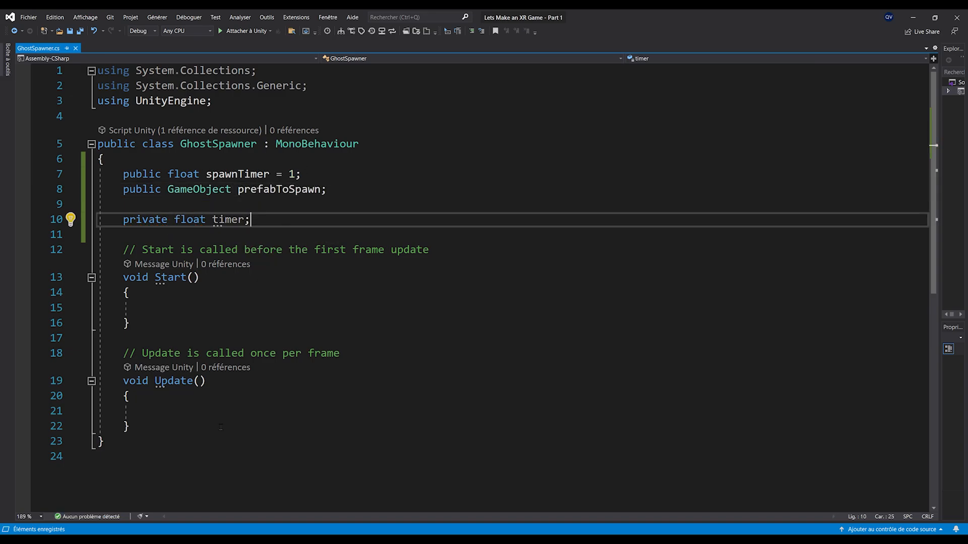
Step: Add "timer += Time.deltaTime;" inside the Update method and save the script
scroll(216, 426, down, 2)
click(191, 320)
text(timer += Time.deltaTime;)
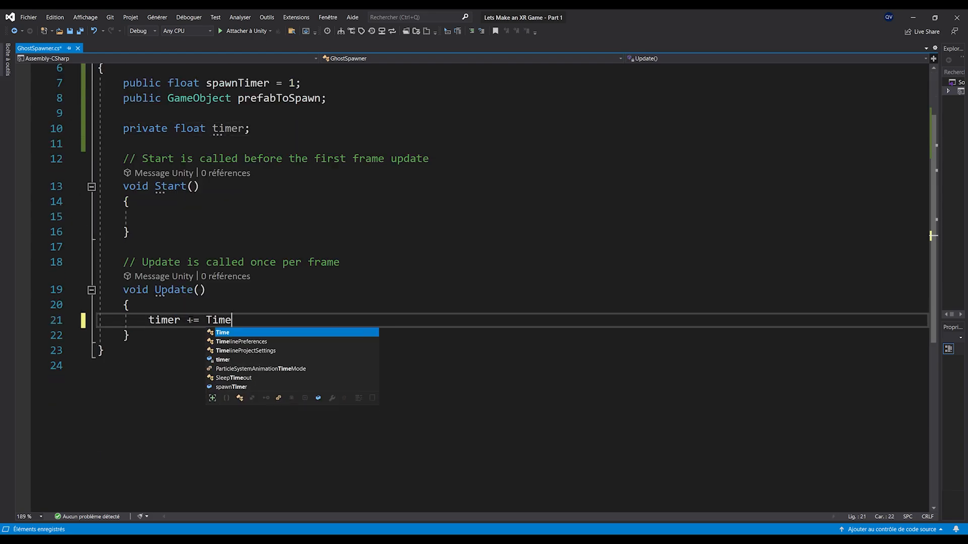
key(ctrl+s)
Step: Add an empty "if(timer > spawnTimer)" block under the timer increment in Update and save the script
ctrl+scroll(190, 320, up, 1)
key(Return)
text(if(timer > )
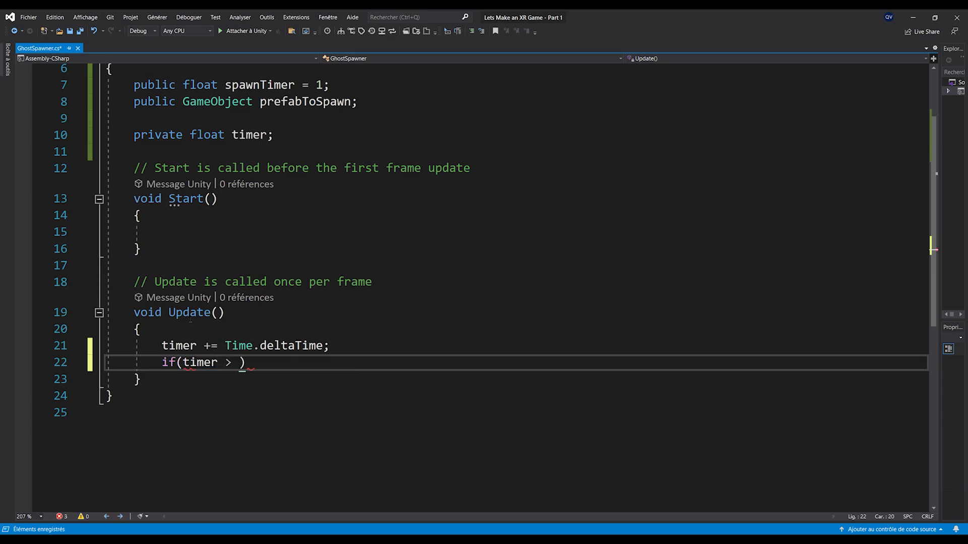
text(sp)
key(Tab)
text())
key(Return)
text({)
key(Return)
key(ctrl+s)
ctrl+scroll(195, 386, up, 1)
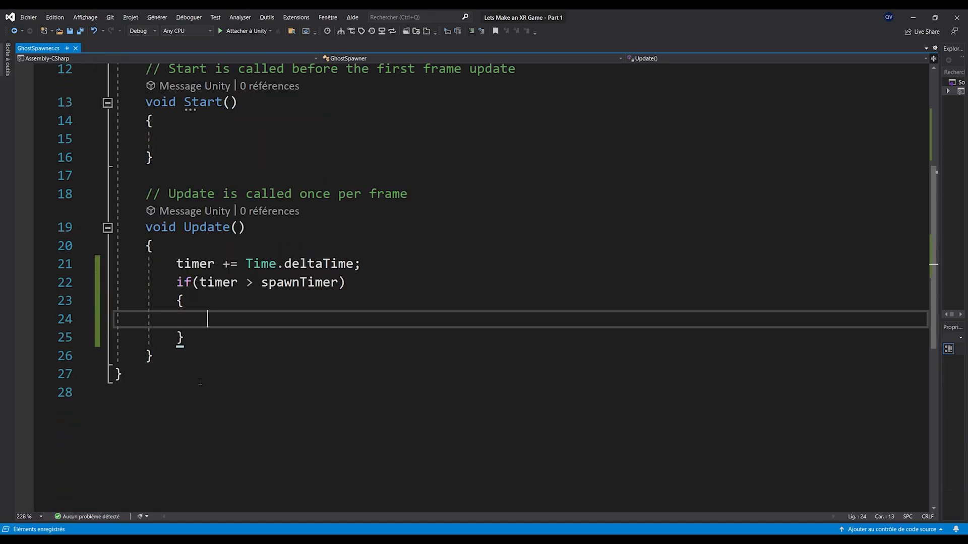
Step: Create an empty "public void SpawnGhost()" method below Update
click(225, 354)
key(Return)
key(Return)
text(public void )
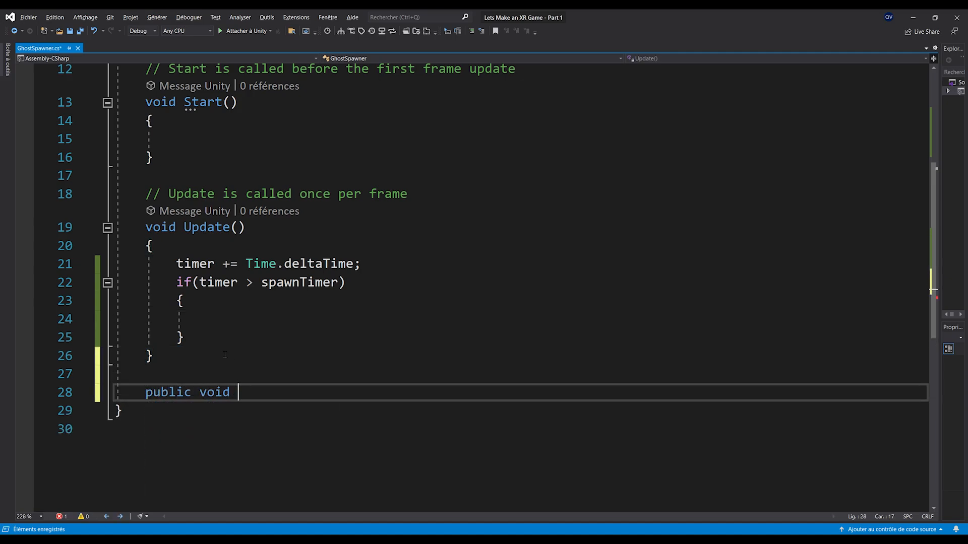
text(SpawnGhost())
key(Return)
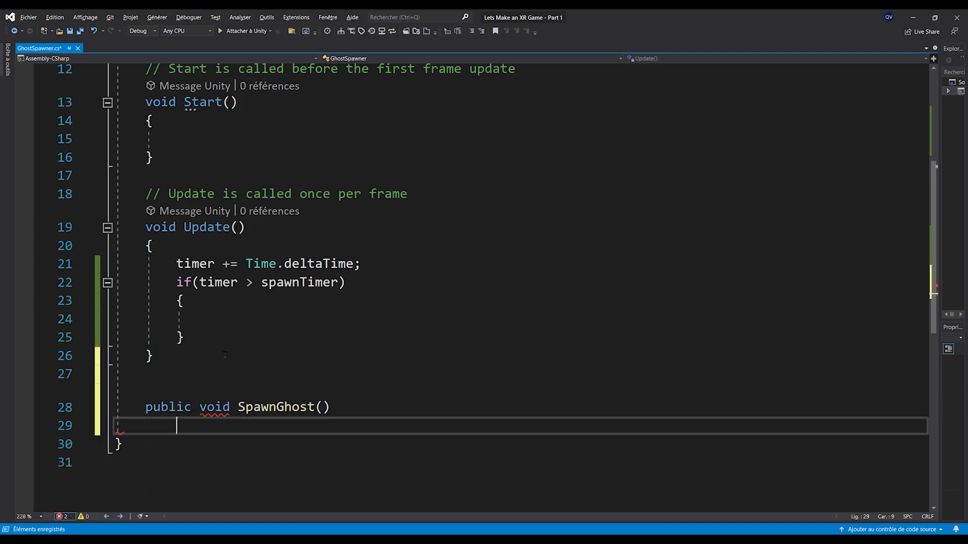
text({)
key(Return)
scroll(225, 354, down, 1)
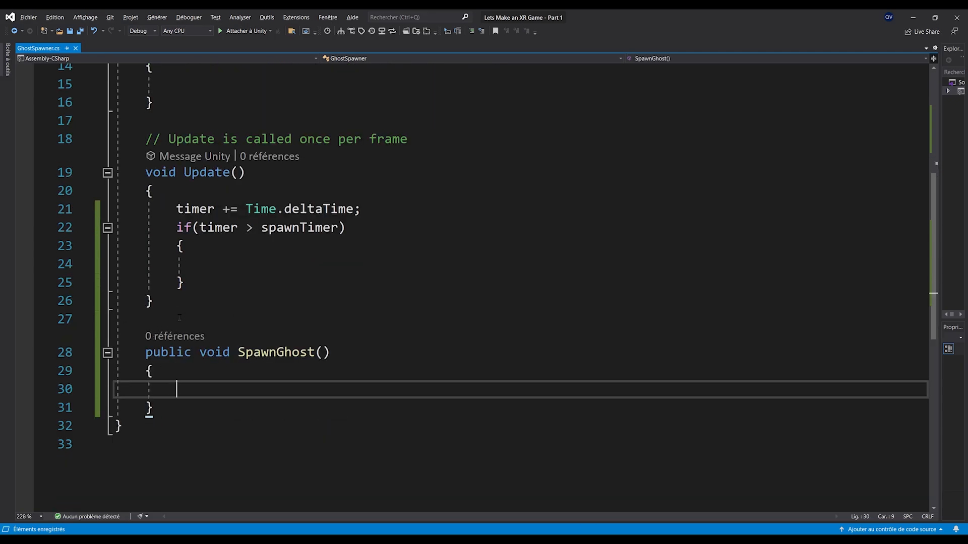
Step: Write "Instantiate(prefabToSpawn);" in the body of the SpawnGhost method
text(Instantiate)
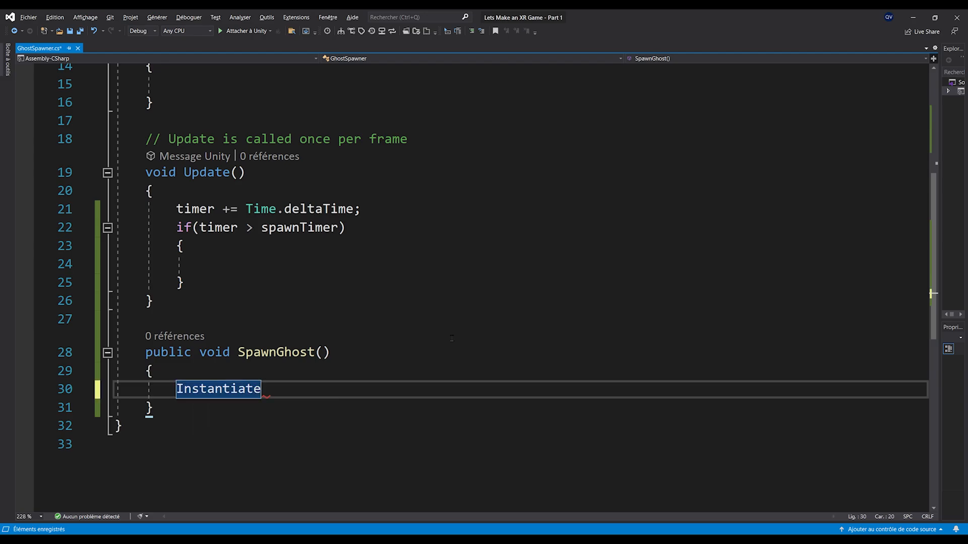
text((ghost)
key(BackSpace)
key(BackSpace)
key(BackSpace)
key(BackSpace)
key(BackSpace)
text(prefabToSpawn)
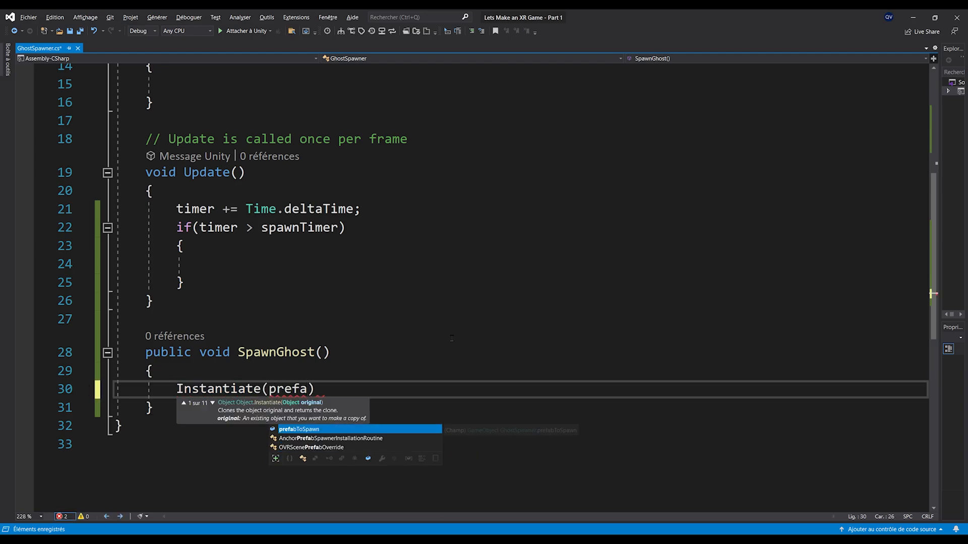
text();)
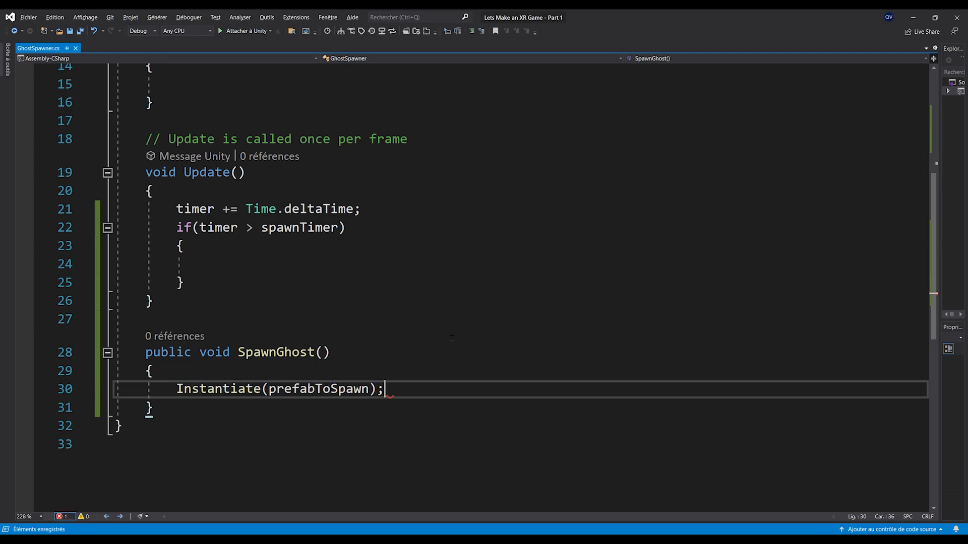
Step: Call "SpawnGhost();" inside the timer if block in Update and save the script
scroll(306, 400, up, 2)
scroll(306, 399, down, 1)
double_click(260, 408)
key(ctrl+c)
click(363, 319)
key(ctrl+v)
text(();)
key(ctrl+s)
Step: Add "timer -= spawnTimer;" after the SpawnGhost call in the if block
drag(215, 284, 331, 284)
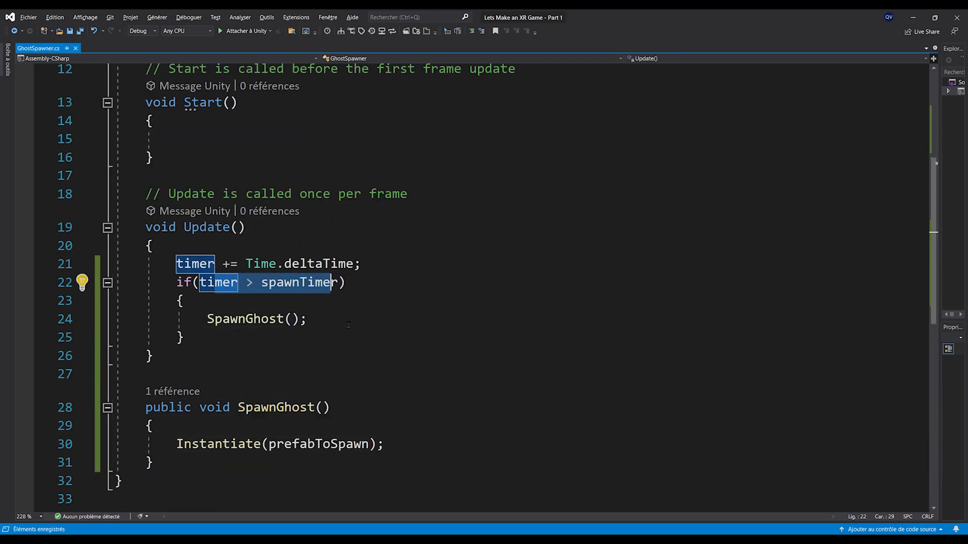
click(364, 327)
key(Return)
text(timer)
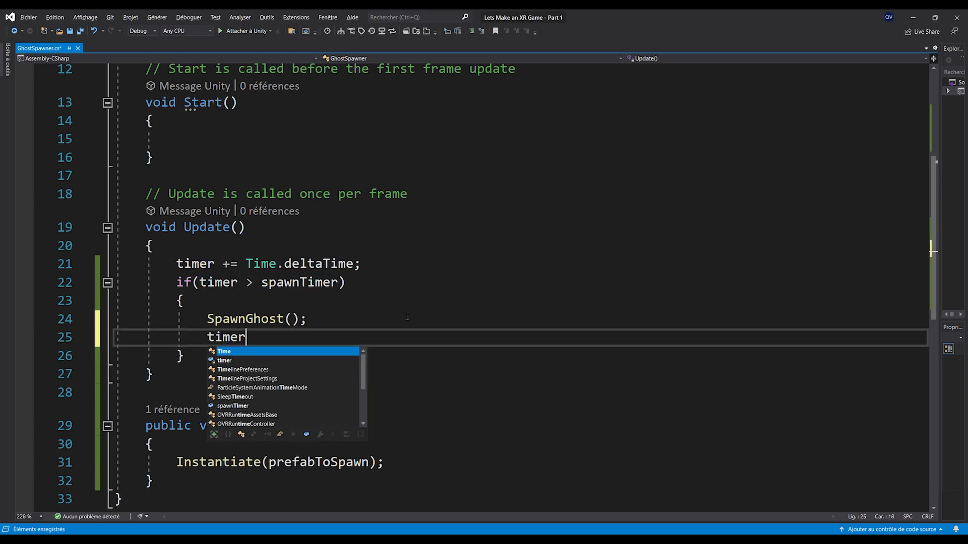
text( -=)
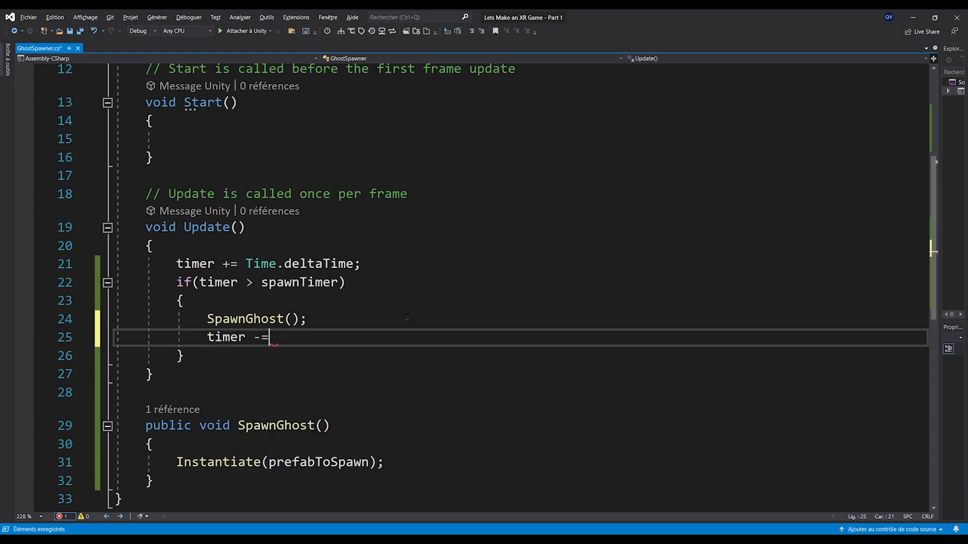
text( spawnTimer;)
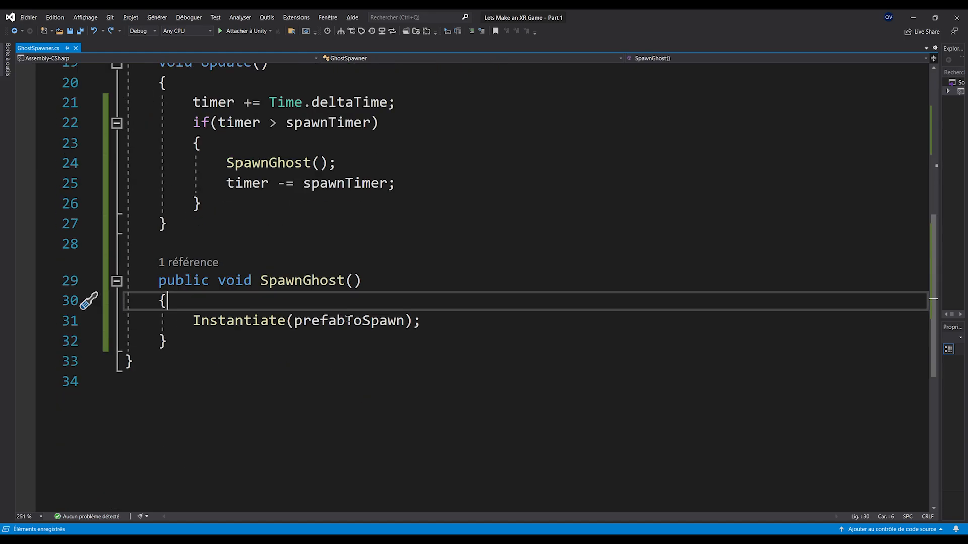
Step: Add "Vector3 randomPosition = Random.insideUnitSphere * 3;" as the first line of SpawnGhost and save the script
key(Return)
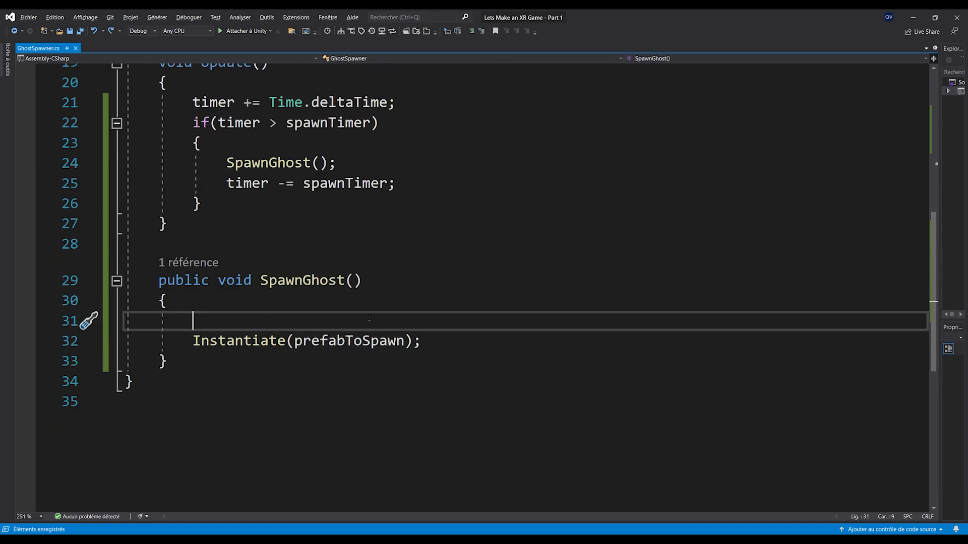
text(Vector3 rando)
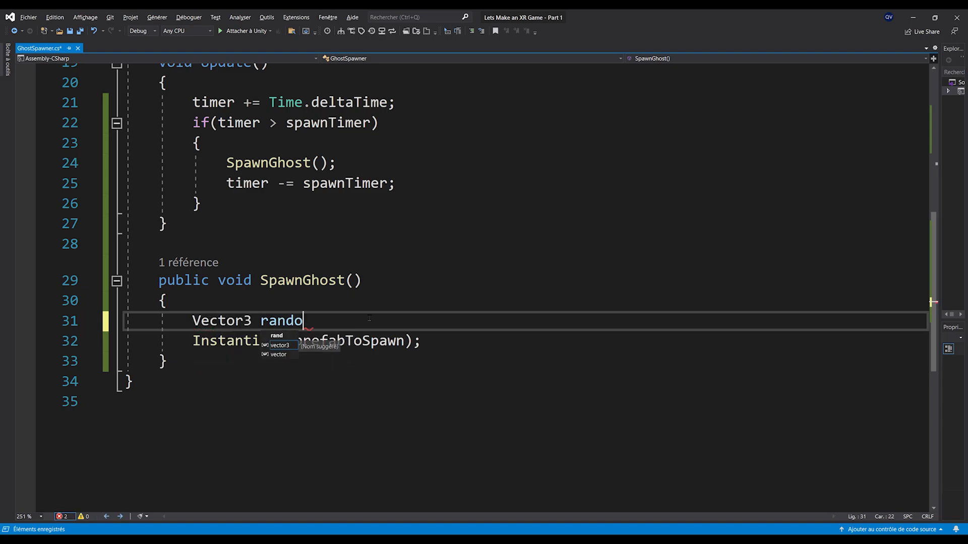
text(mPosition = Rando)
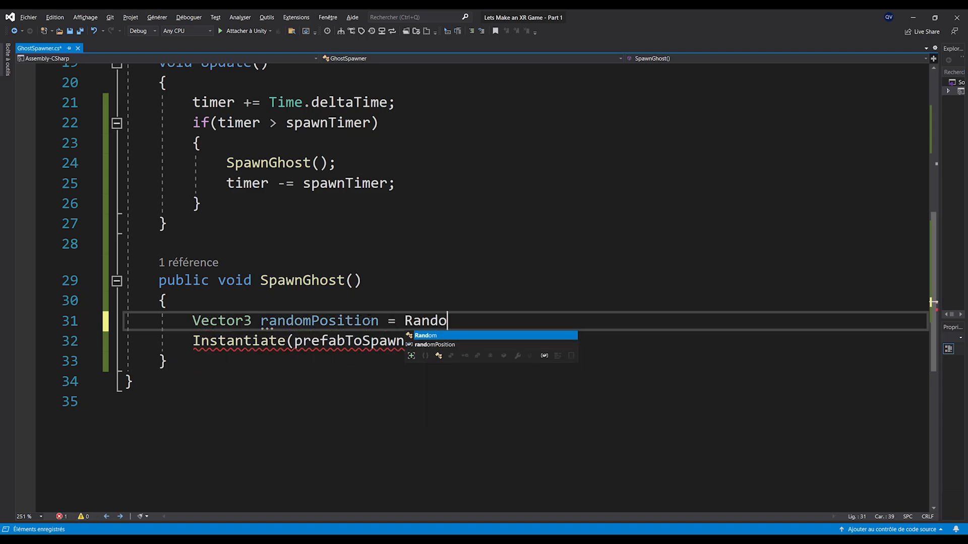
text(m.ins)
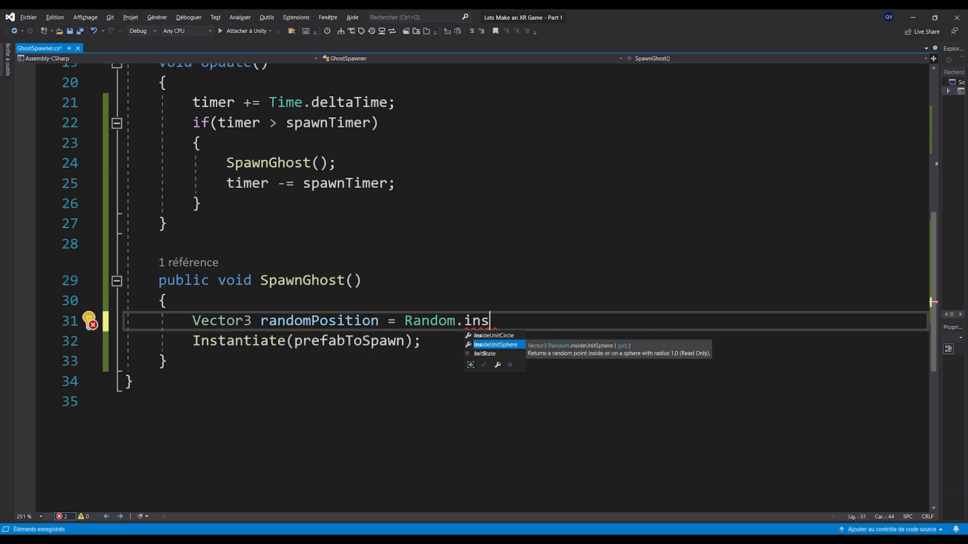
key(Tab)
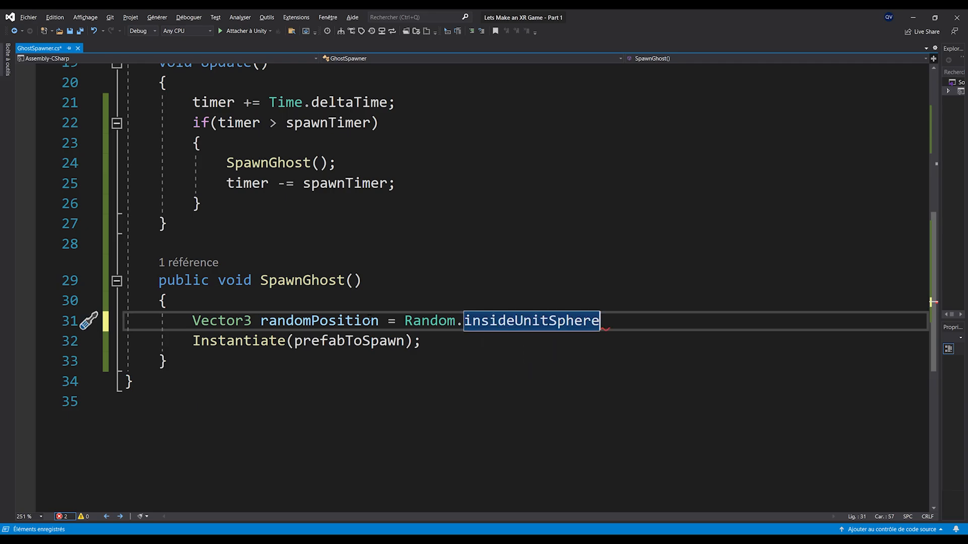
text(* )
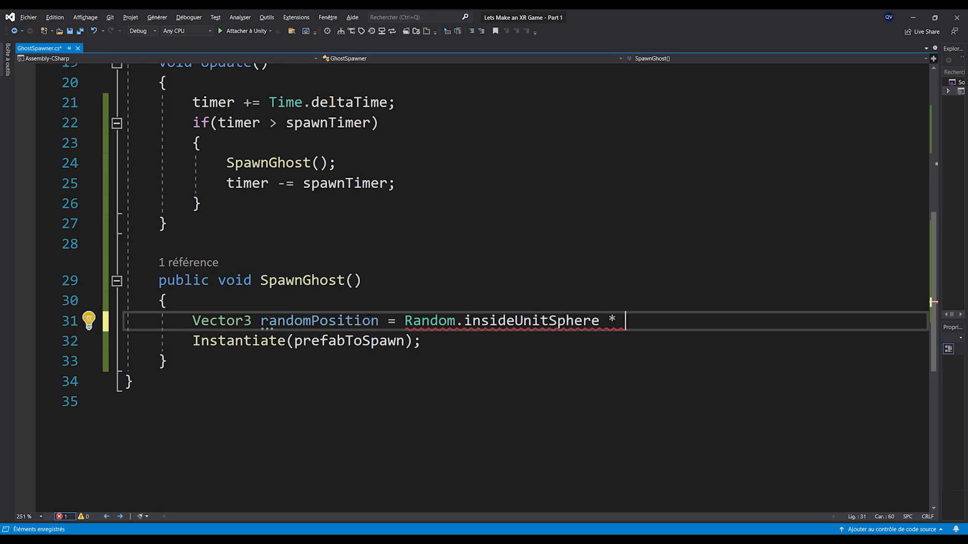
text(3;)
key(ctrl+s)
Step: Add "randomPosition.y = 0;" below the randomPosition declaration, leave a blank line before Instantiate, and save the script
click(443, 342)
drag(405, 321, 646, 321)
click(683, 314)
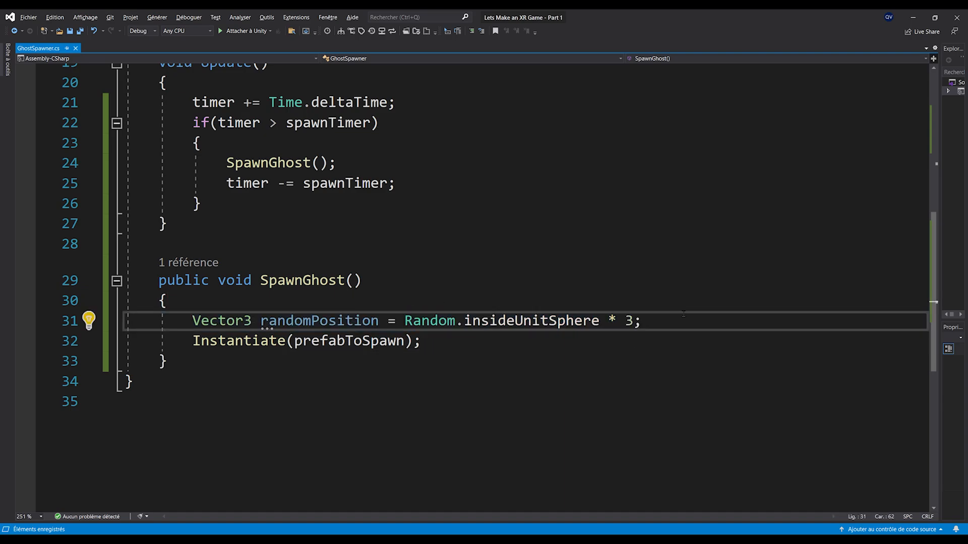
key(Return)
key(Return)
key(Up)
text(randomPosition.y = 0;)
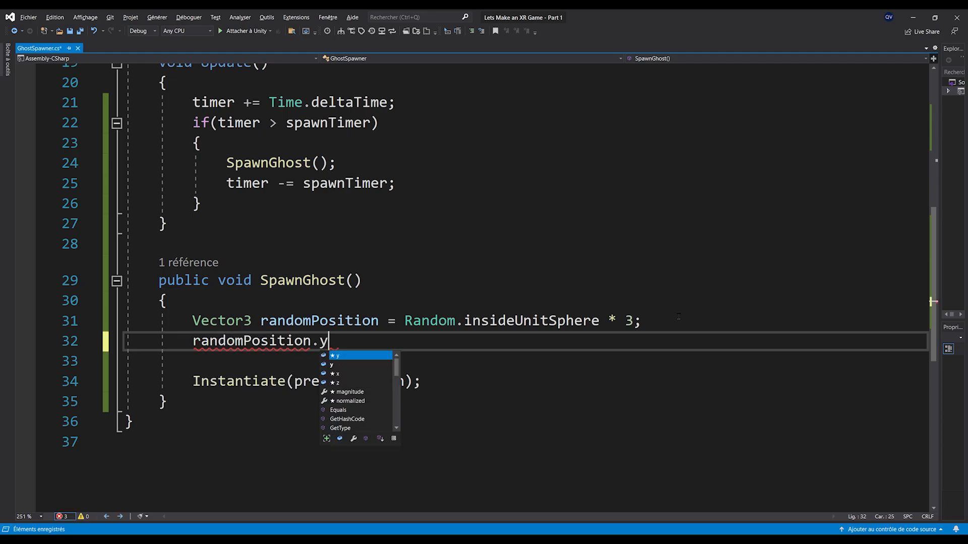
key(ctrl+s)
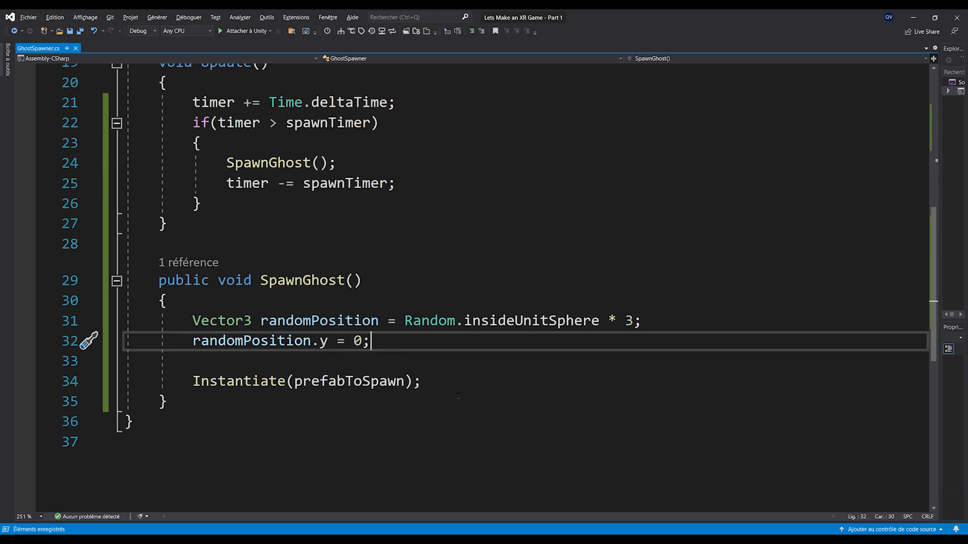
Step: Extend the Instantiate call with the arguments randomPosition and Quaternion.identity after prefabToSpawn, and save the script
scroll(303, 361, down, 1)
click(411, 320)
text(,)
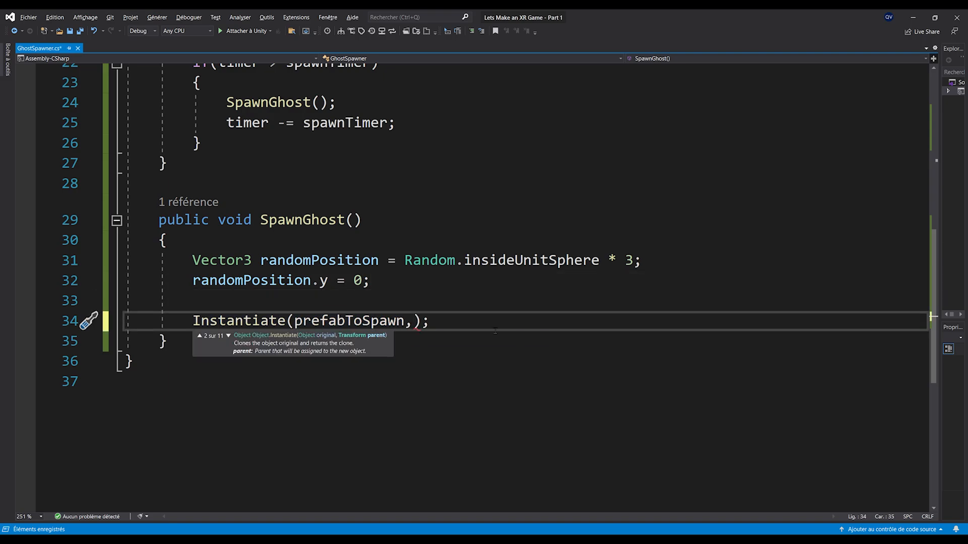
text(random)
text(Position, Qy)
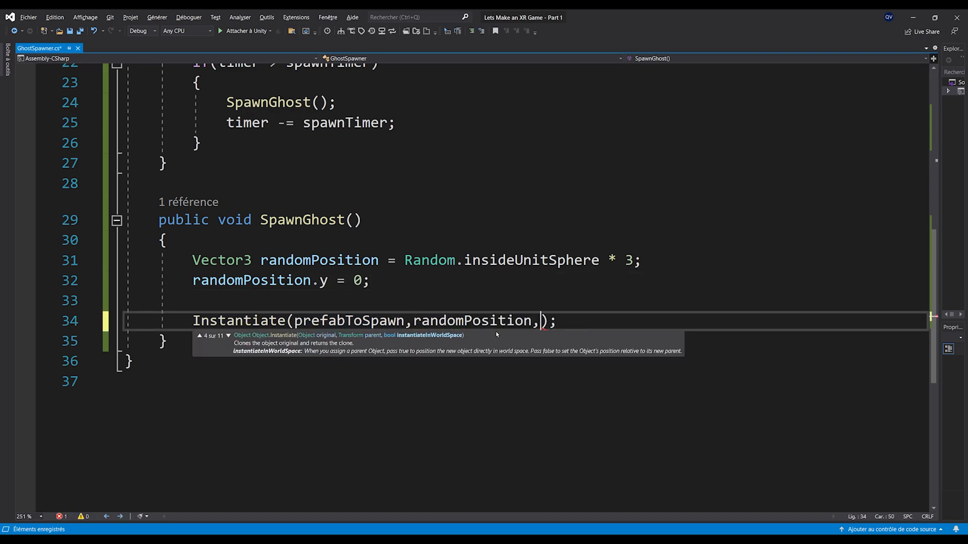
key(BackSpace)
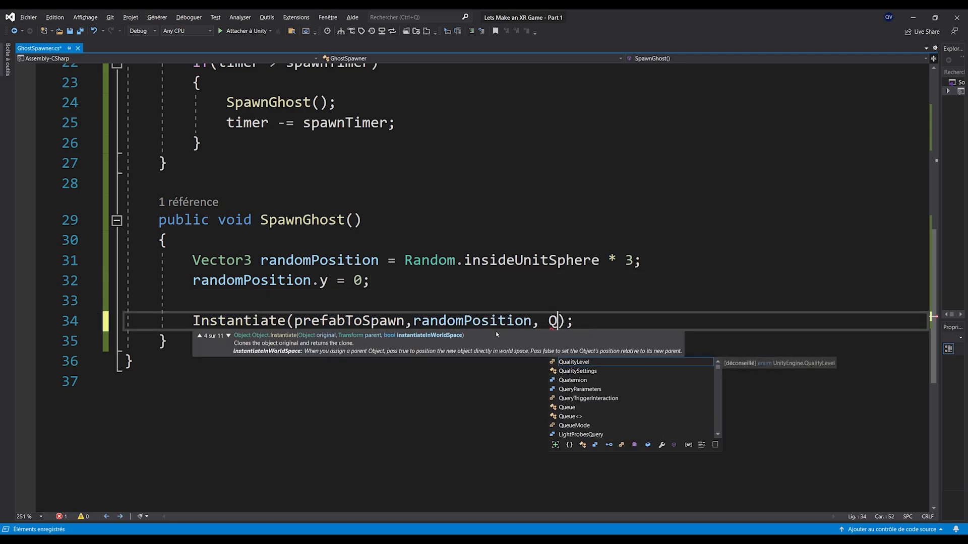
text(uaternion.ude)
key(BackSpace)
key(BackSpace)
key(BackSpace)
text(identity))
key(ctrl+s)
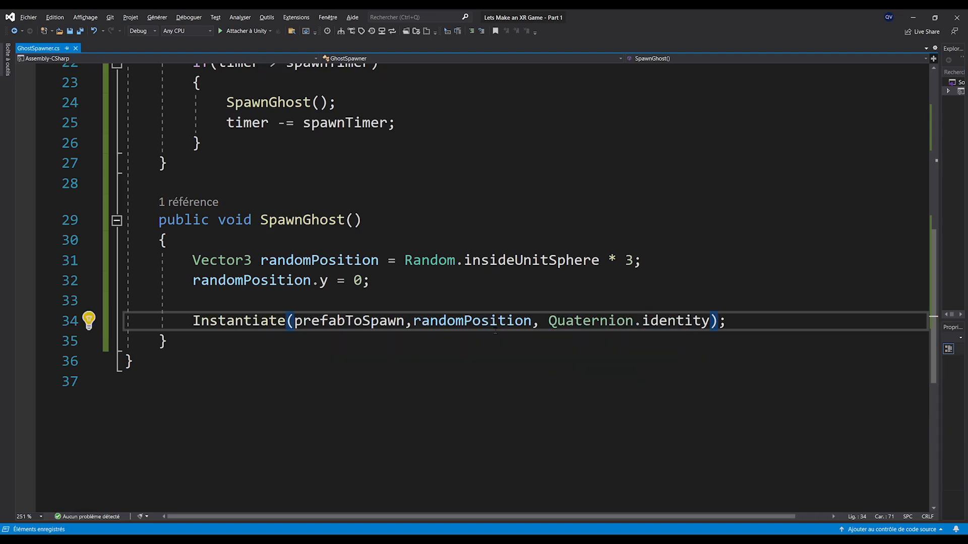
Step: Look over the complete GhostSpawner script and switch back to the Unity editor
scroll(485, 366, up, 1)
ctrl+scroll(442, 369, down, 5)
scroll(307, 336, down, 2)
scroll(262, 320, up, 2)
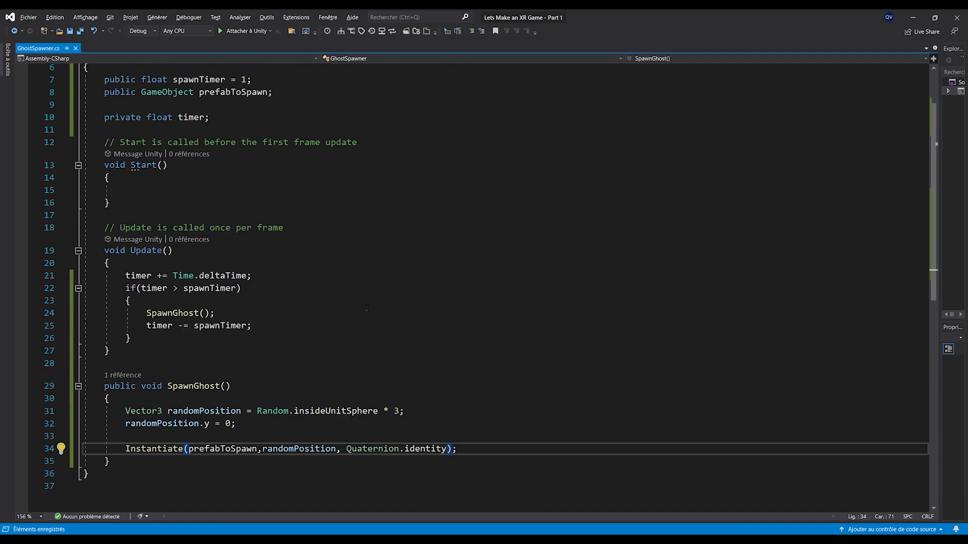
click(913, 17)
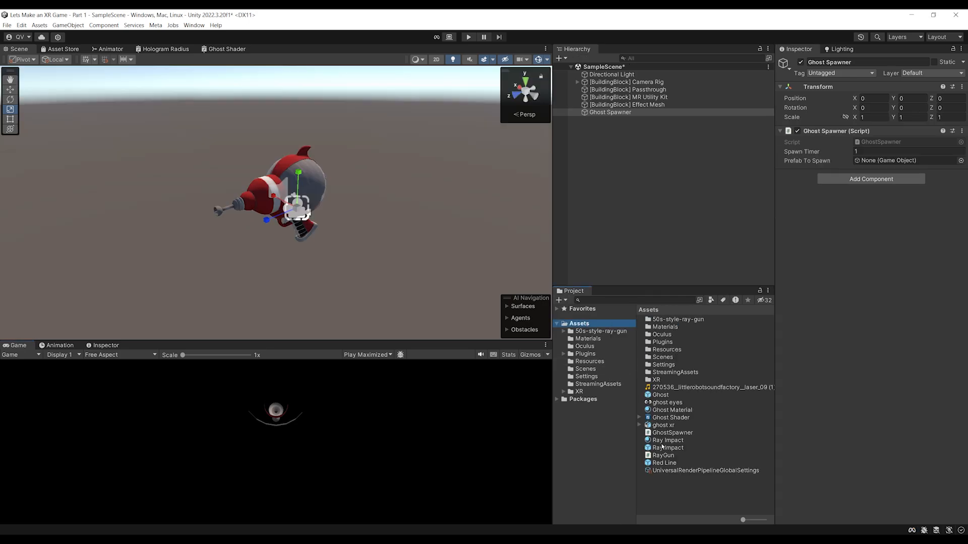
Step: Assign the Ghost prefab as the Prefab To Spawn of the Ghost Spawner script and save the scene
drag(661, 395, 791, 240)
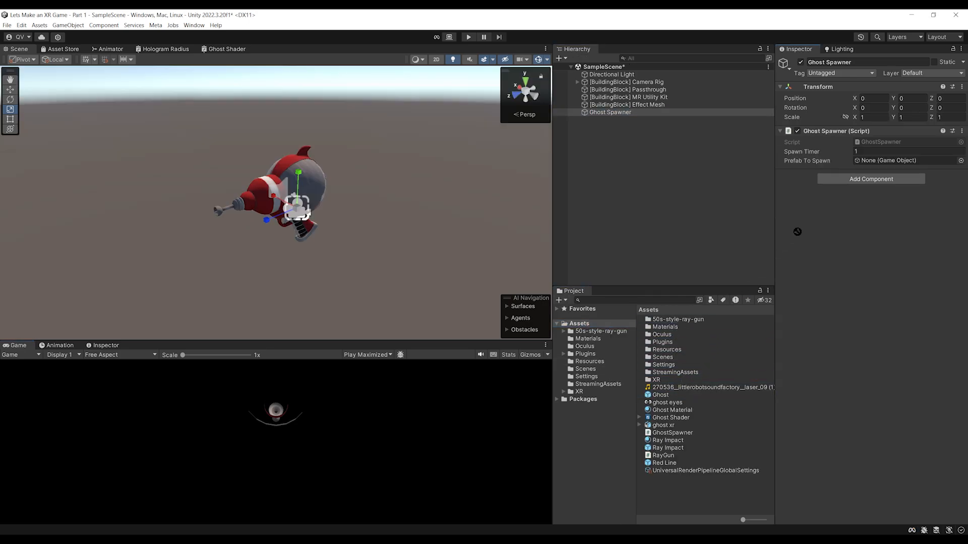
drag(872, 167, 873, 163)
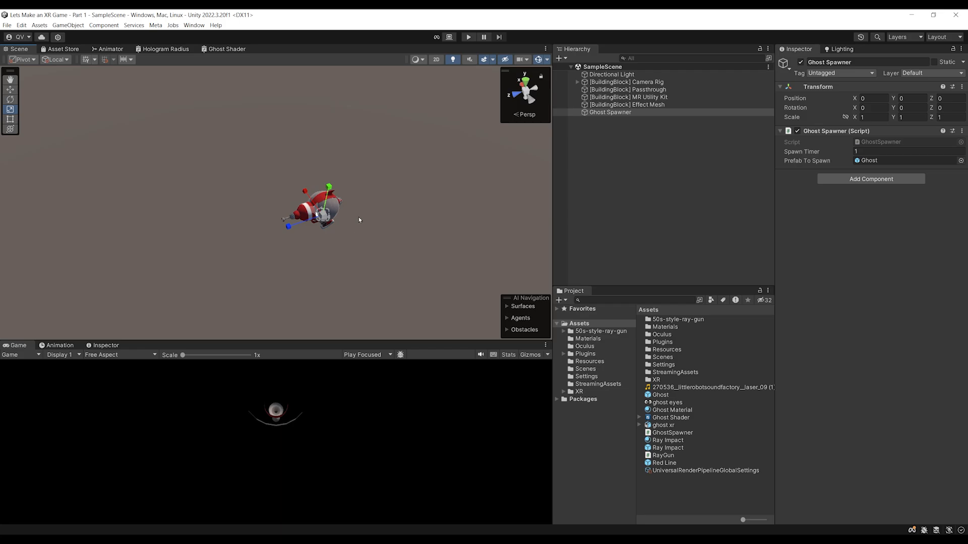
Step: Run the scene, examine from several angles where the ghosts spawn relative to the room's walls and furniture, and stop play mode
key(ctrl+p)
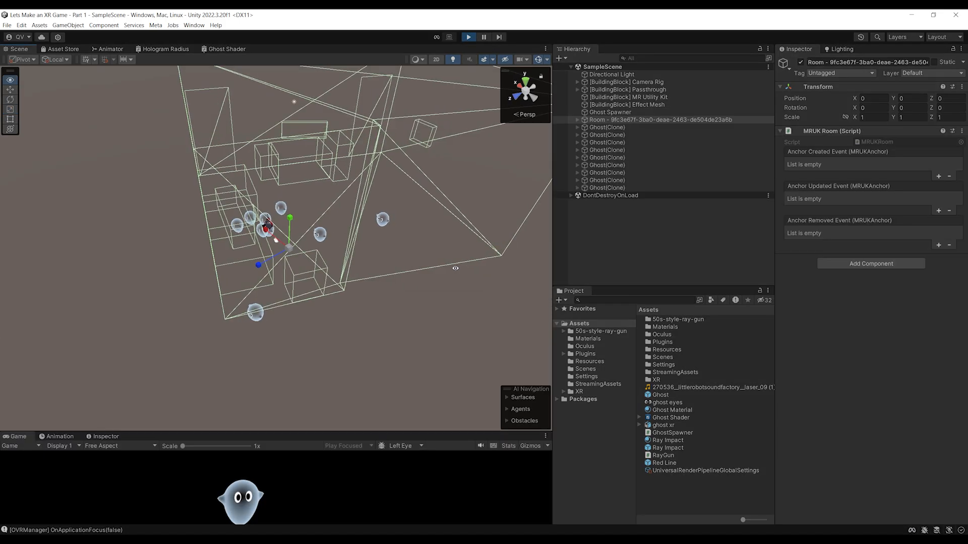
mouse_move(334, 320)
alt+mouse_down()
mouse_move(372, 342)
mouse_move(415, 330)
mouse_move(450, 298)
mouse_move(344, 339)
mouse_move(301, 340)
alt+mouse_up()
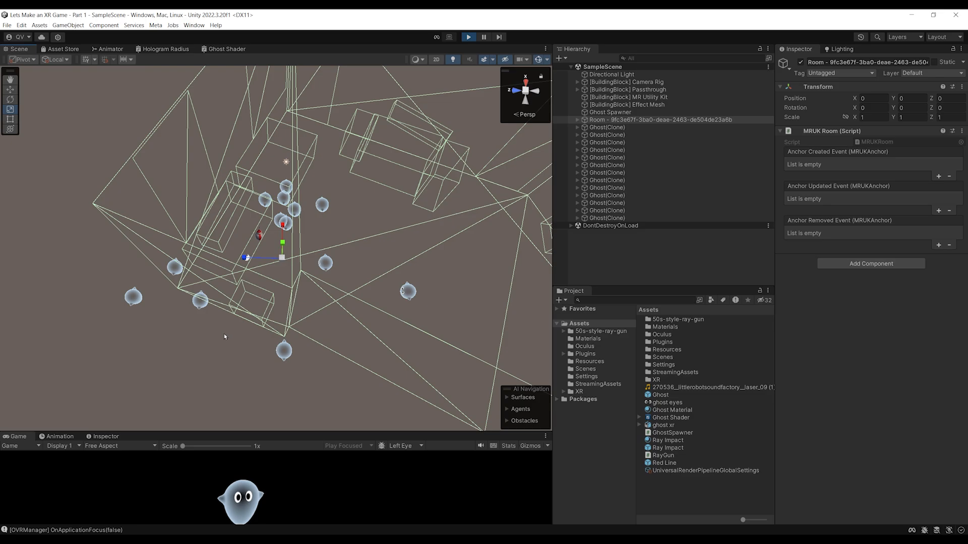
alt+drag(255, 303, 380, 238)
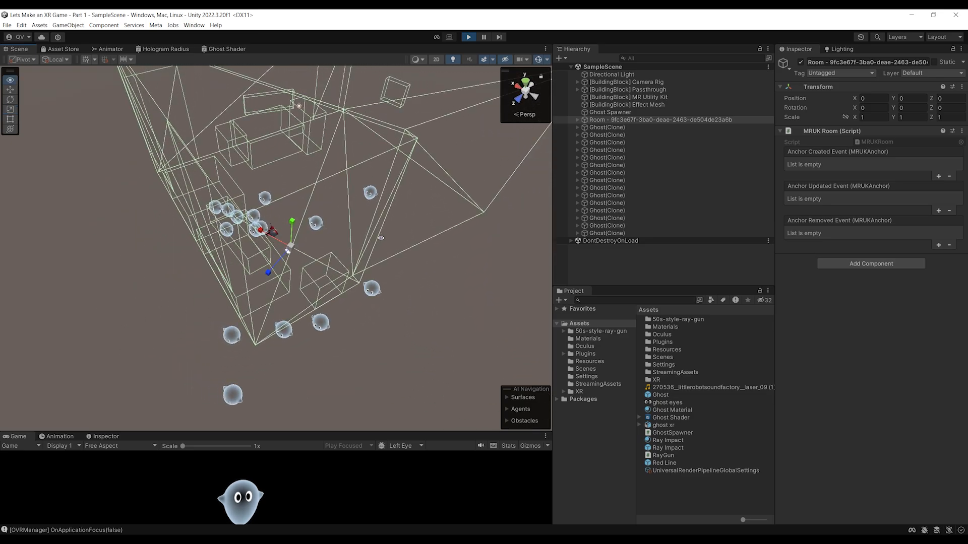
alt+drag(445, 259, 229, 289)
scroll(229, 290, up, 3)
middle_drag(229, 290, 319, 170)
scroll(319, 170, up, 4)
alt+drag(319, 170, 300, 226)
scroll(301, 226, down, 4)
alt+drag(393, 187, 282, 403)
scroll(236, 195, up, 4)
middle_drag(236, 194, 337, 292)
scroll(337, 292, up, 2)
scroll(230, 279, down, 2)
scroll(229, 278, down, 3)
alt+drag(229, 279, 284, 127)
middle_drag(345, 225, 291, 215)
scroll(378, 348, up, 3)
scroll(330, 326, up, 4)
scroll(290, 215, down, 8)
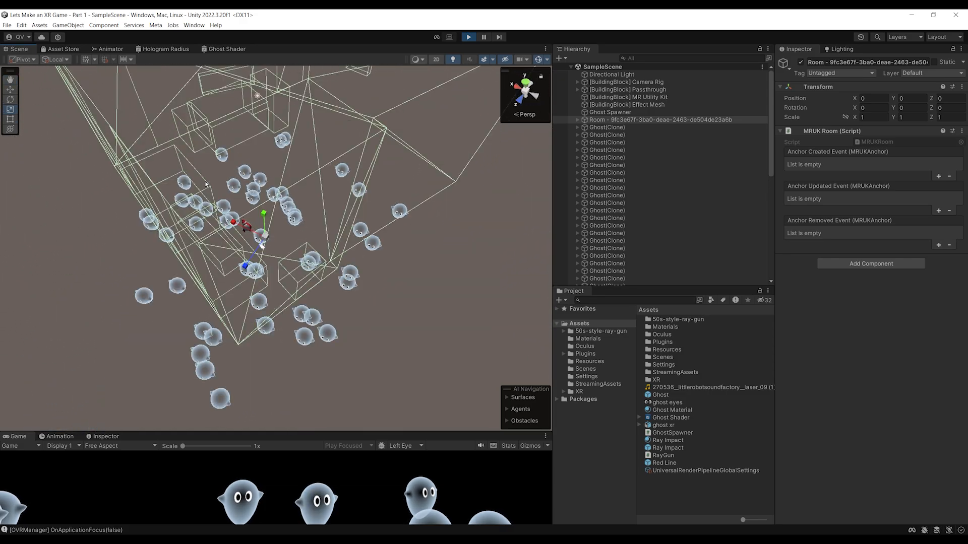
scroll(206, 192, down, 4)
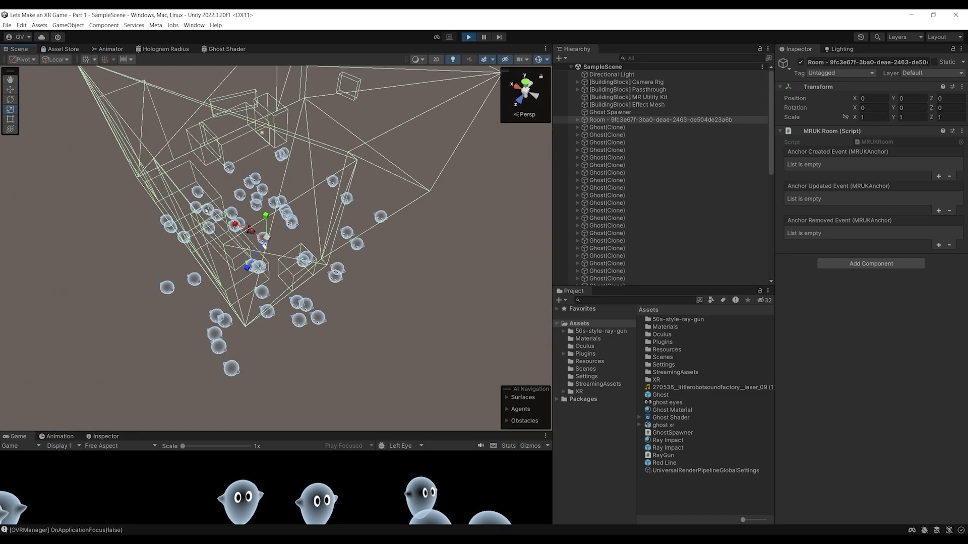
alt+drag(224, 222, 314, 318)
key(ctrl+p)
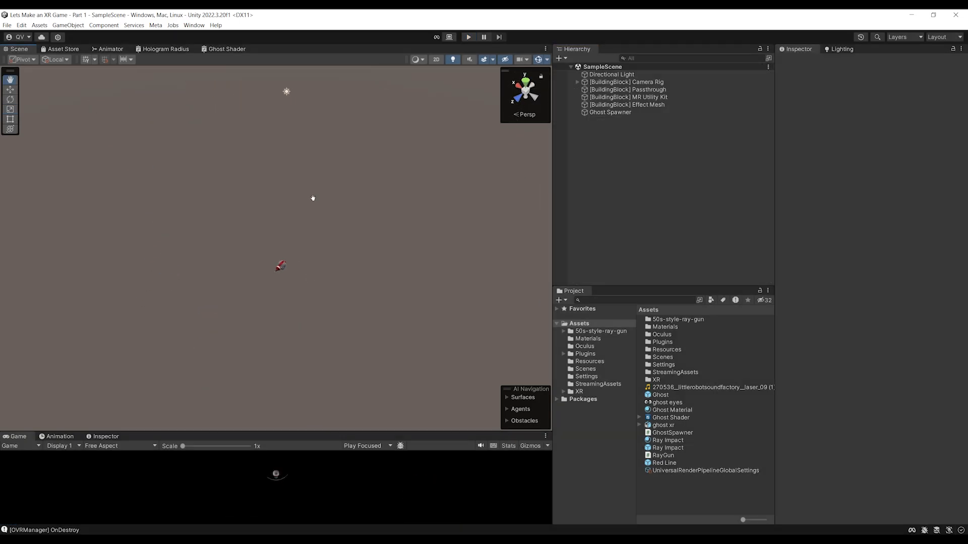
Step: Create an empty GameObject in the scene and add the Find Spawn Positions component to it
click(609, 112)
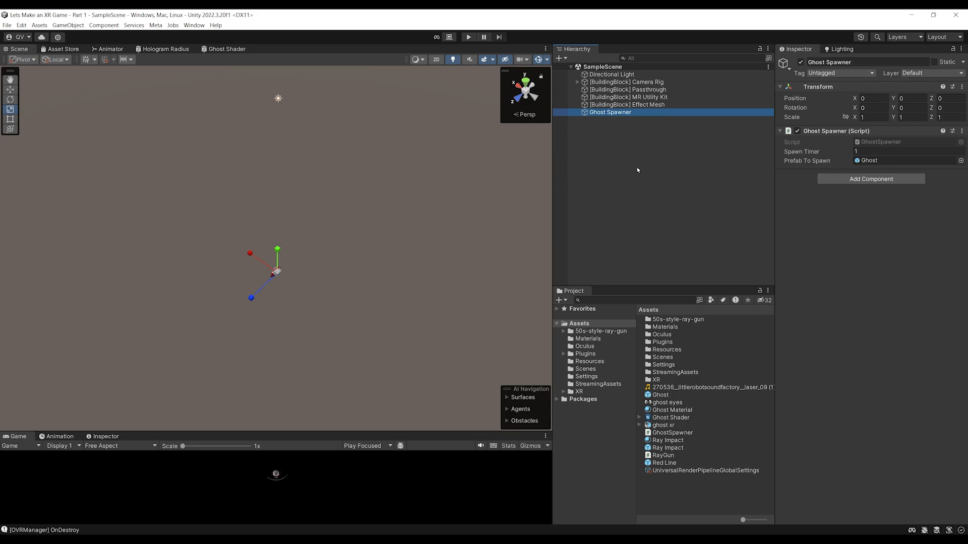
click(578, 164)
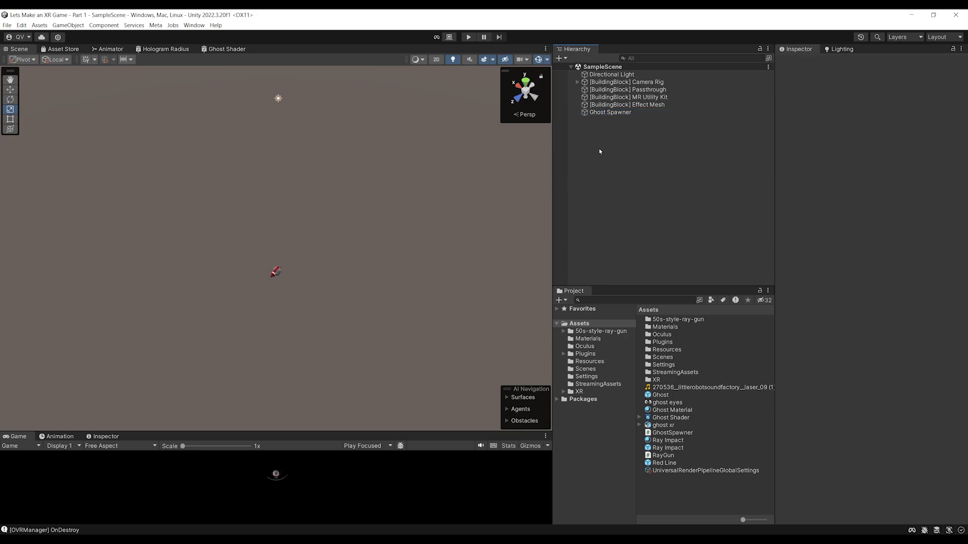
right_click(593, 133)
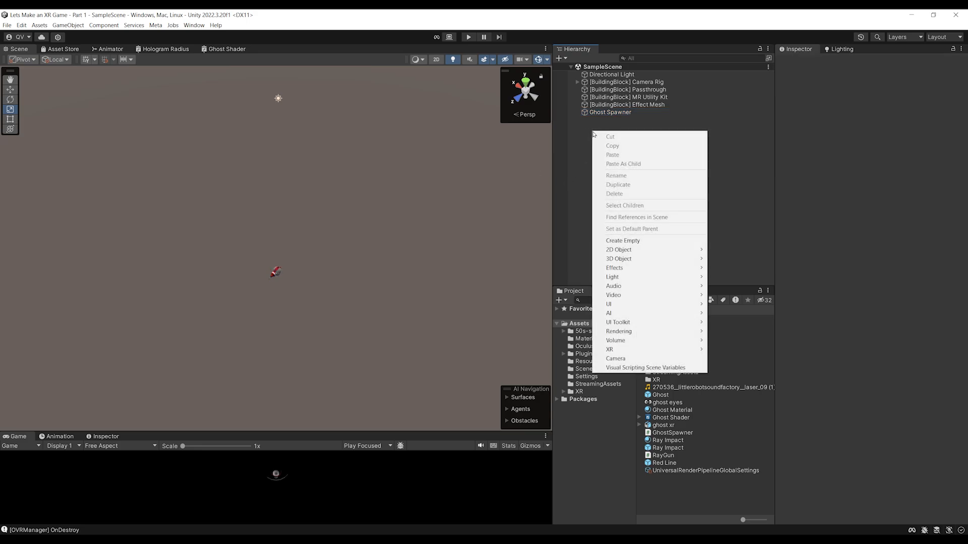
click(622, 240)
click(609, 136)
click(607, 120)
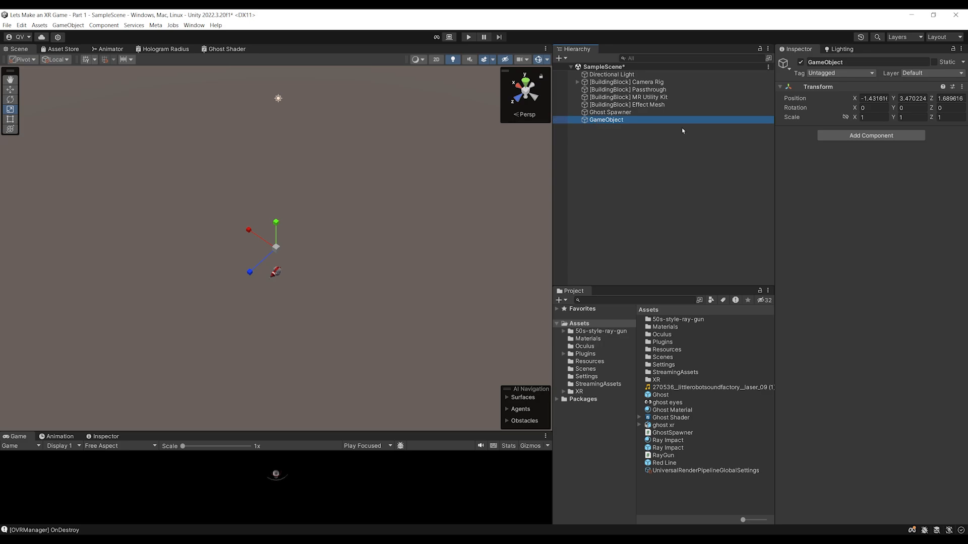
click(871, 136)
text(FindSp)
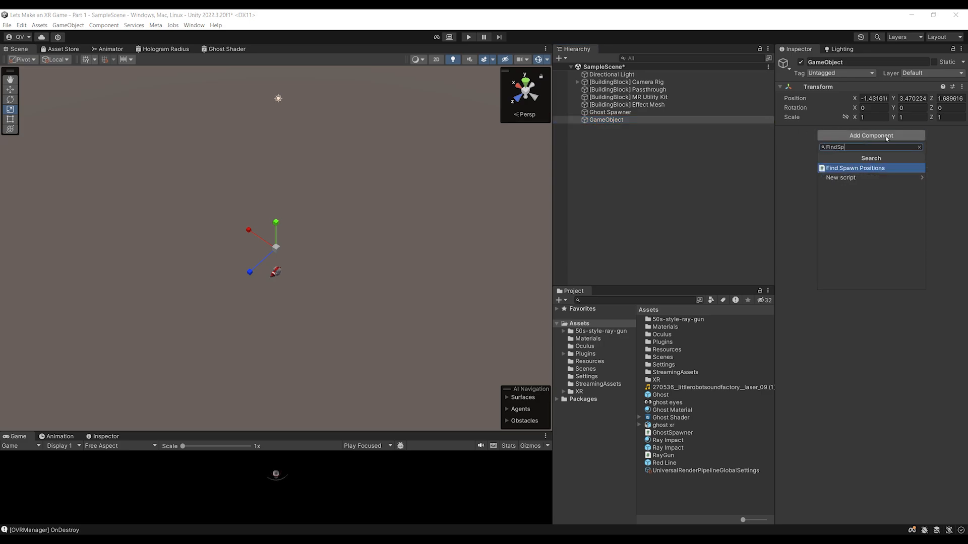
key(Return)
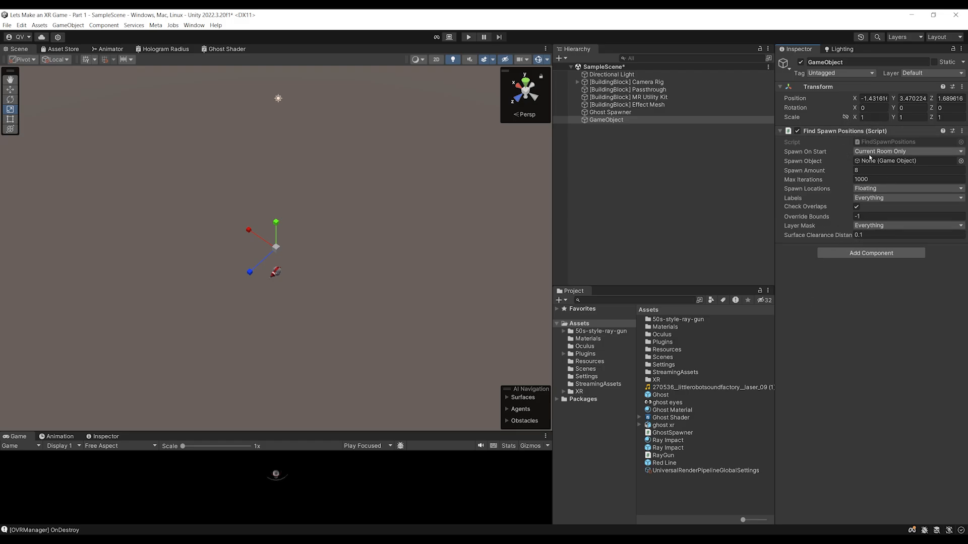
Step: Review the Spawn Locations and Labels options and the Check Overlaps description of the Find Spawn Positions component
click(880, 191)
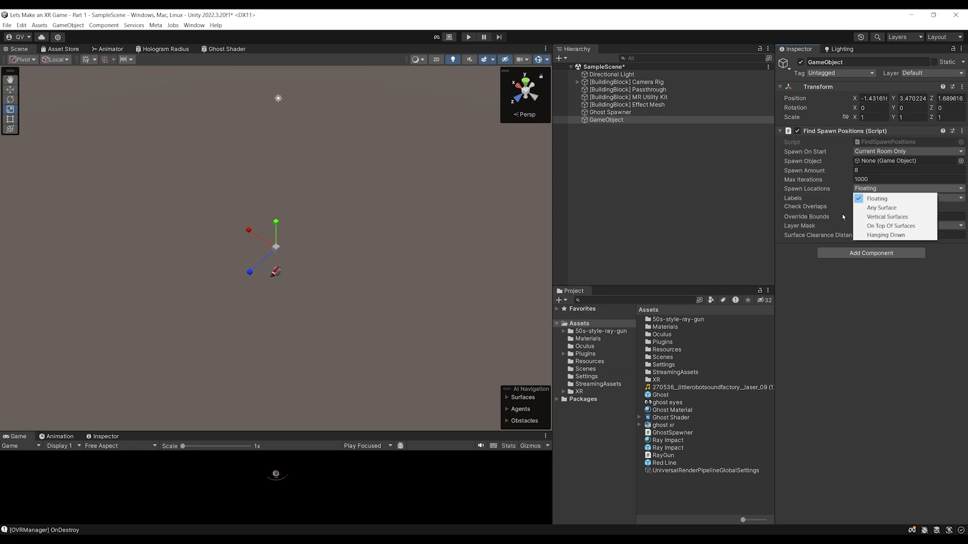
click(907, 337)
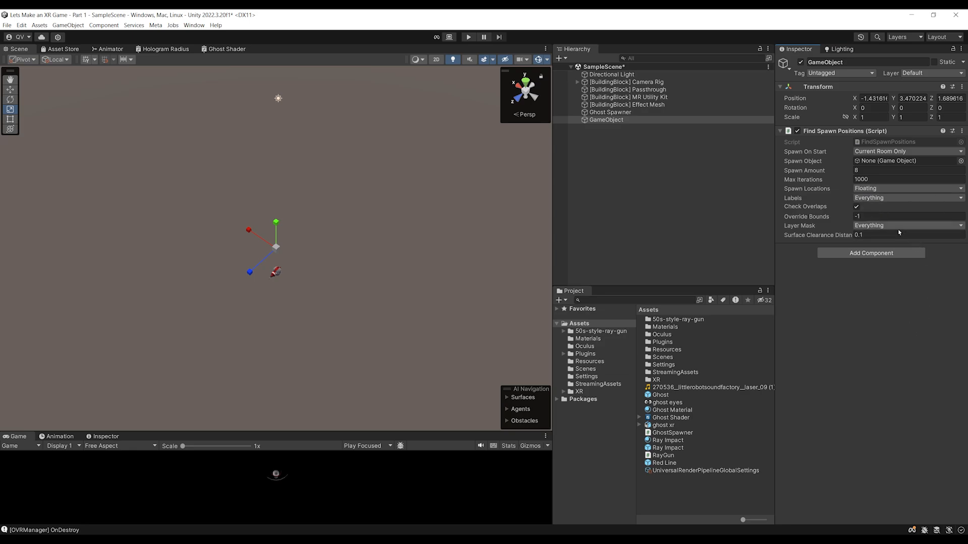
click(900, 198)
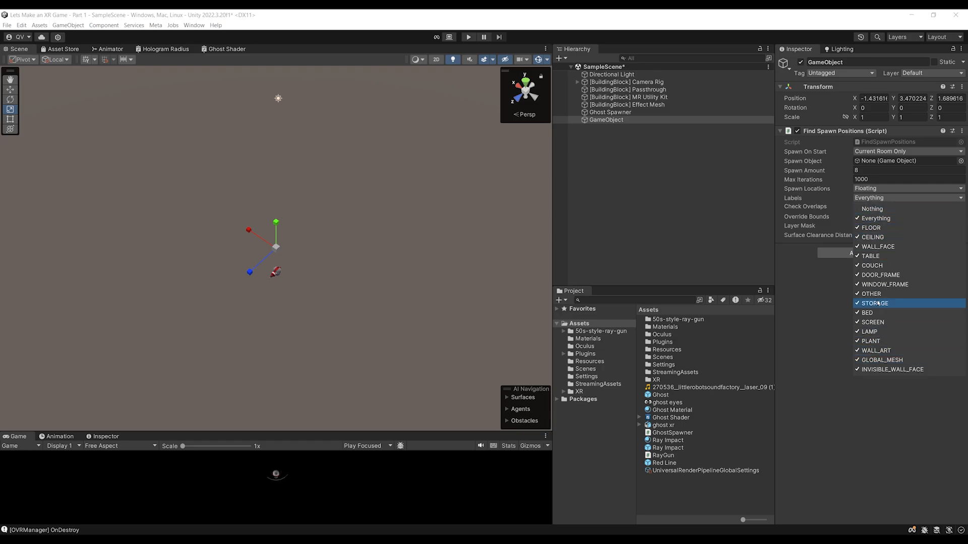
click(825, 308)
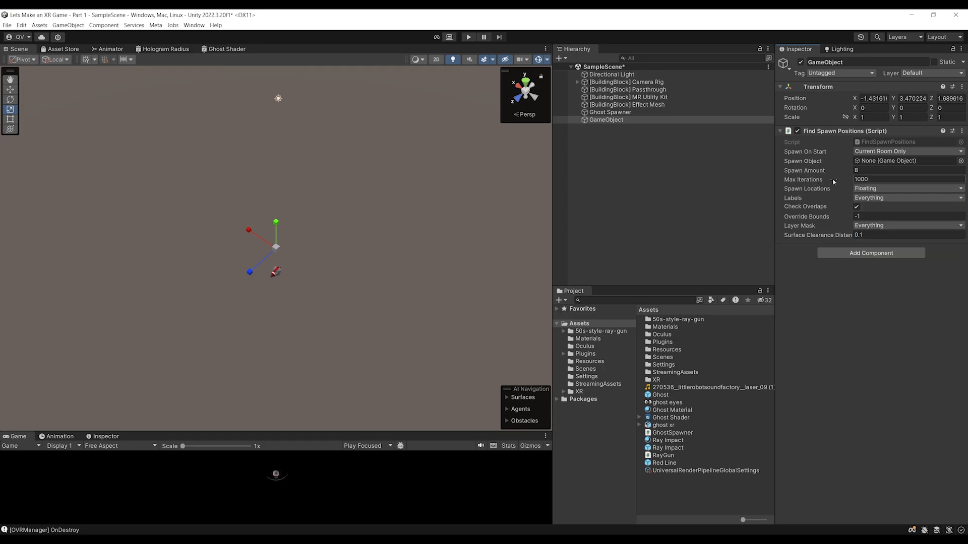
mouse_move(826, 209)
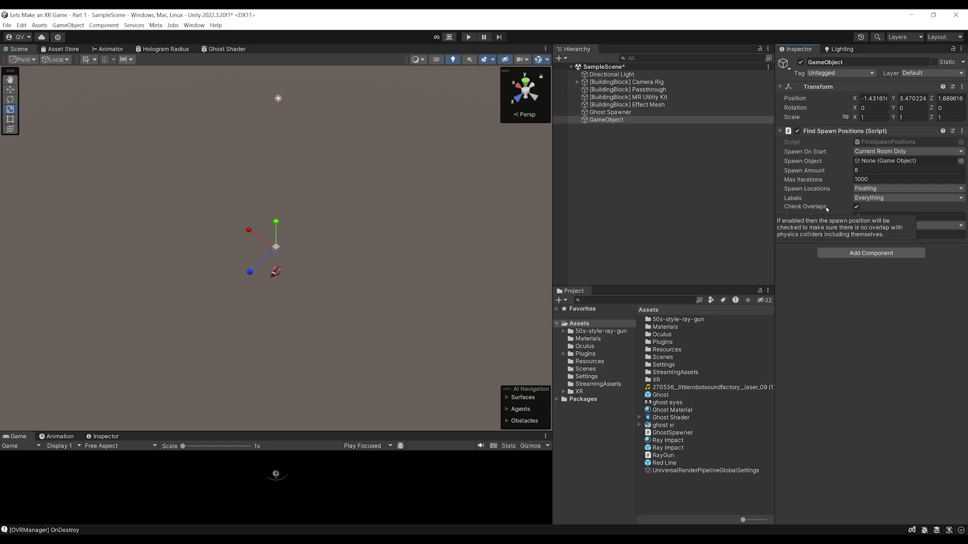
Step: Open the FindSpawnPositions script, read how it generates spawn positions in a room, and return to the Unity editor
double_click(865, 144)
scroll(484, 282, down, 5)
scroll(484, 282, down, 12)
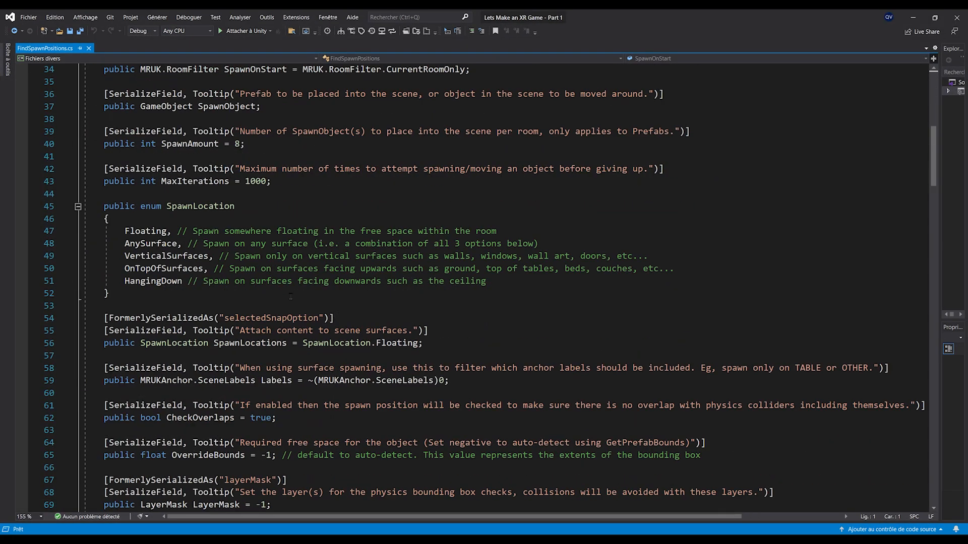
scroll(340, 274, down, 10)
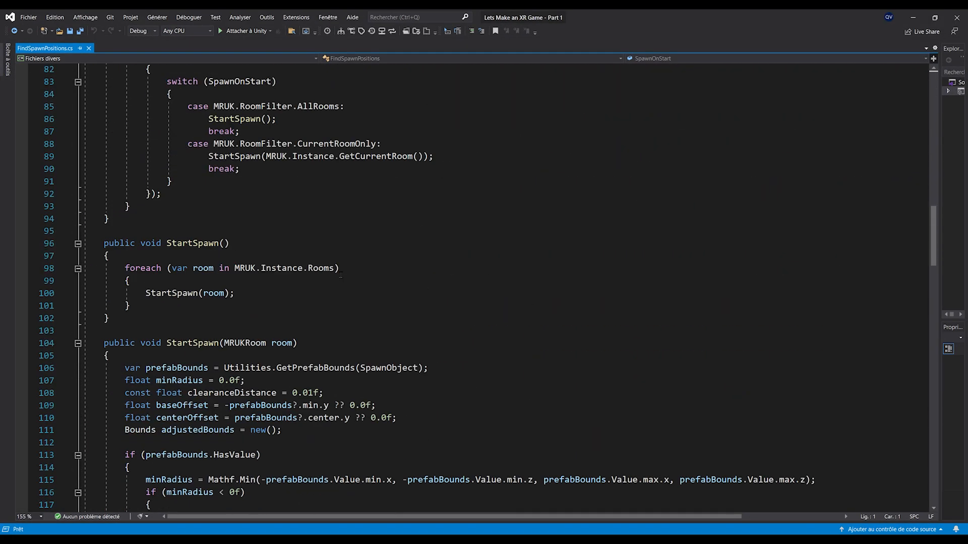
scroll(341, 275, down, 3)
scroll(357, 273, down, 8)
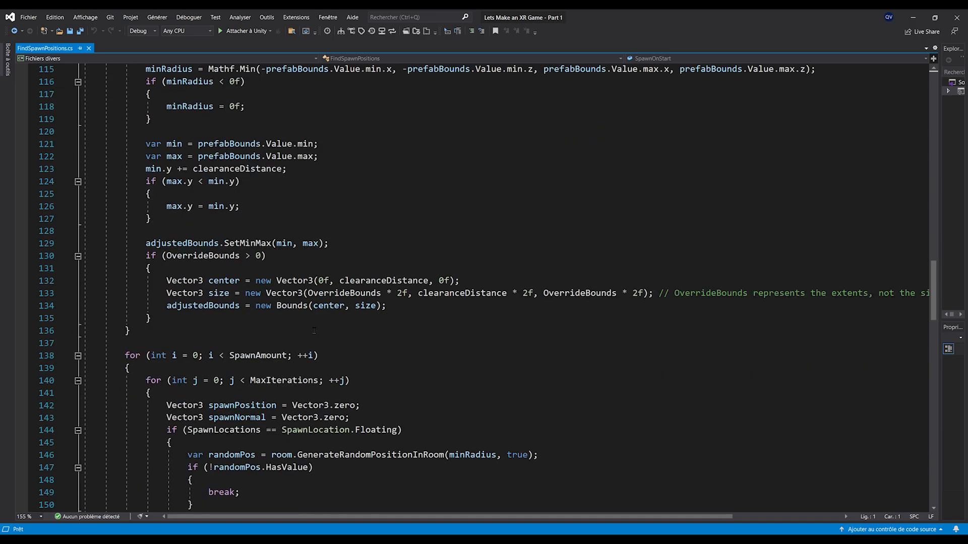
scroll(314, 333, down, 3)
scroll(518, 288, up, 3)
click(913, 17)
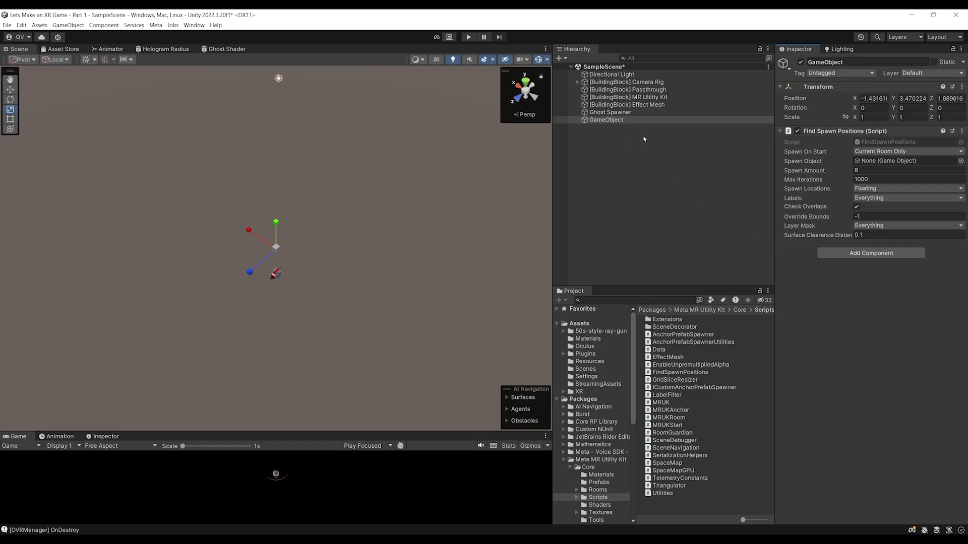
Step: Delete the empty GameObject that carries the Find Spawn Positions component
click(602, 121)
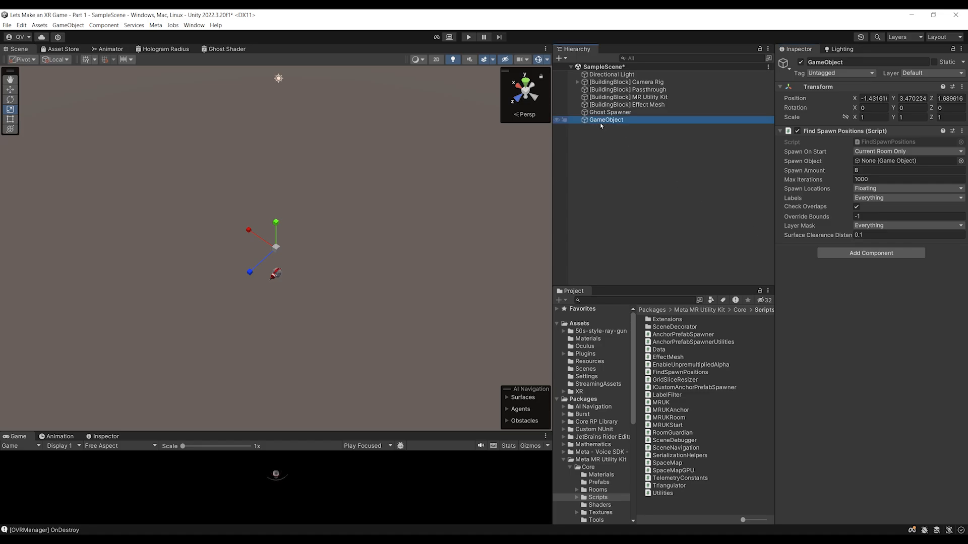
key(Delete)
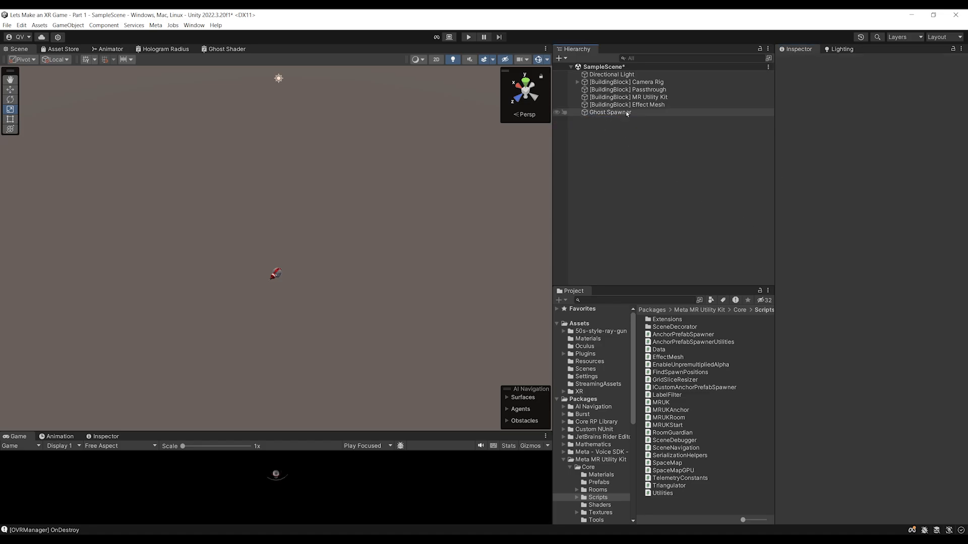
Step: Open the GhostSpawner script from the Ghost Spawner object and go to its SpawnGhost method
click(627, 112)
click(884, 143)
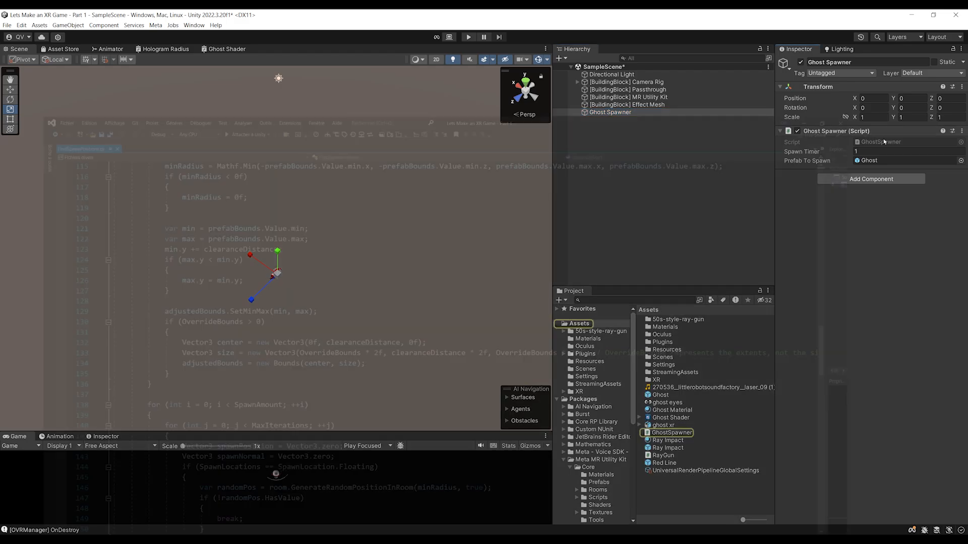
double_click(883, 141)
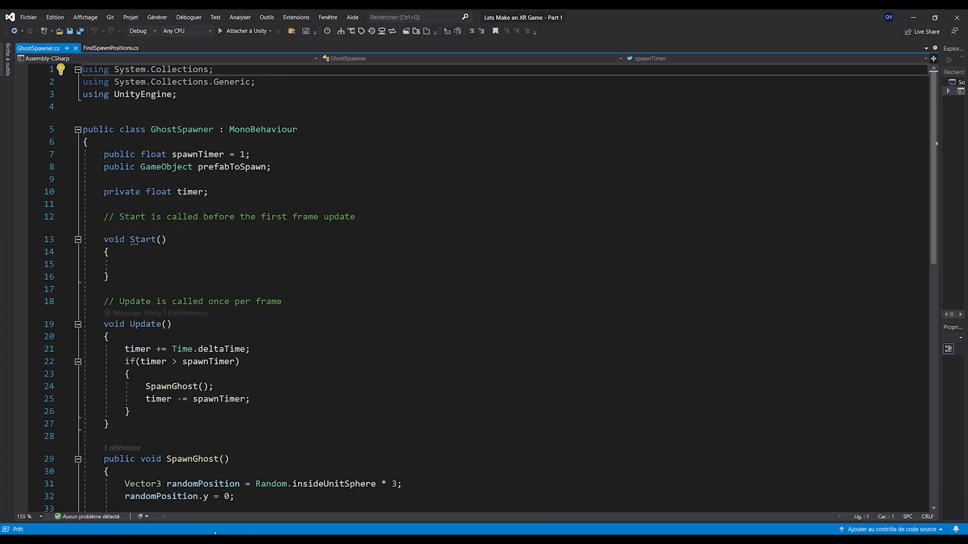
scroll(128, 407, down, 4)
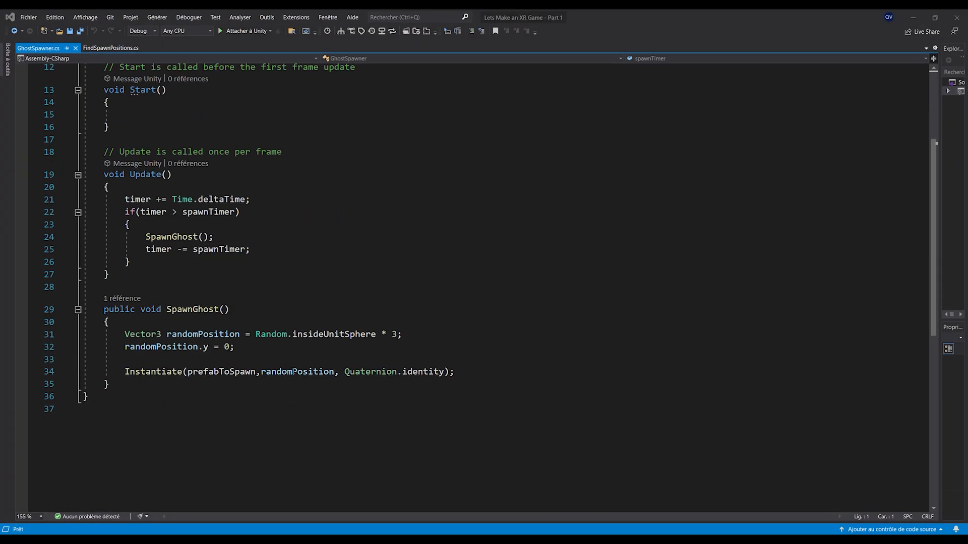
Step: Insert two empty lines at the start of SpawnGhost, save the script, and enter the type MRUKRoom on the first one
click(318, 322)
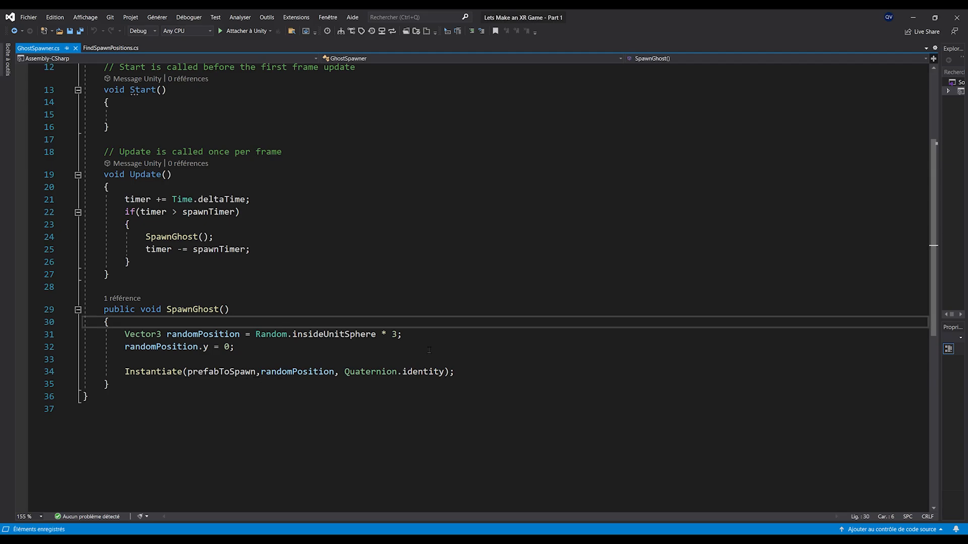
key(Return)
key(Return)
key(Up)
key(ctrl+s)
ctrl+scroll(217, 386, up, 3)
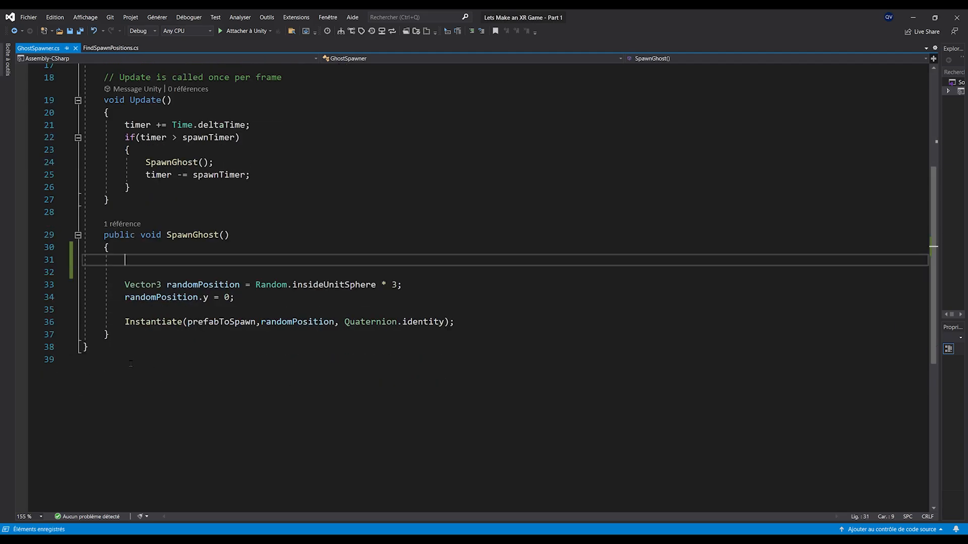
text(M)
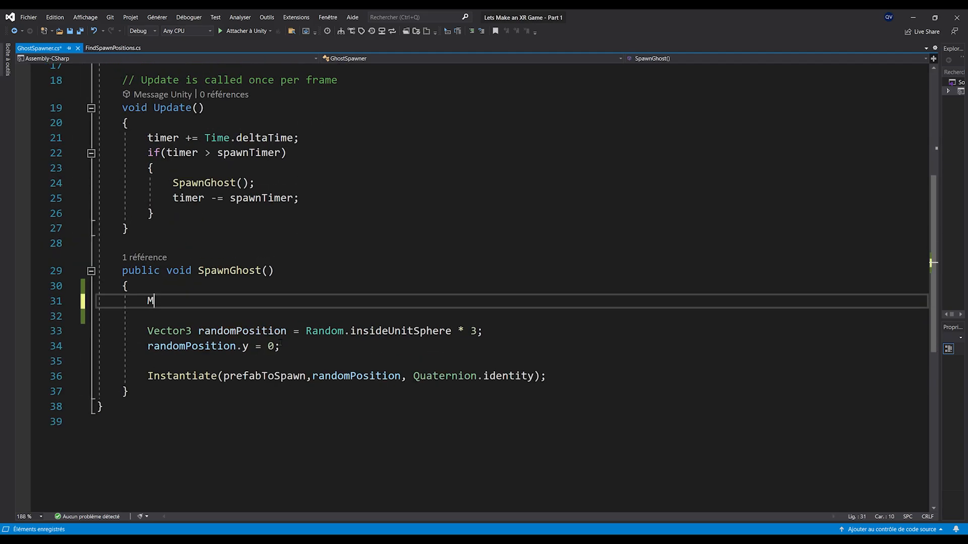
text(RUKRoom)
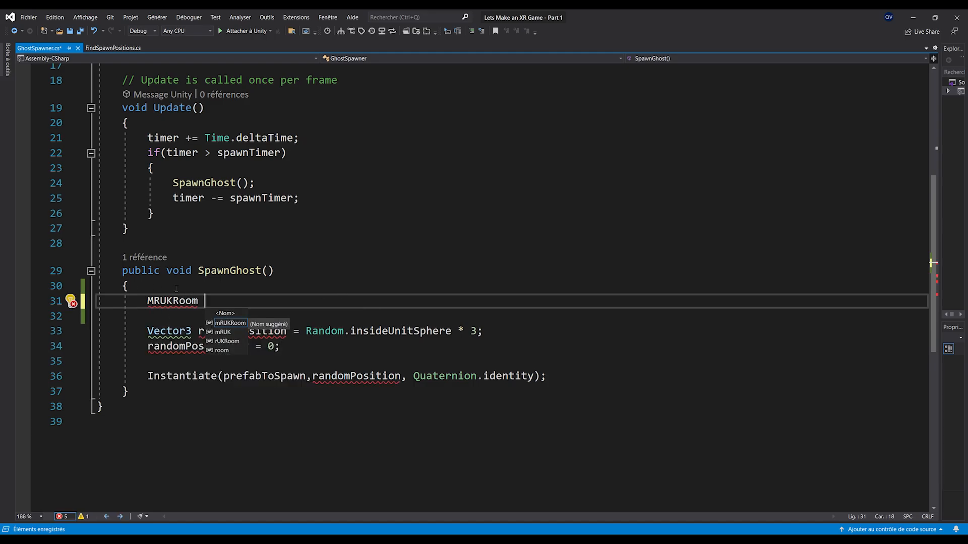
Step: Add the directive using Meta.XR.MRUtilityKit; below the existing using lines of the GhostSpawner script
mouse_move(170, 301)
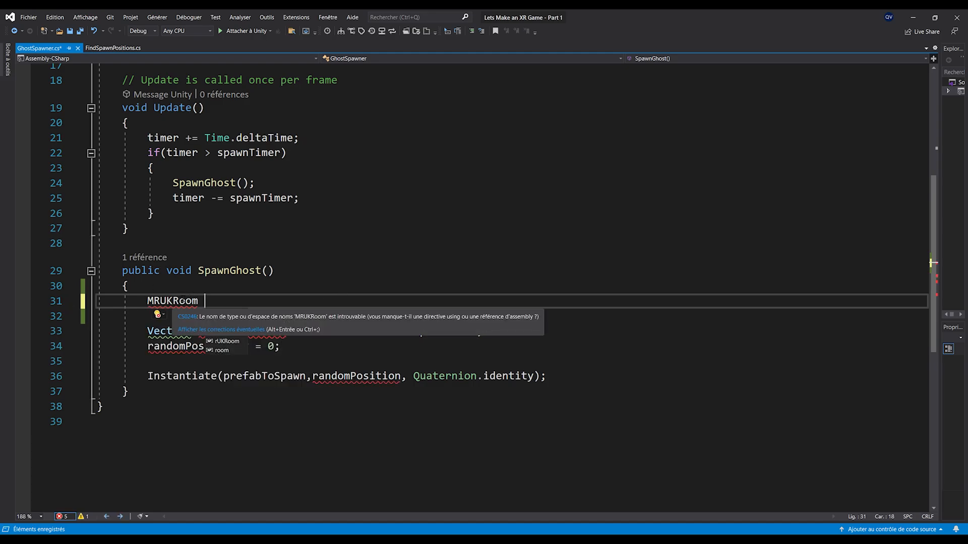
click(158, 315)
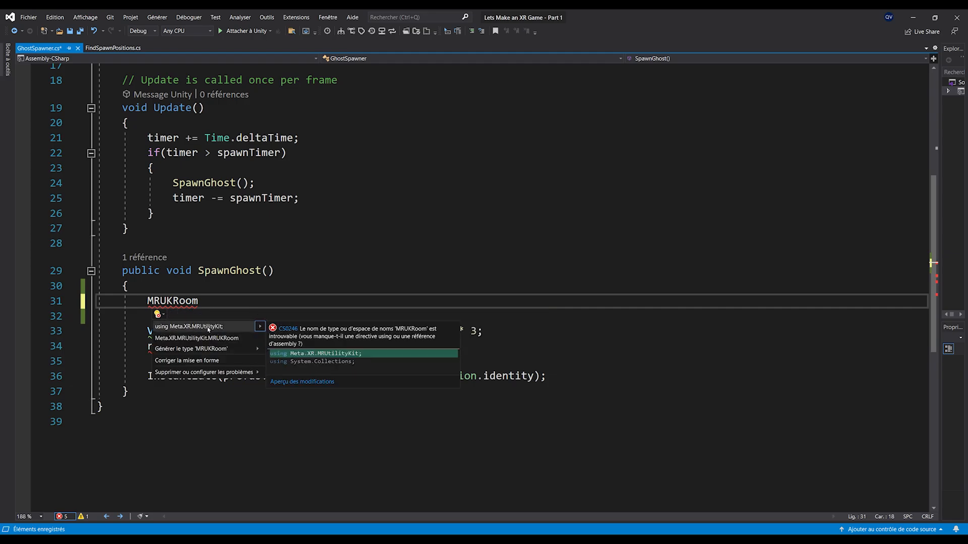
scroll(227, 295, up, 6)
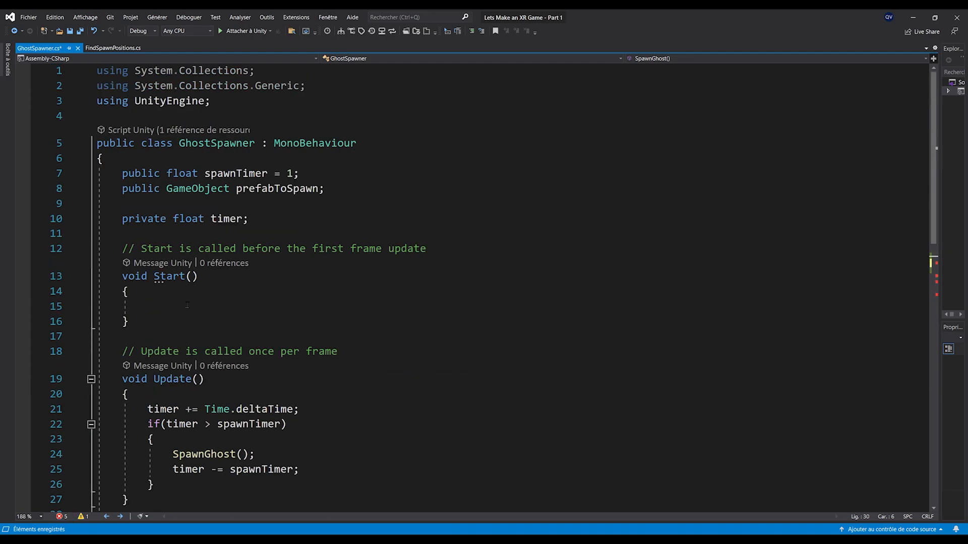
click(245, 101)
key(Return)
text(using )
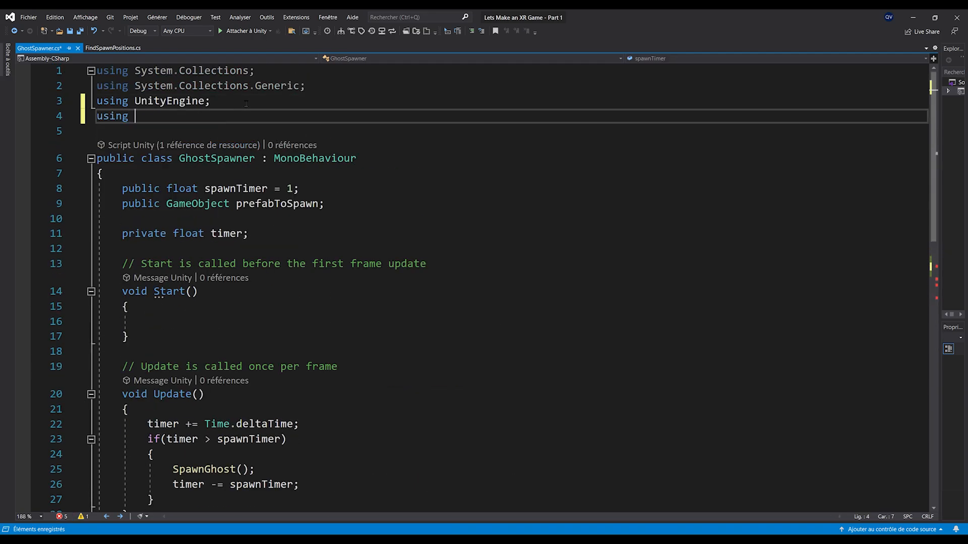
text(Meta.XR.)
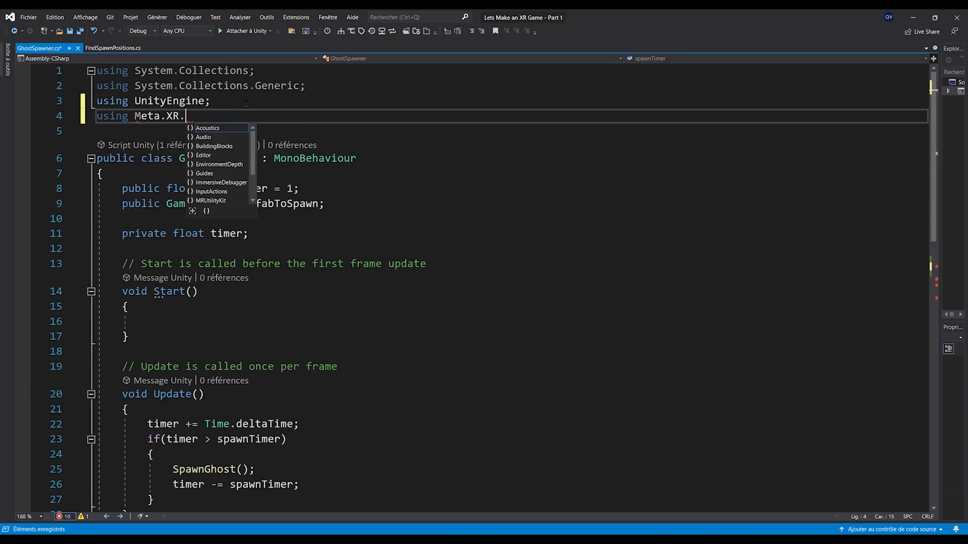
text(MRUtilityKit;)
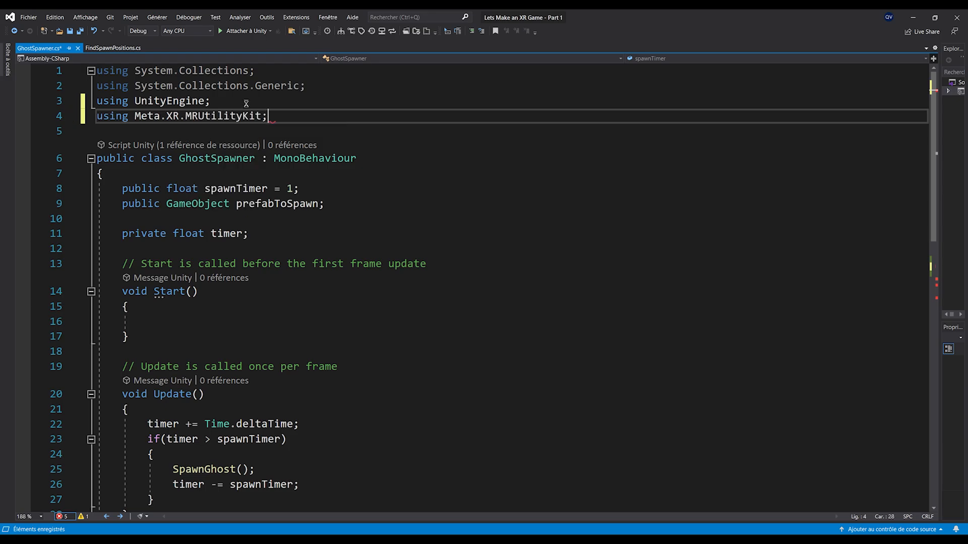
Step: Complete the MRUKRoom line in SpawnGhost as MRUKRoom room = MRUK.Instance.GetCurrentRoom(); and save the script
scroll(237, 131, down, 6)
click(242, 271)
text(room = MRUK.Instance)
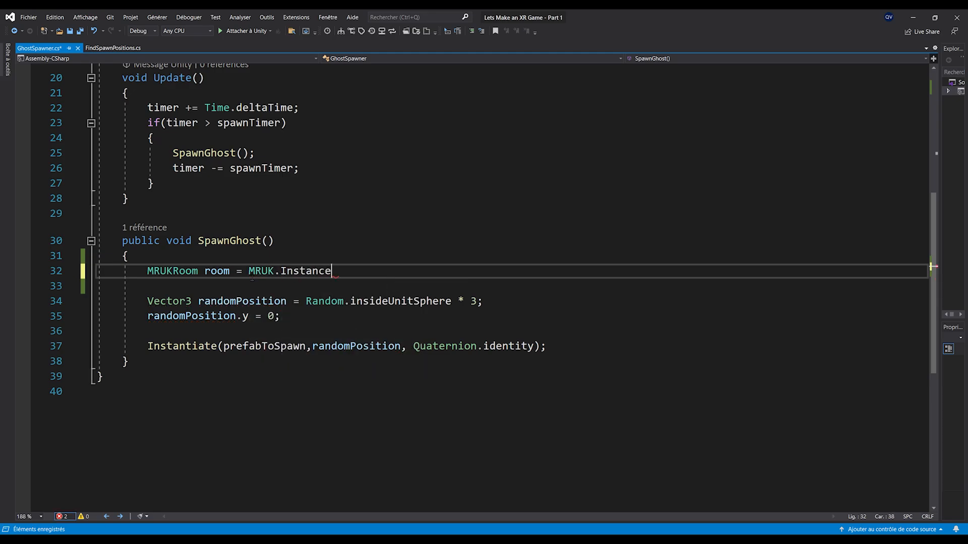
text(.Getc)
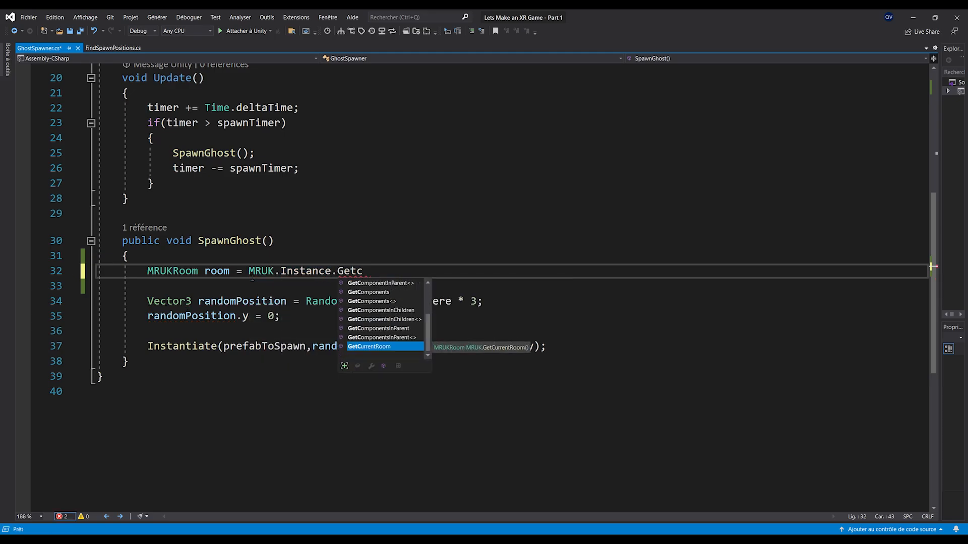
key(Tab)
text(();)
key(ctrl+s)
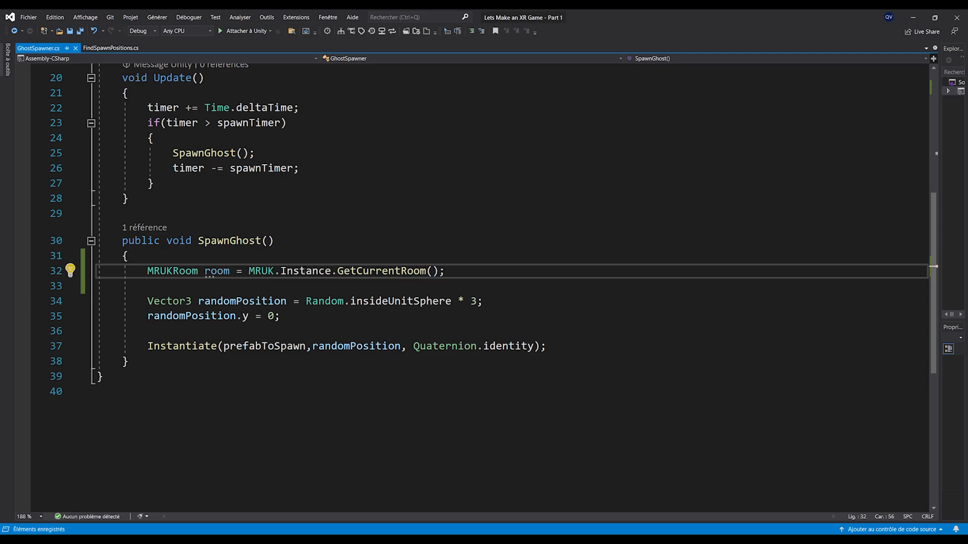
double_click(381, 272)
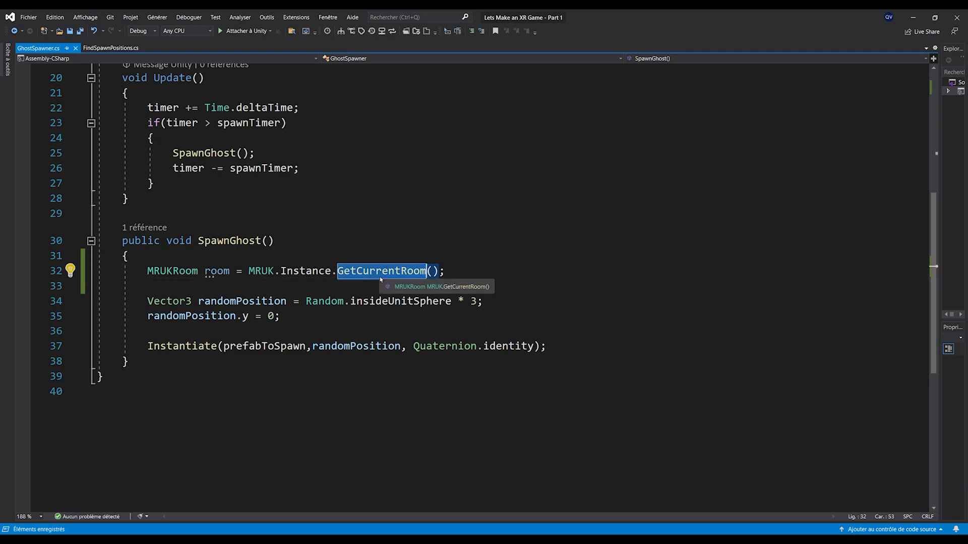
double_click(213, 272)
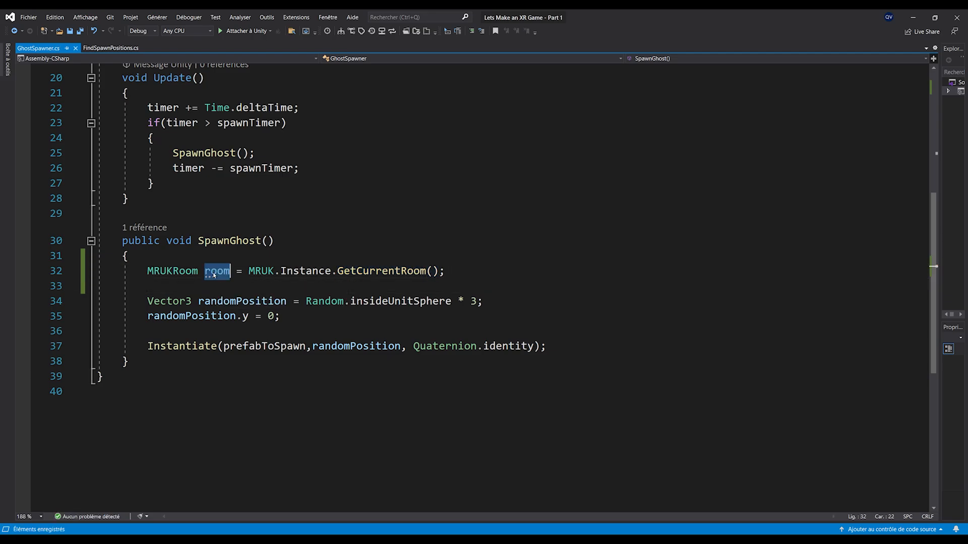
click(214, 276)
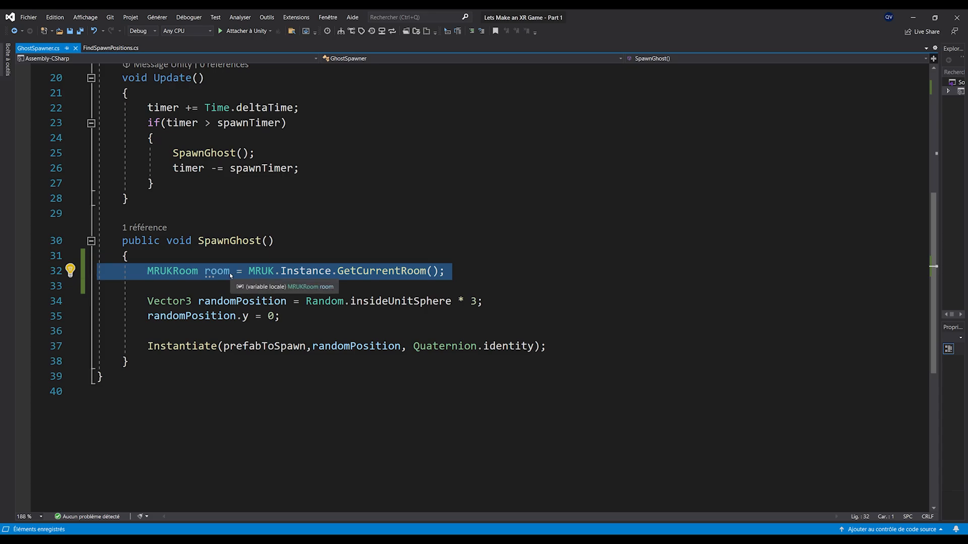
Step: Begin the Update method with the condition if(!MRUK.Instance), keeping an empty line before the timer code
scroll(230, 275, up, 2)
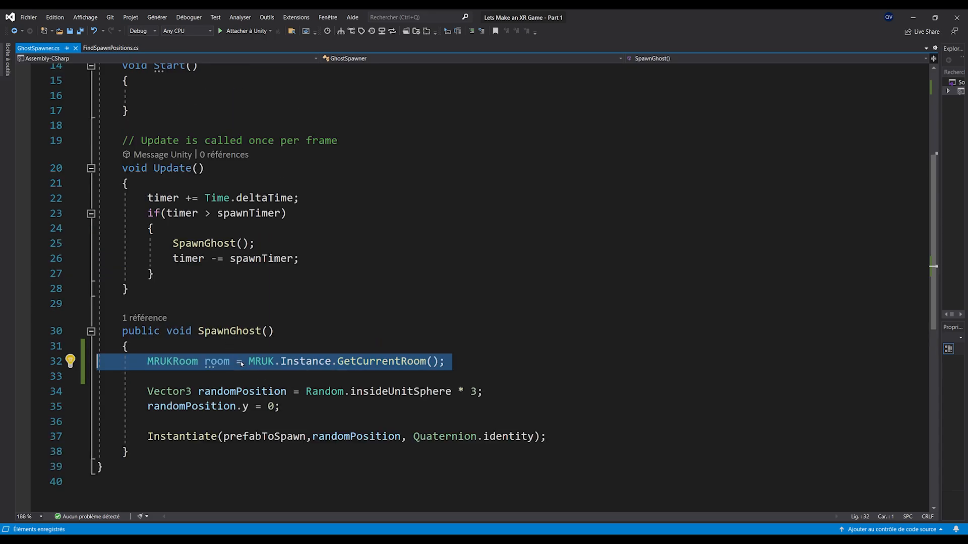
scroll(239, 363, up, 1)
click(483, 227)
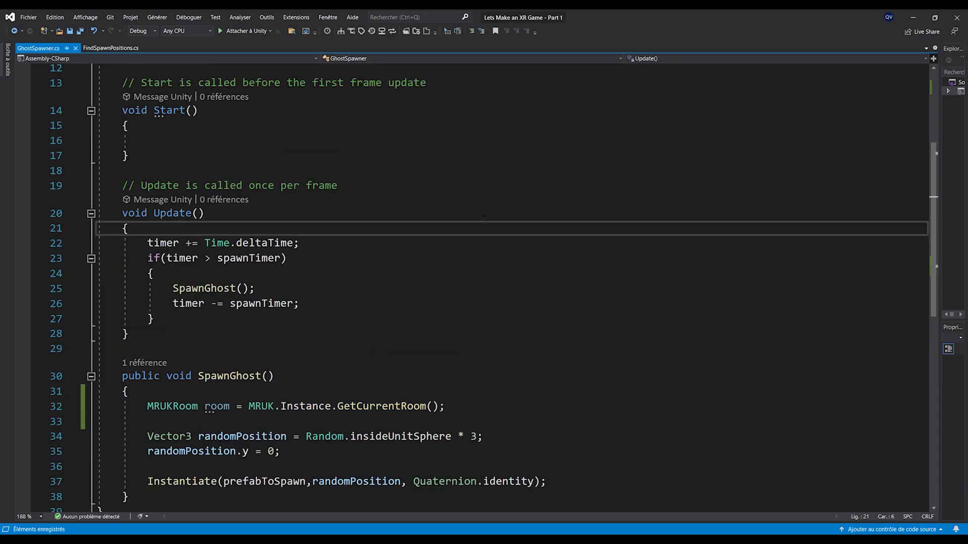
key(Return)
key(Return)
key(Up)
text(if()
text(MRUK)
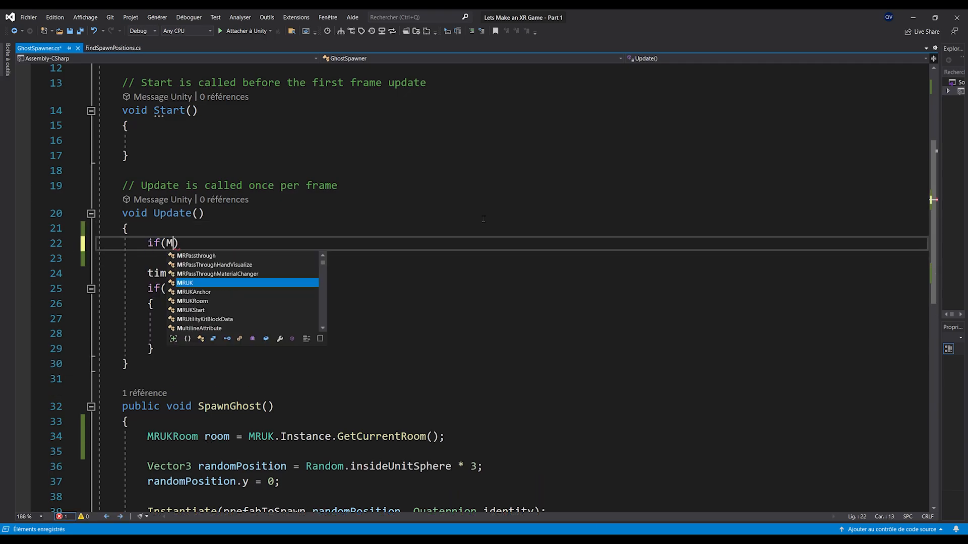
text(.Instance)
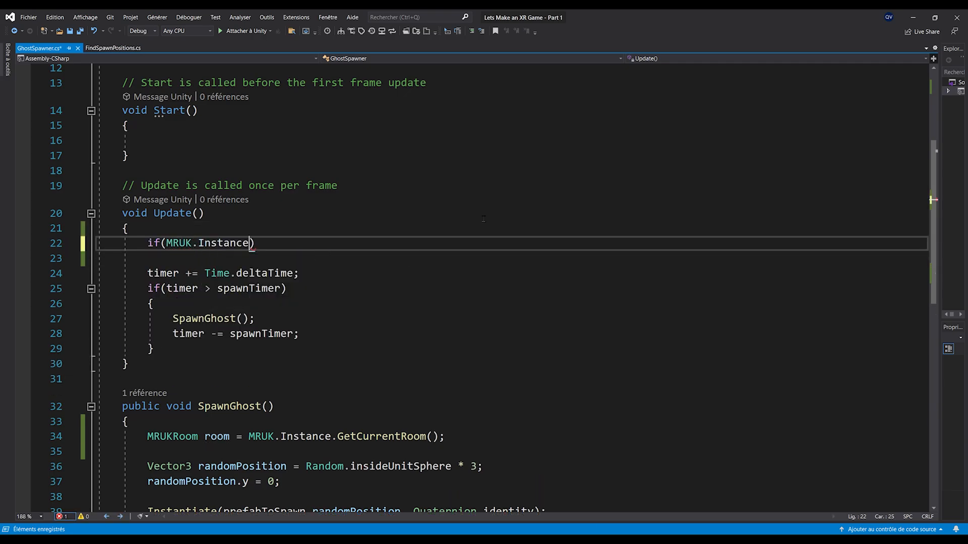
click(161, 243)
key(Right)
text(!)
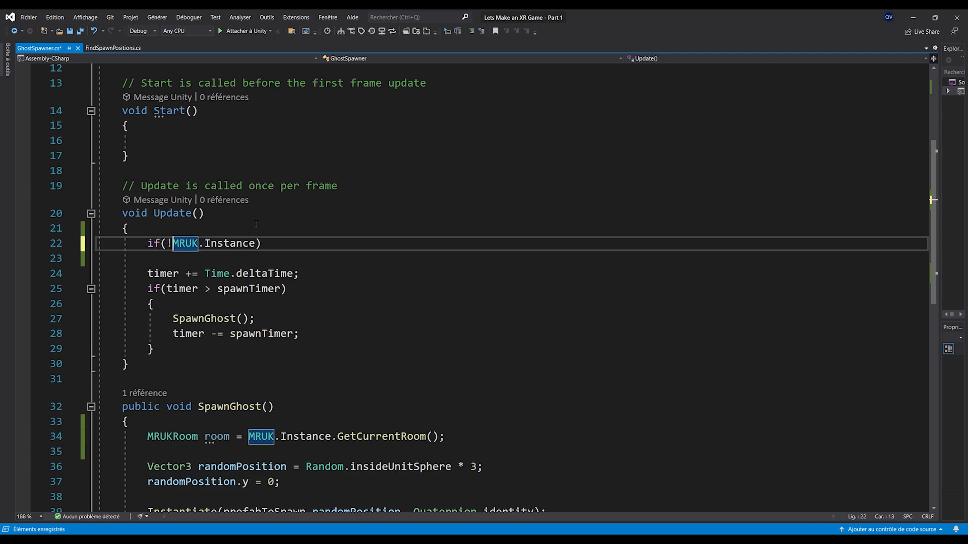
Step: Extend the new if condition in Update with && MRUK.Instance.IsInitialized
click(254, 246)
text(&& )
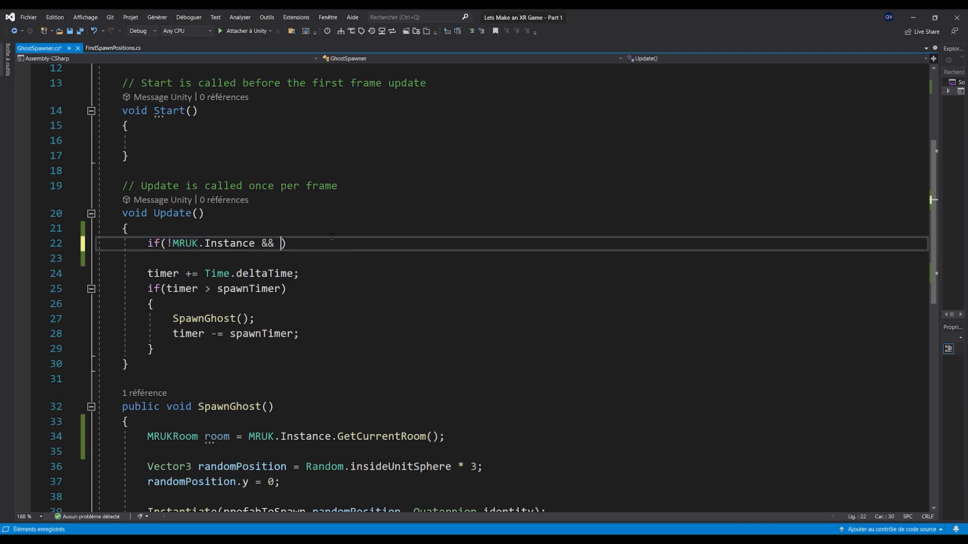
text(MRUK.Instance)
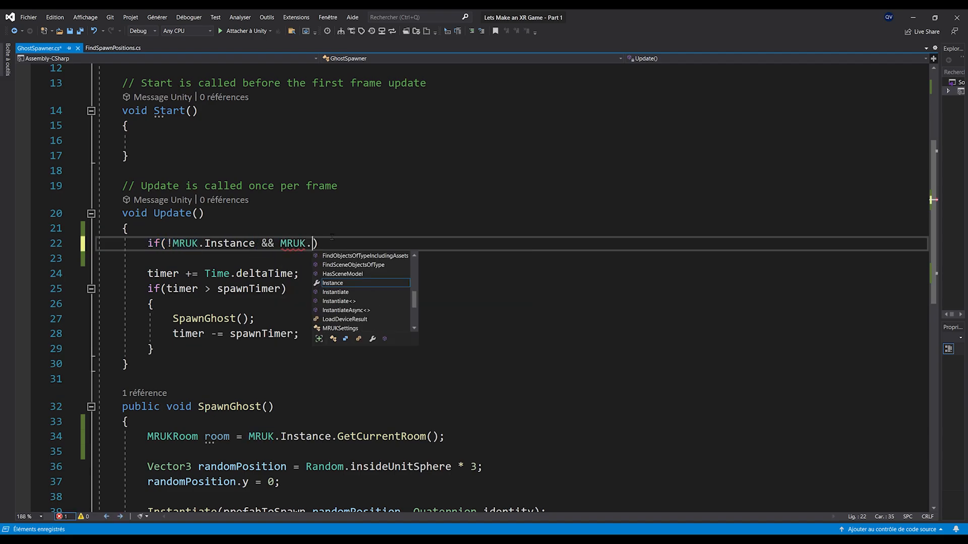
text(.iniu)
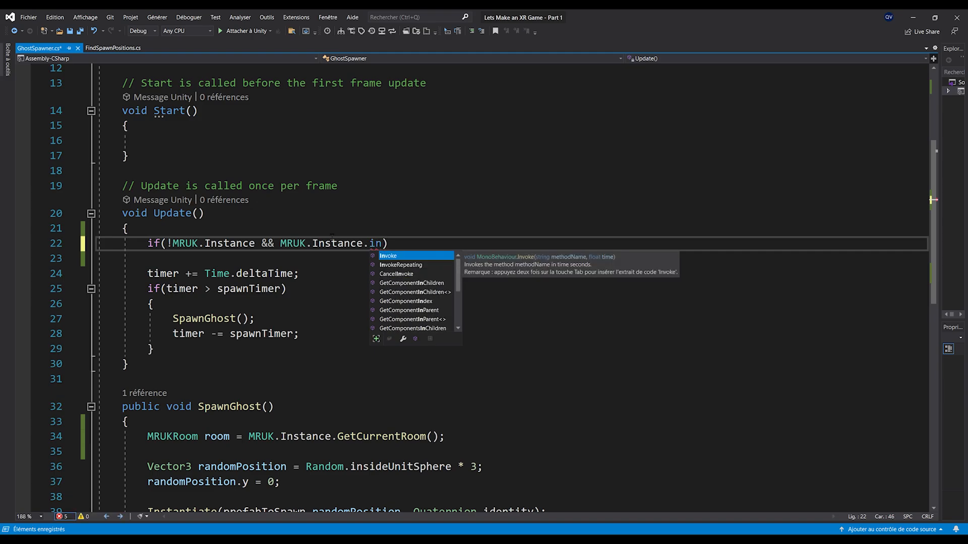
key(BackSpace)
key(BackSpace)
text(i)
key(Tab)
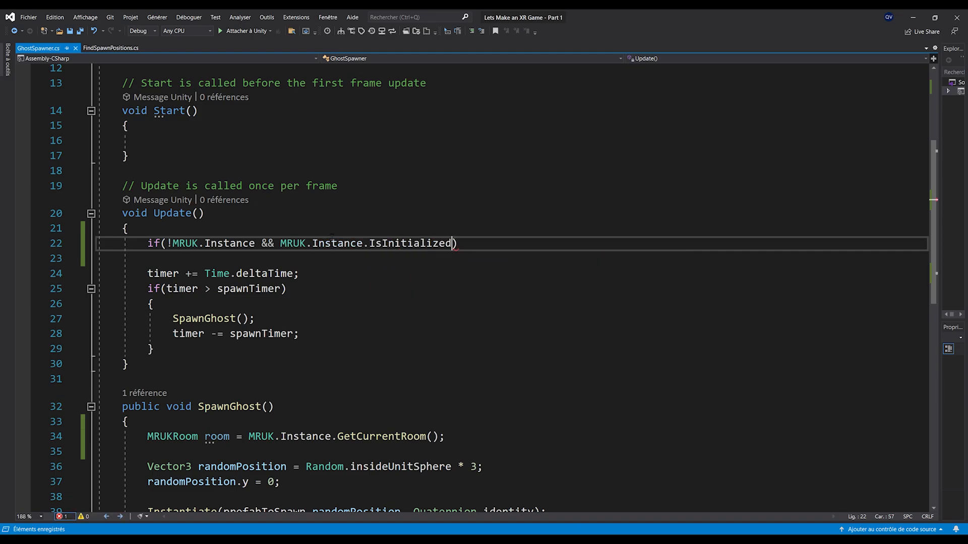
Step: Negate the MRUK.Instance.IsInitialized check and add return; as the body of the if statement
click(280, 243)
text(!)
click(478, 244)
key(Return)
text(re)
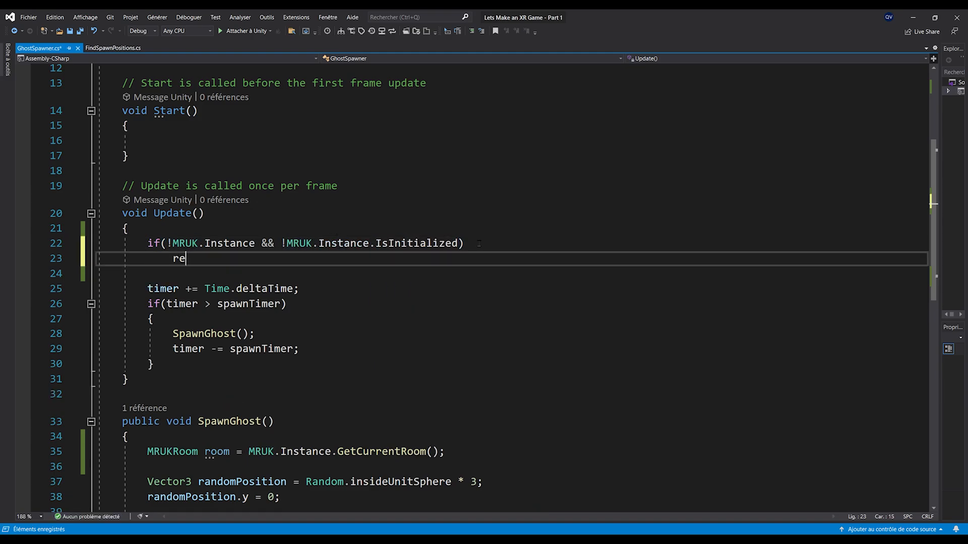
text(turn;)
scroll(285, 203, down, 1)
key(shift+Up)
key(shift+Home)
key(shift+Home)
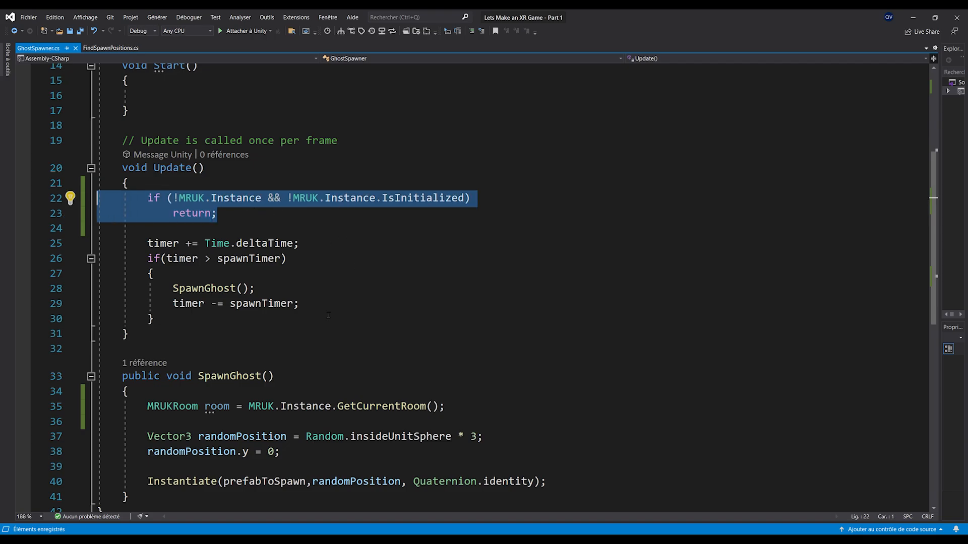
scroll(329, 316, down, 3)
double_click(224, 272)
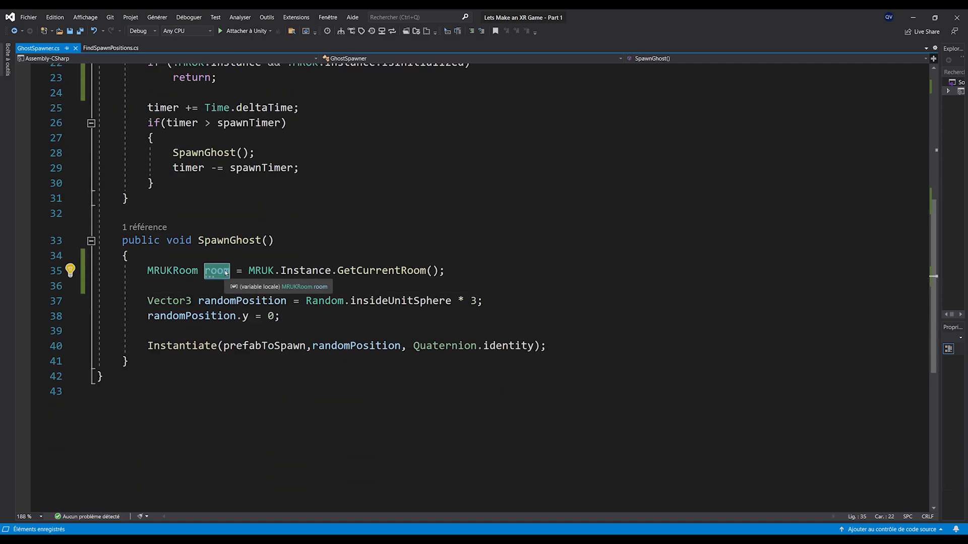
Step: Insert two lines below the room declaration in SpawnGhost and enter room.GenerateRandomPositionOnSurface on the second one
scroll(487, 264, down, 1)
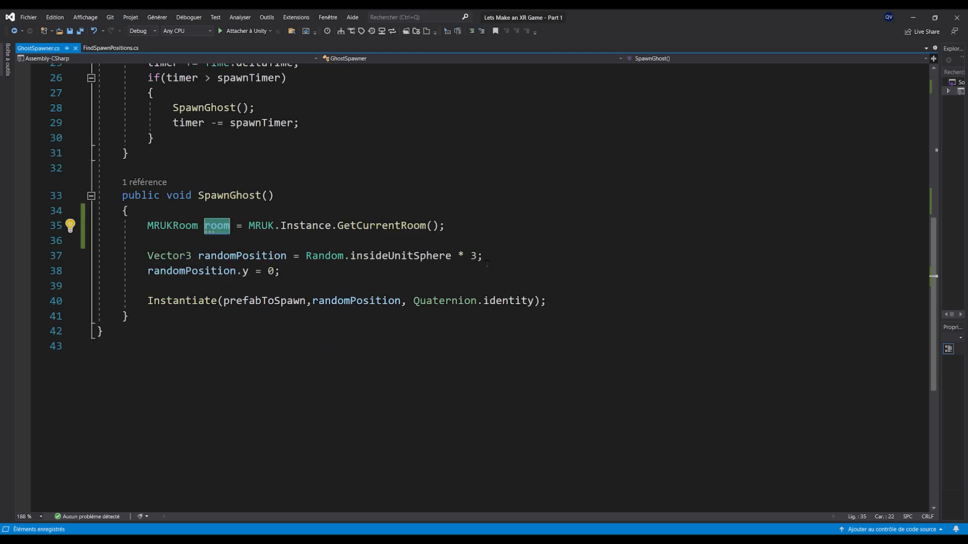
click(474, 226)
key(Return)
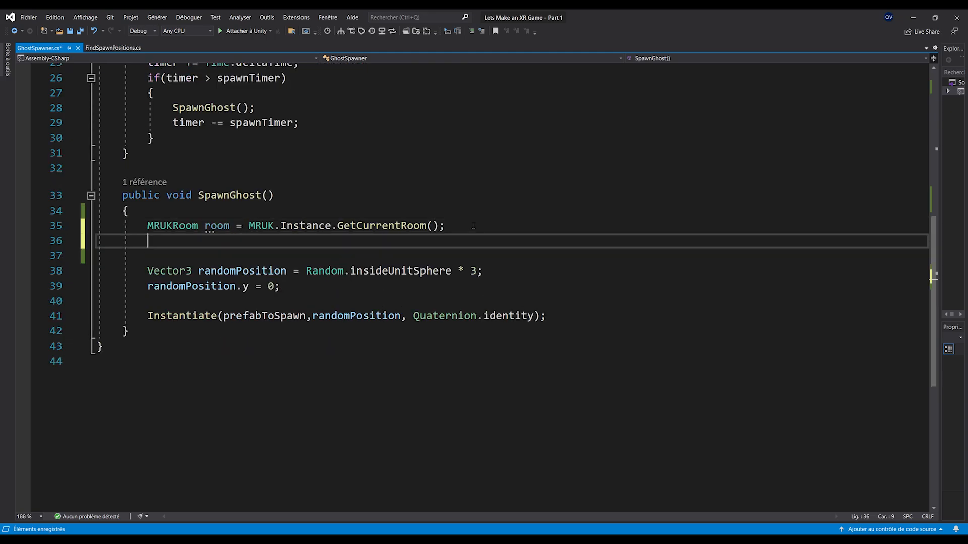
key(Return)
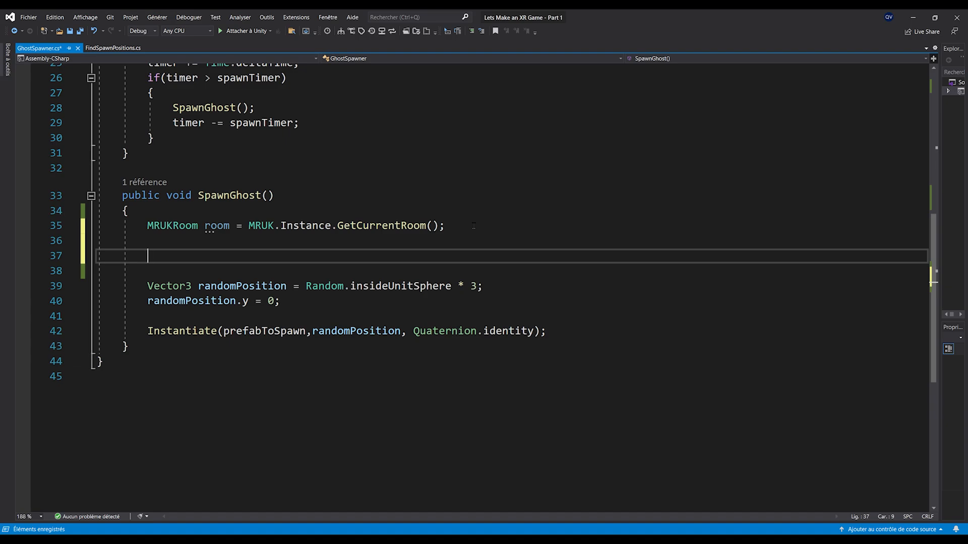
text(room)
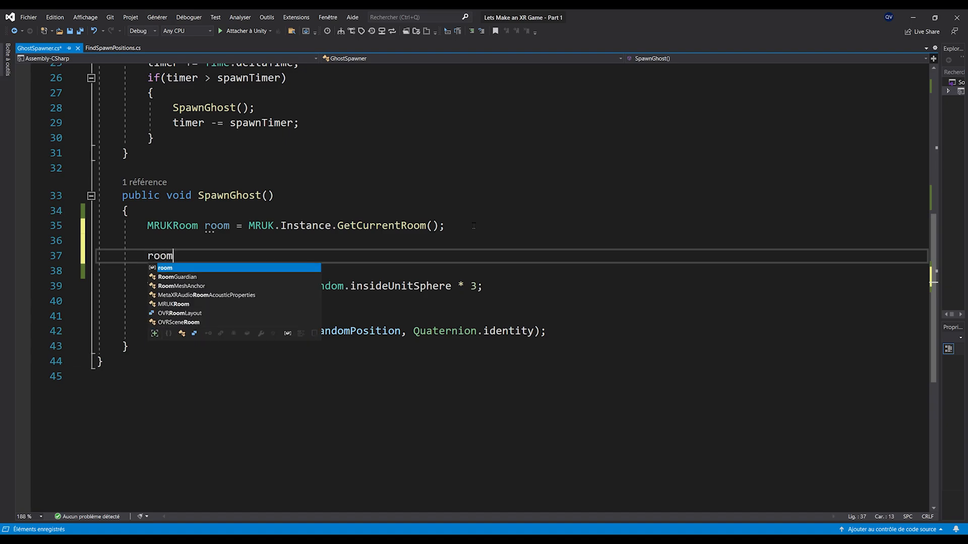
text(.GenerateRan)
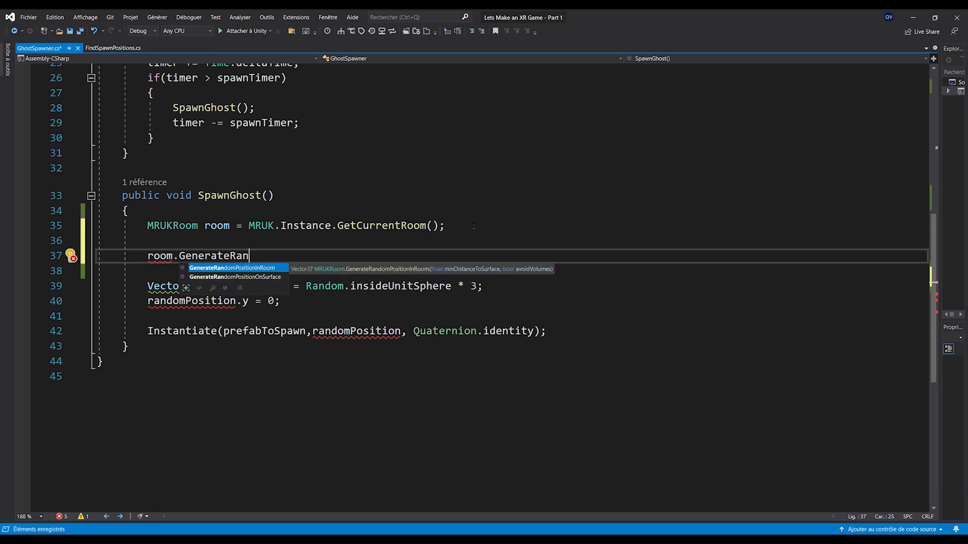
key(Down)
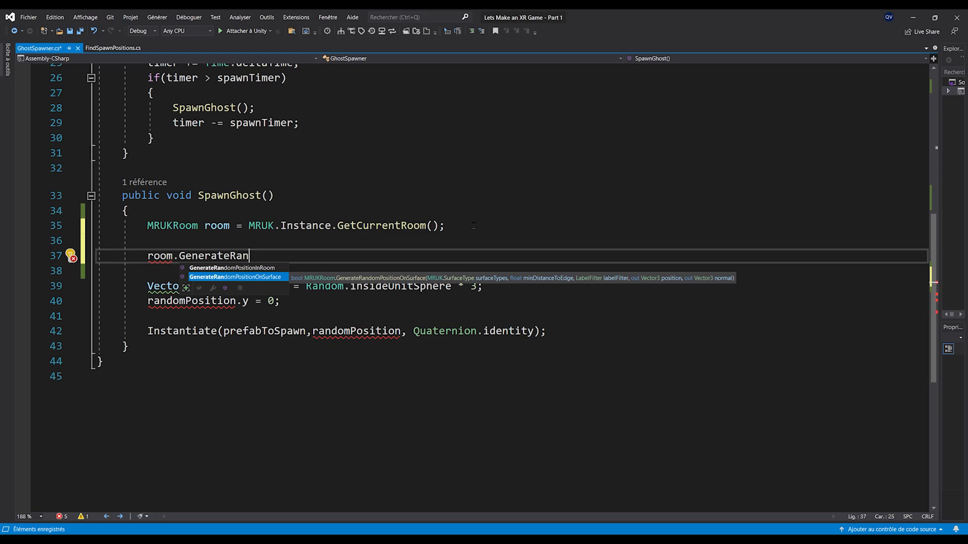
key(Tab)
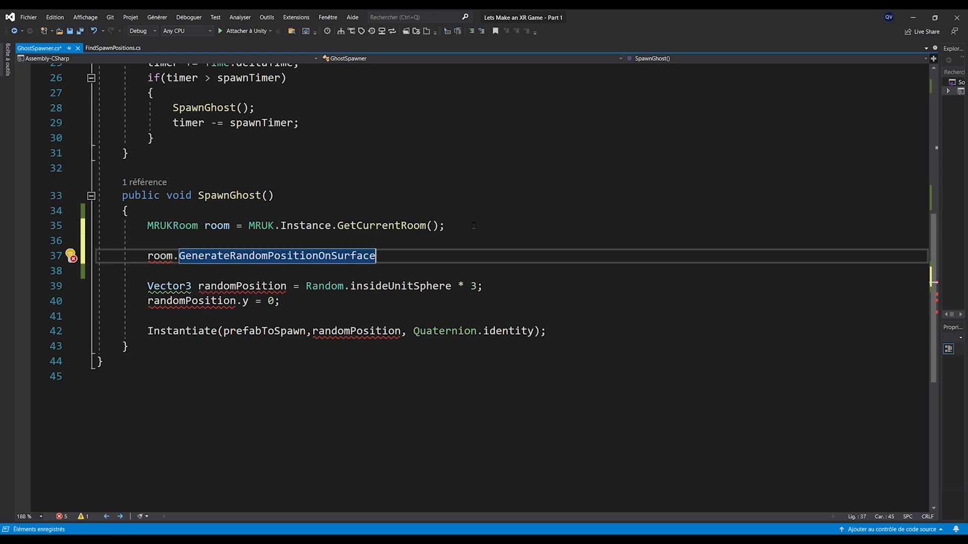
Step: Open the argument list of room.GenerateRandomPositionOnSurface and pass MRUK.SurfaceType.VERTICAL as the first argument
text(()
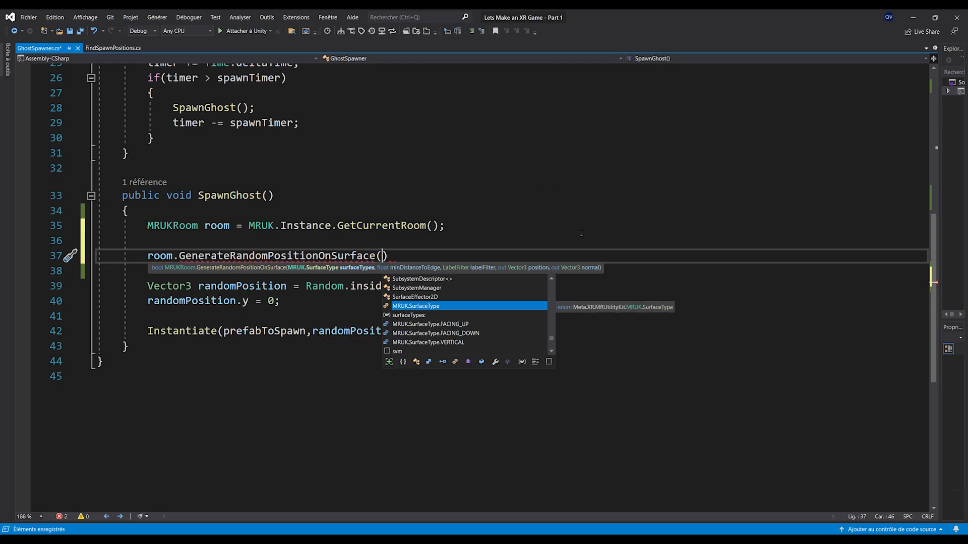
key(Tab)
text(.)
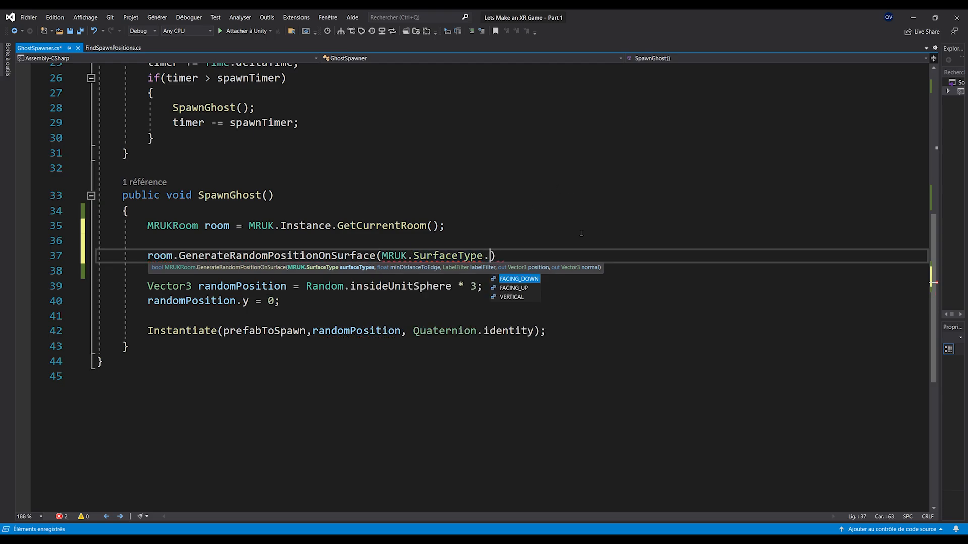
key(Down)
key(Down)
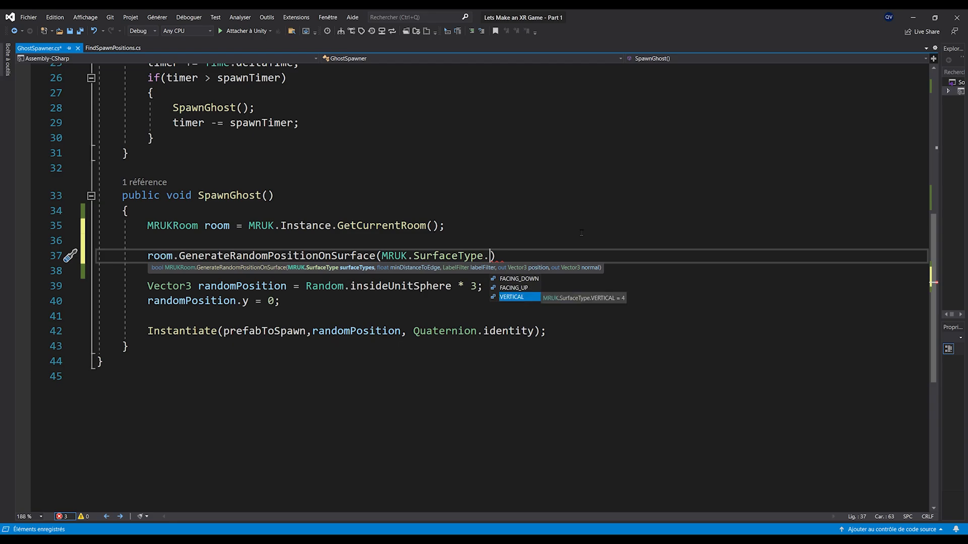
key(Up)
key(Down)
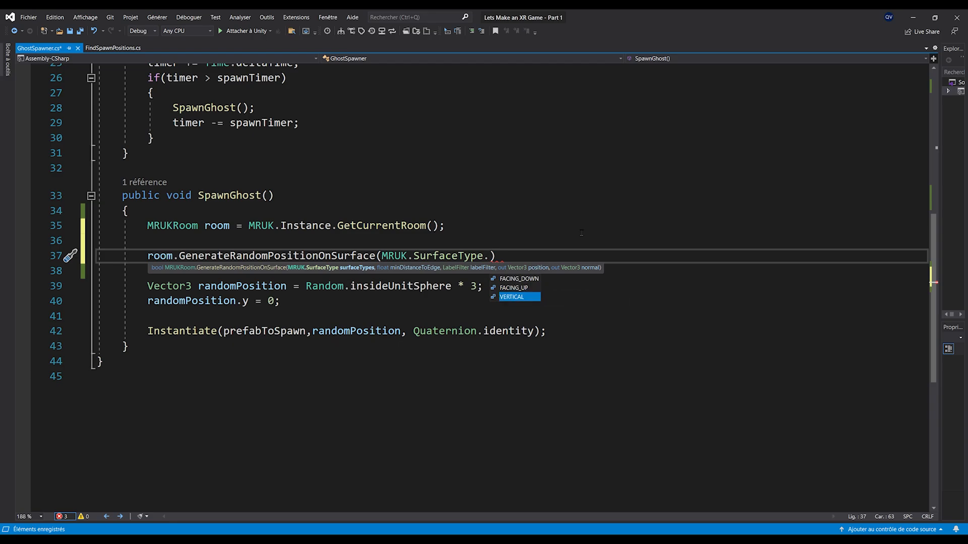
key(Tab)
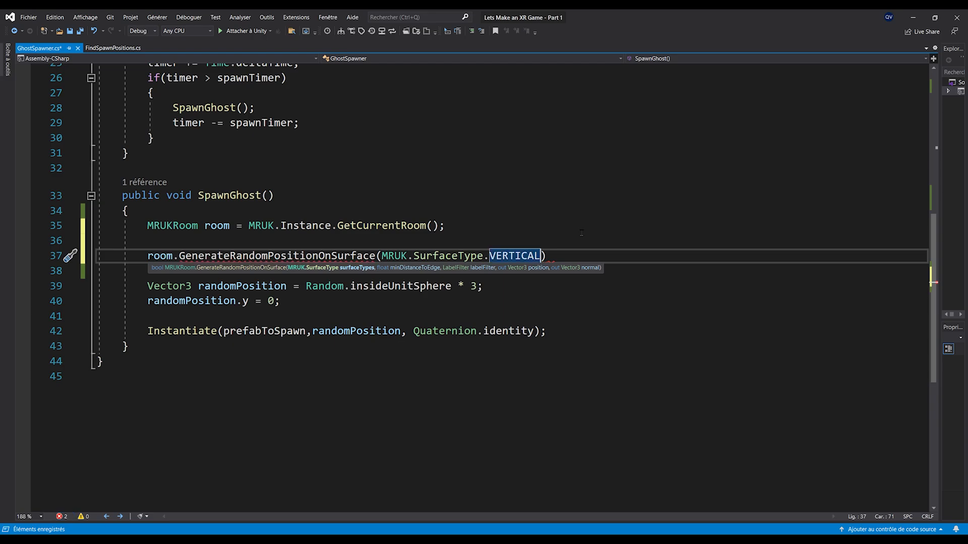
text(,)
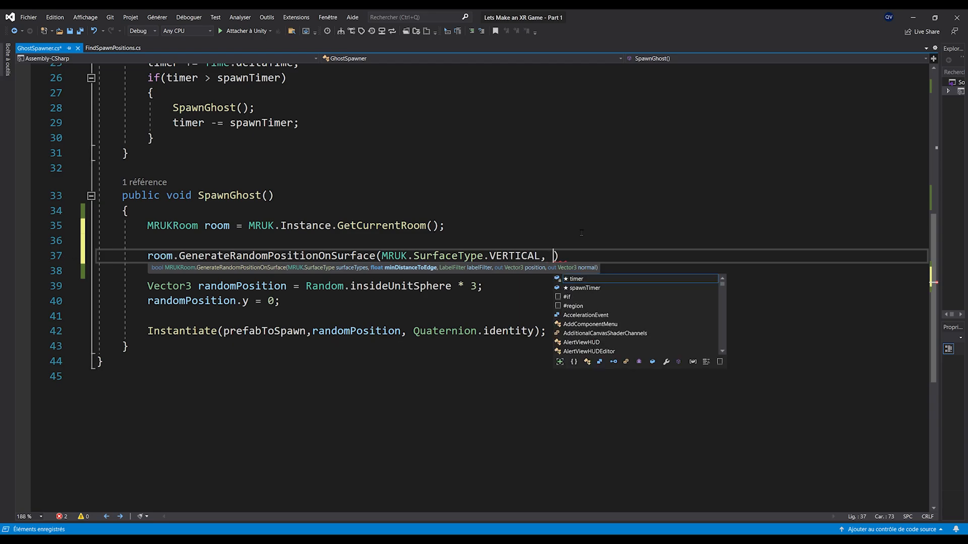
Step: Declare public float minEdgeDistance = 0.3f; below the prefabToSpawn field and save the script
scroll(388, 308, up, 8)
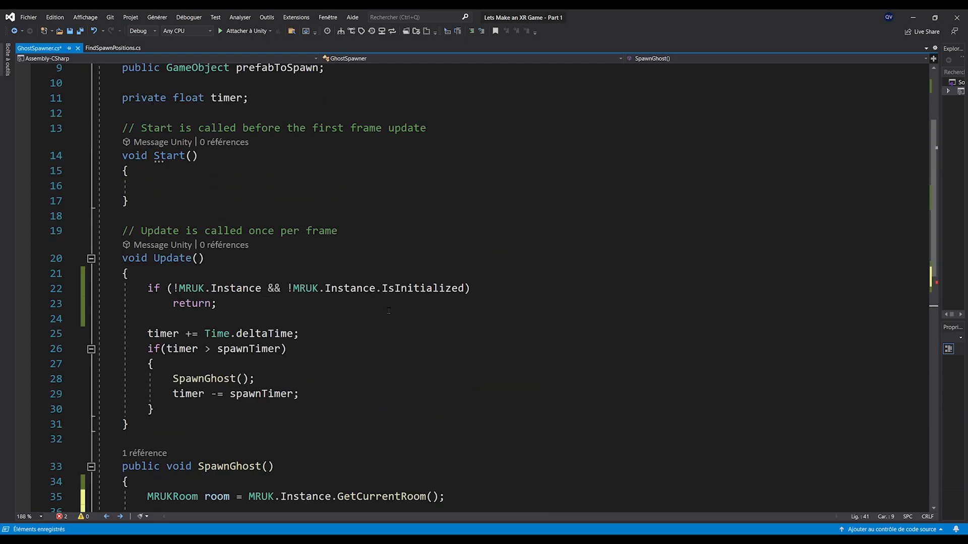
click(295, 223)
key(Return)
text(public float min)
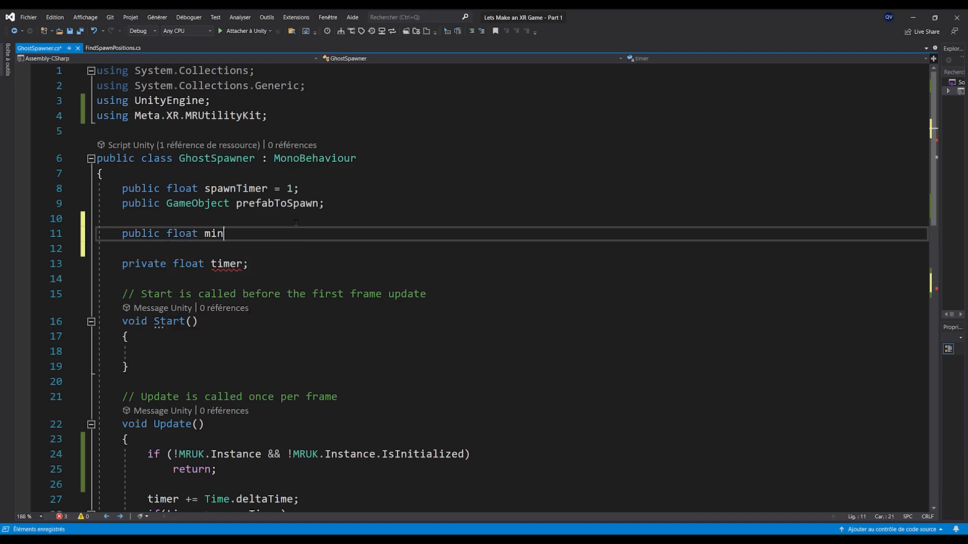
text(EdgeDistance = 0.)
text(1f;)
key(ctrl+s)
Step: Pass a copy of the minEdgeDistance name as the second argument of GenerateRandomPositionOnSurface, followed by a comma
double_click(282, 233)
key(ctrl+c)
scroll(609, 217, down, 5)
scroll(609, 217, down, 2)
click(552, 330)
key(ctrl+v)
text(,)
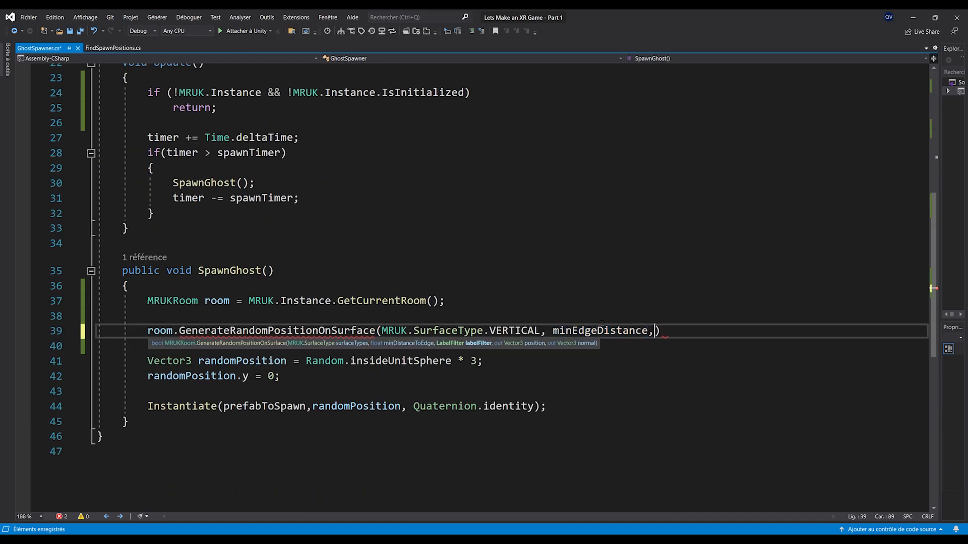
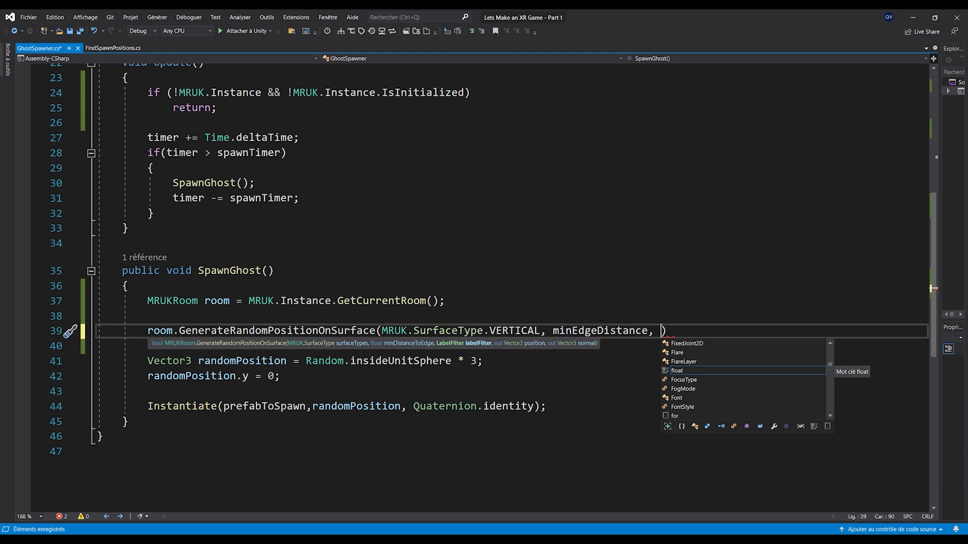
Step: Declare public MRUKAnchor.SceneLabels spawnLabels; below the minEdgeDistance field
scroll(521, 205, up, 7)
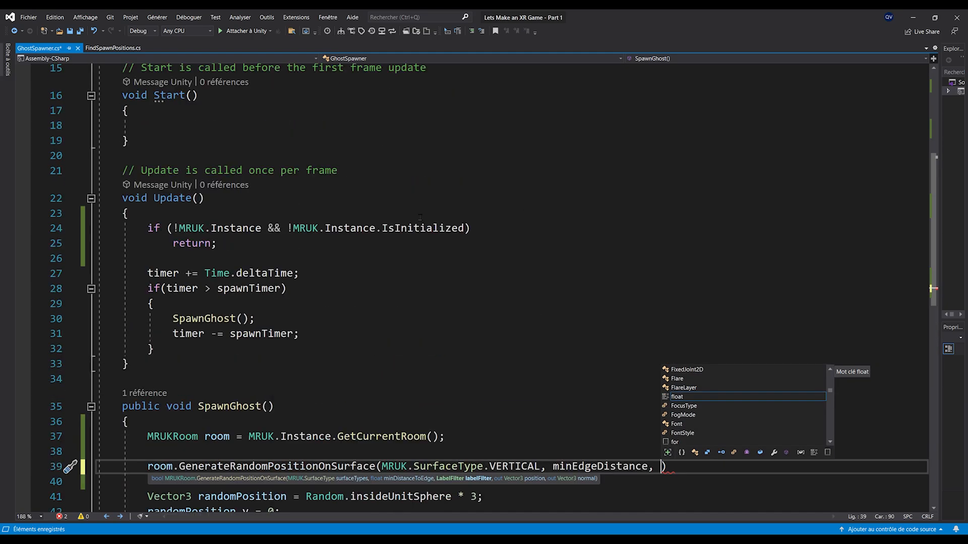
click(359, 233)
key(Return)
text(public MRUKAn)
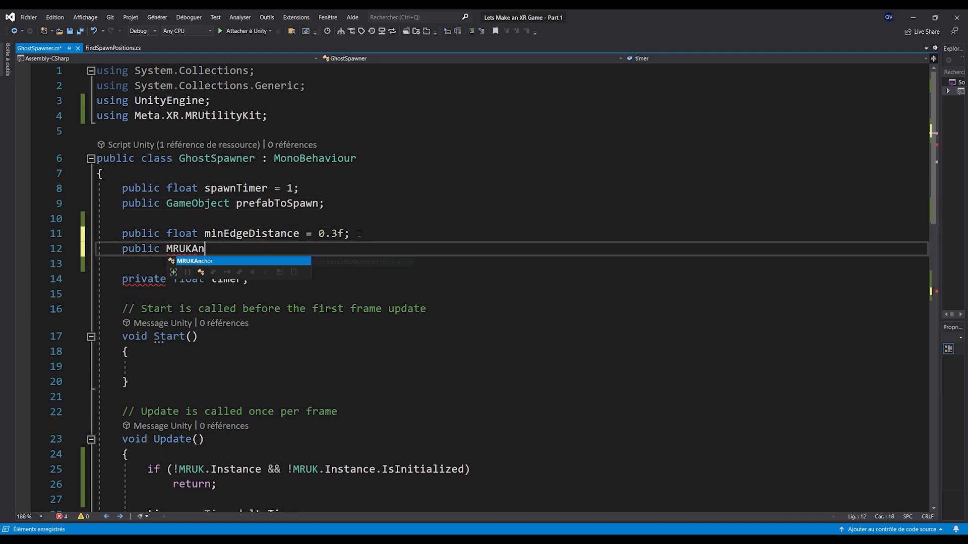
text(chor.SceneLabels )
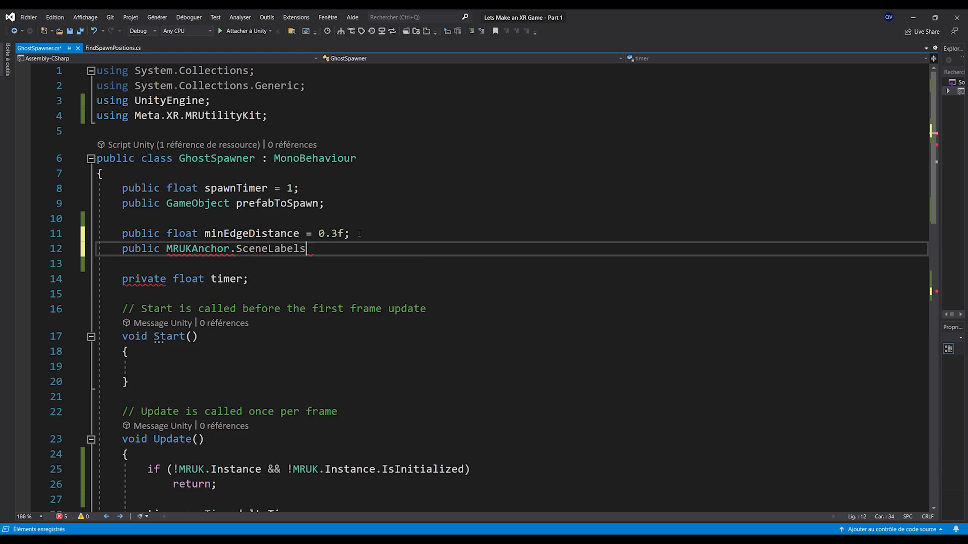
text(spawnLabels;)
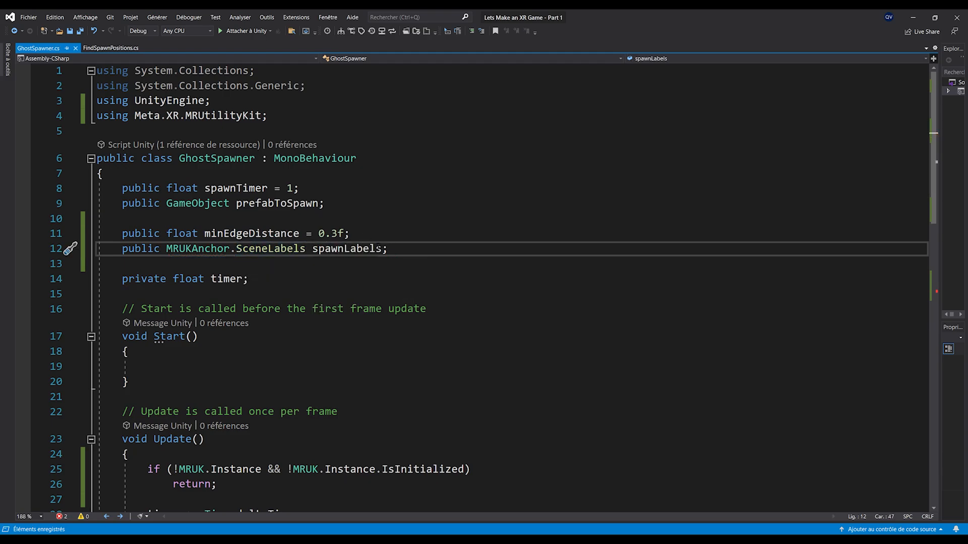
Step: Pass LabelFilter.Included(spawnLabels) as the third argument of GenerateRandomPositionOnSurface, followed by a comma
scroll(481, 263, down, 6)
scroll(480, 263, down, 3)
click(660, 300)
text(LabelFilter.)
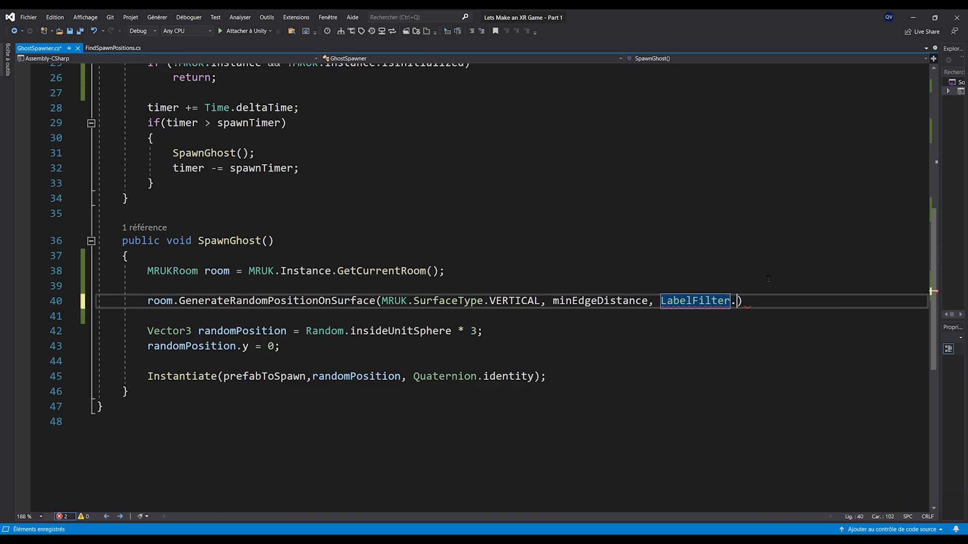
text(Included()
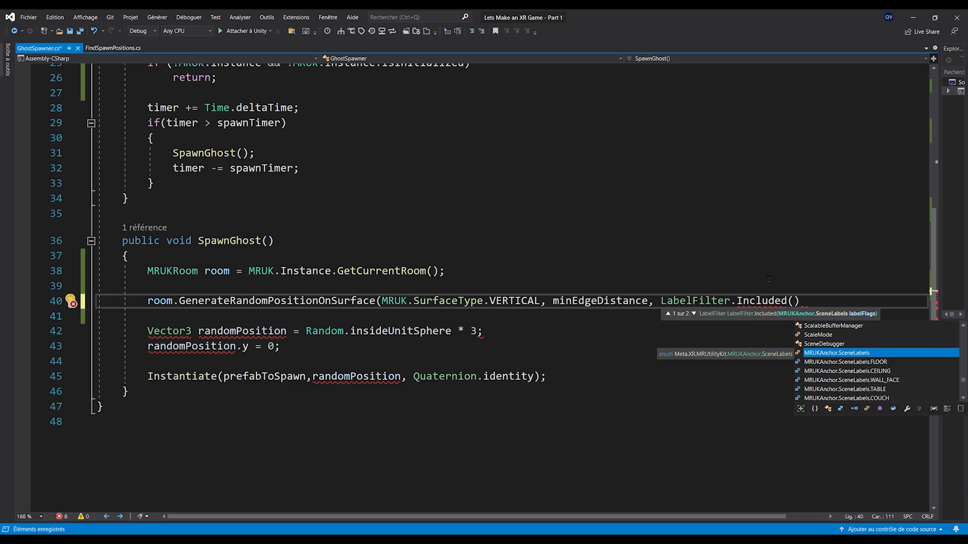
text(spawnLabels)
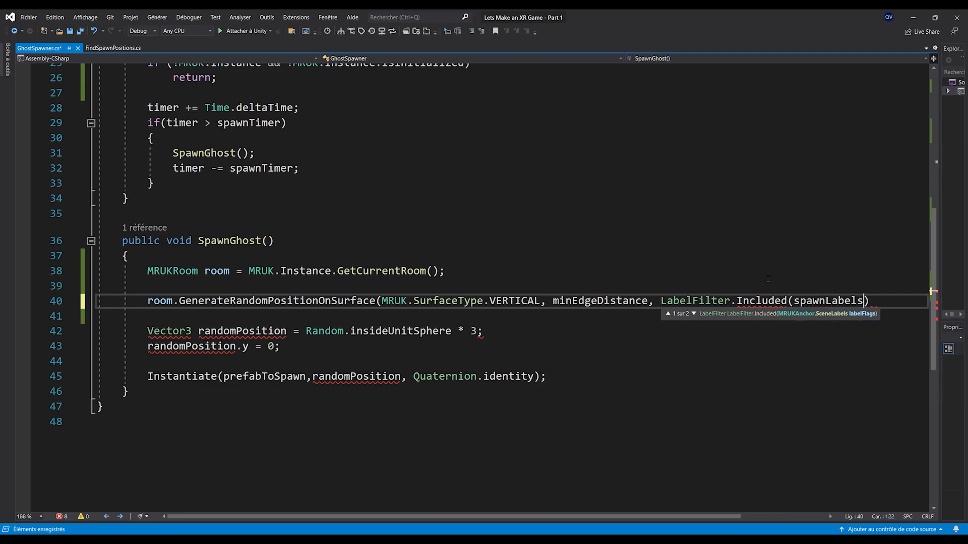
key(ctrl+s)
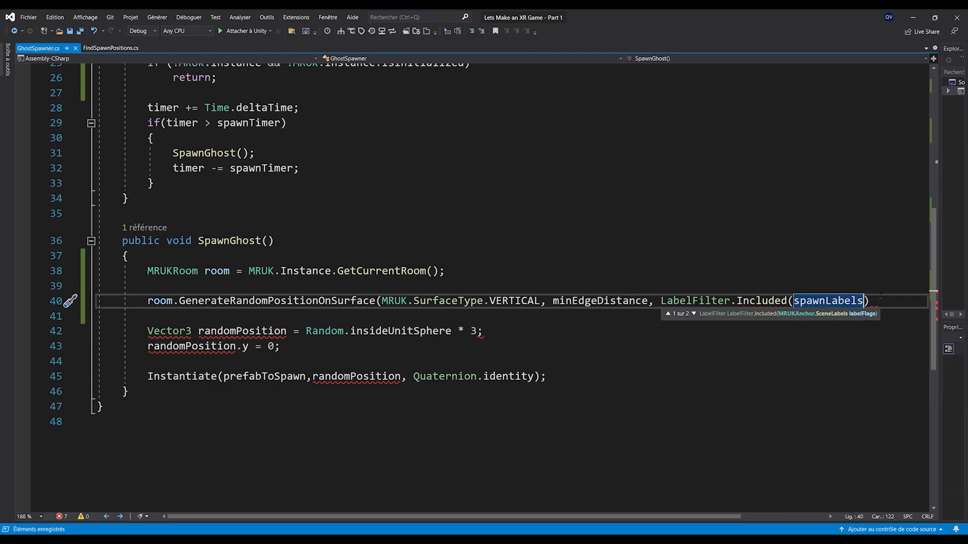
text(),)
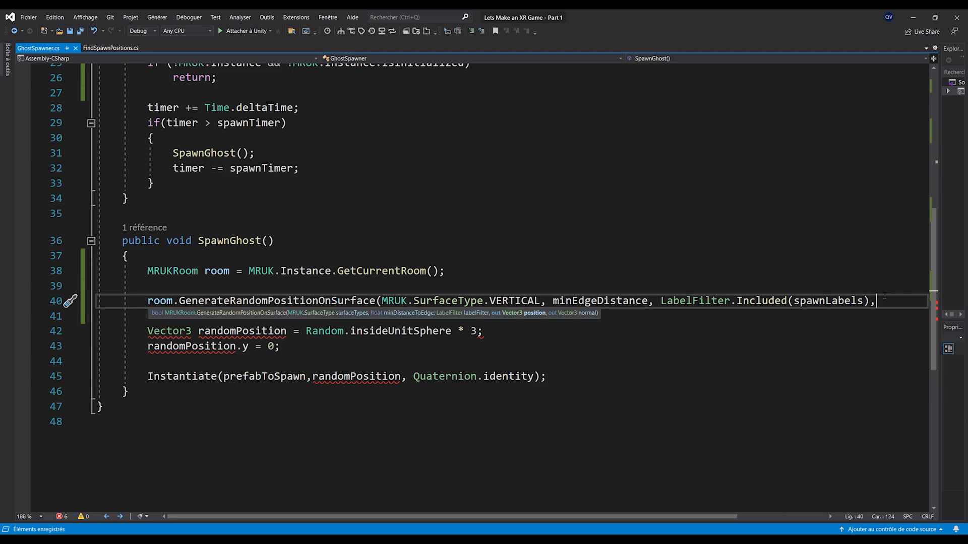
Step: Complete the GenerateRandomPositionOnSurface call with out Vector3 pos, out Vector3 norm); and save the script
ctrl+scroll(882, 296, down, 3)
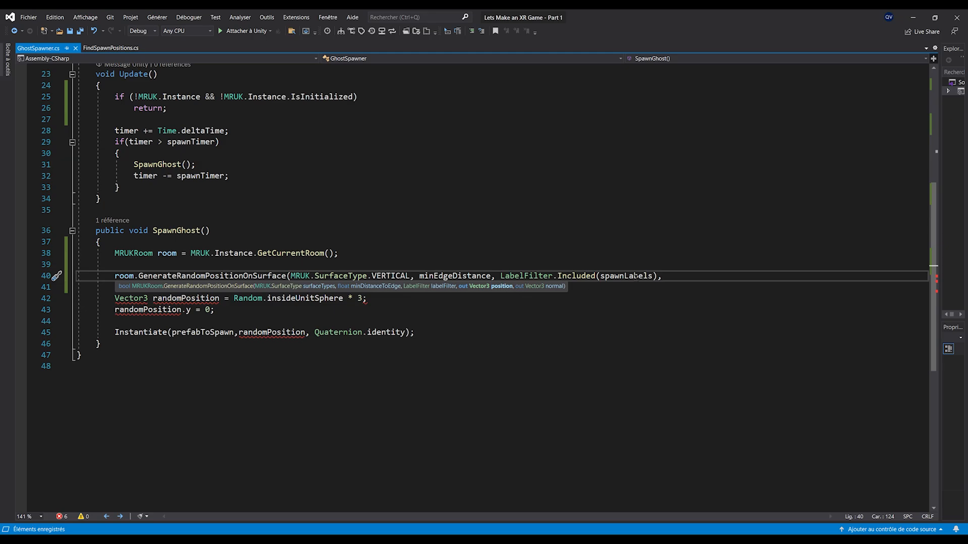
text(out Vect)
text(o)
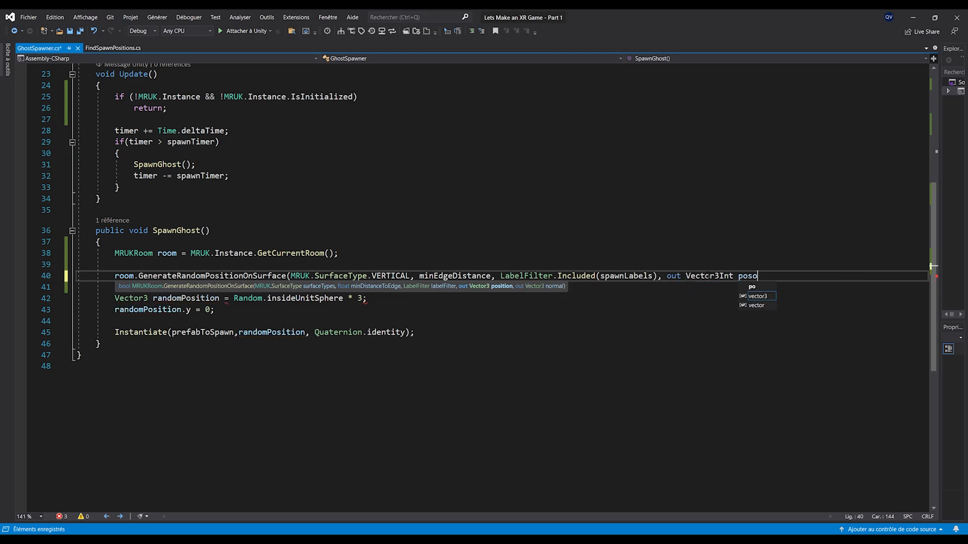
text(r3 pos, out Vector3Int)
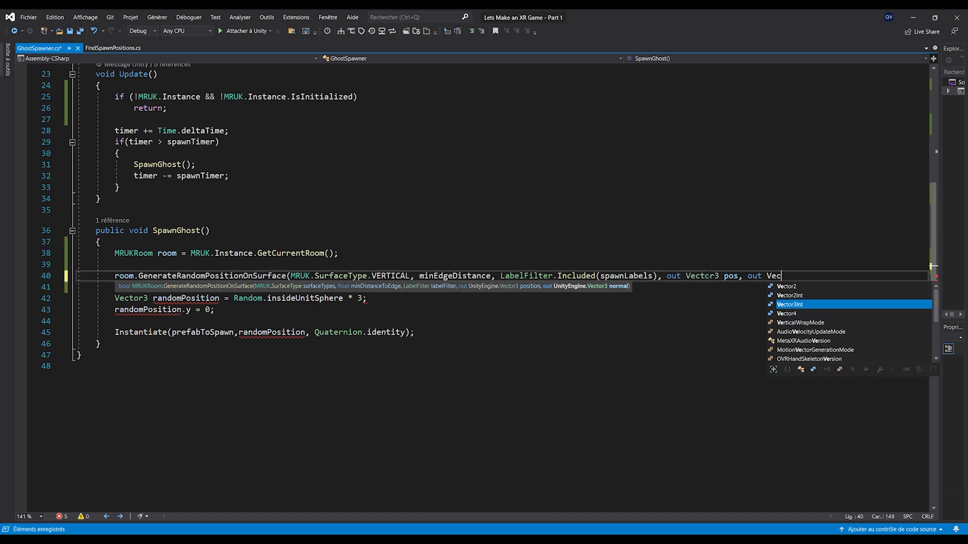
key(BackSpace)
key(BackSpace)
key(BackSpace)
key(BackSpace)
text(norm);)
key(Down)
key(Down)
key(Down)
key(ctrl+s)
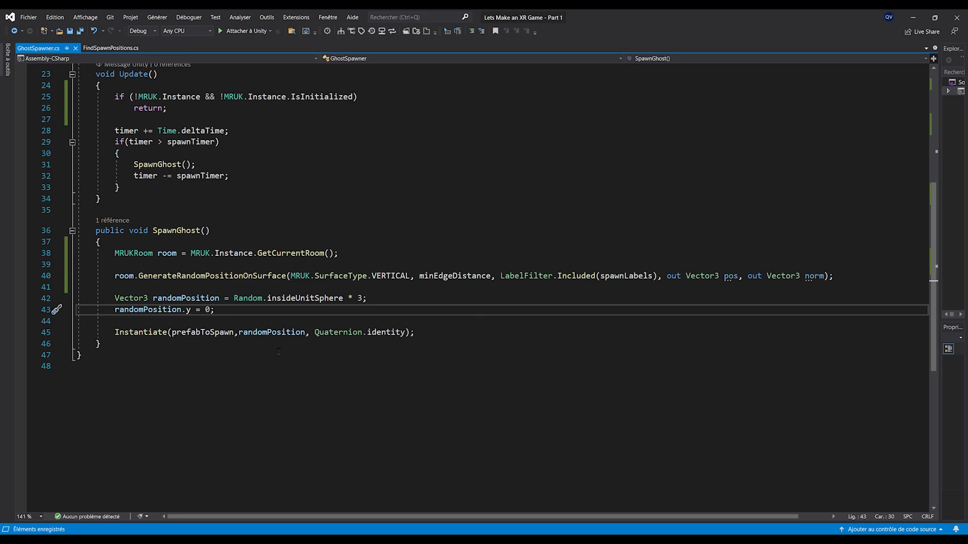
Step: Rename the Vector3 variable declared below the GenerateRandomPositionOnSurface call to randomPositionNormalOffset and save the script
click(731, 276)
double_click(813, 276)
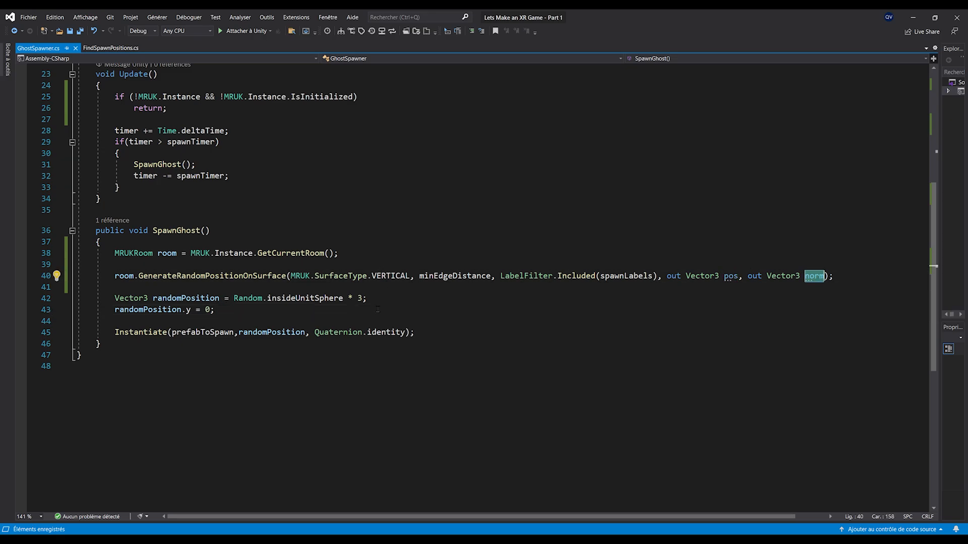
double_click(184, 299)
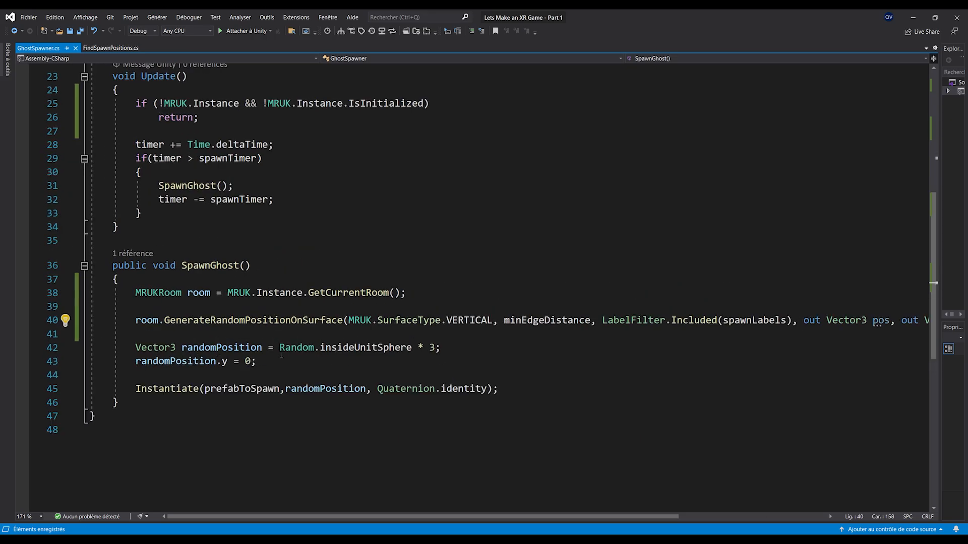
ctrl+scroll(184, 299, up, 2)
text(randomPo)
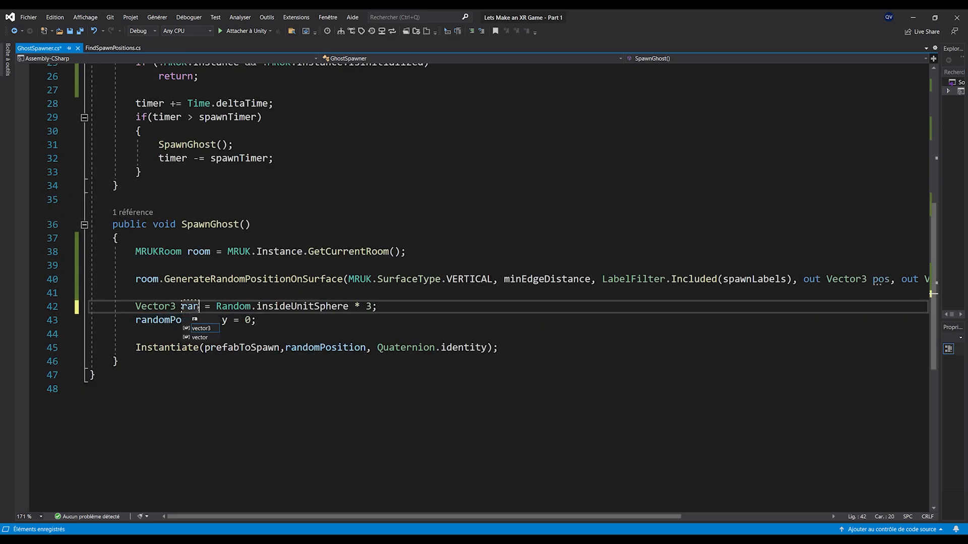
text(sitionNormal)
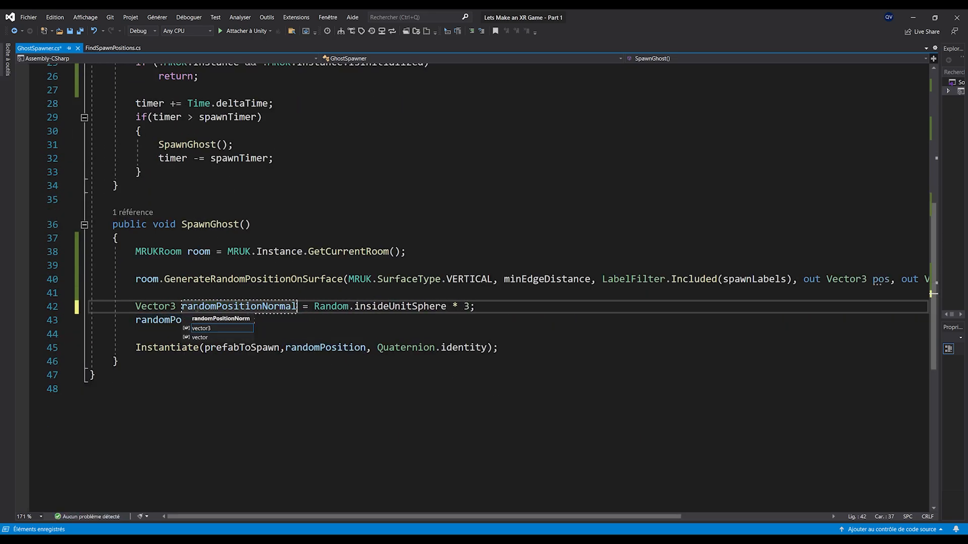
text(Offset)
key(ctrl+s)
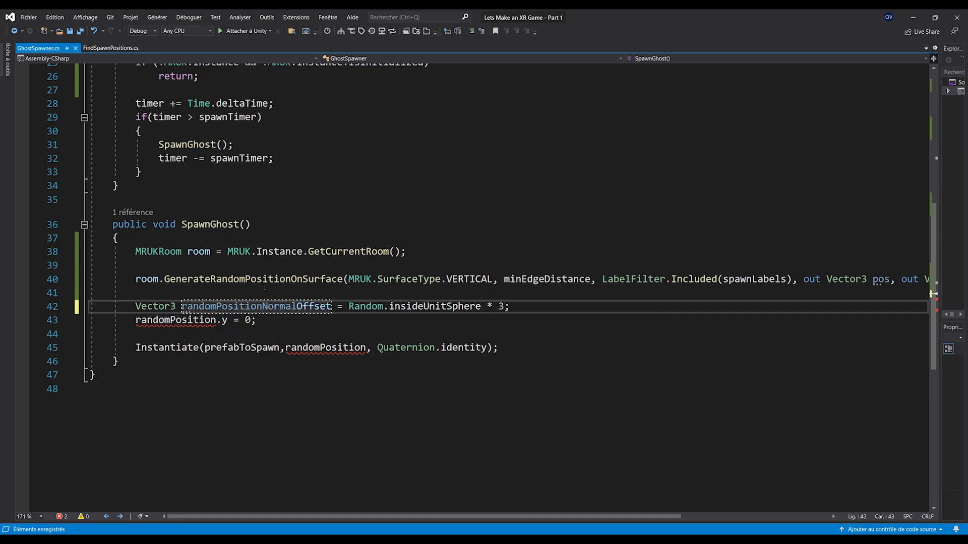
Step: Replace the Random.insideUnitSphere * 3 expression with pos + norm * in the randomPositionNormalOffset declaration
drag(348, 306, 506, 306)
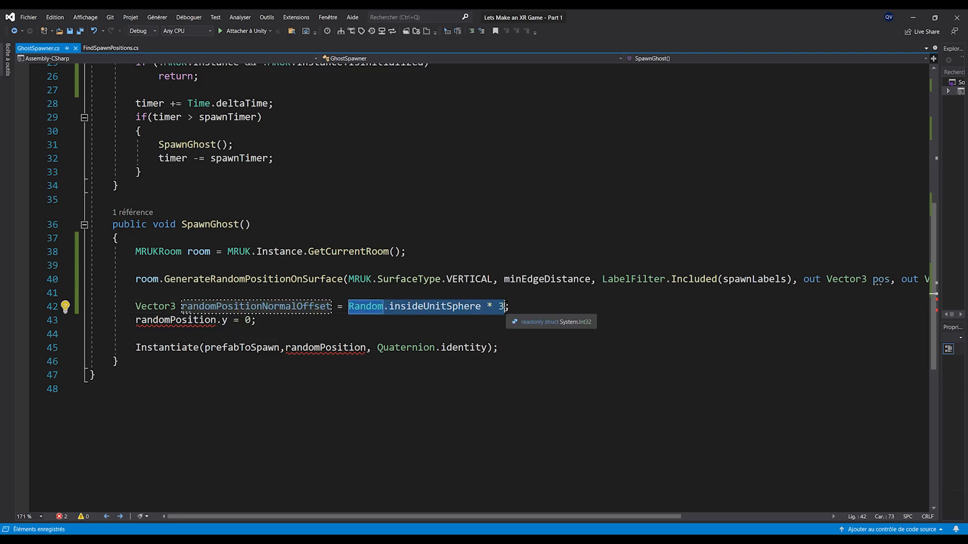
key(BackSpace)
text(pos )
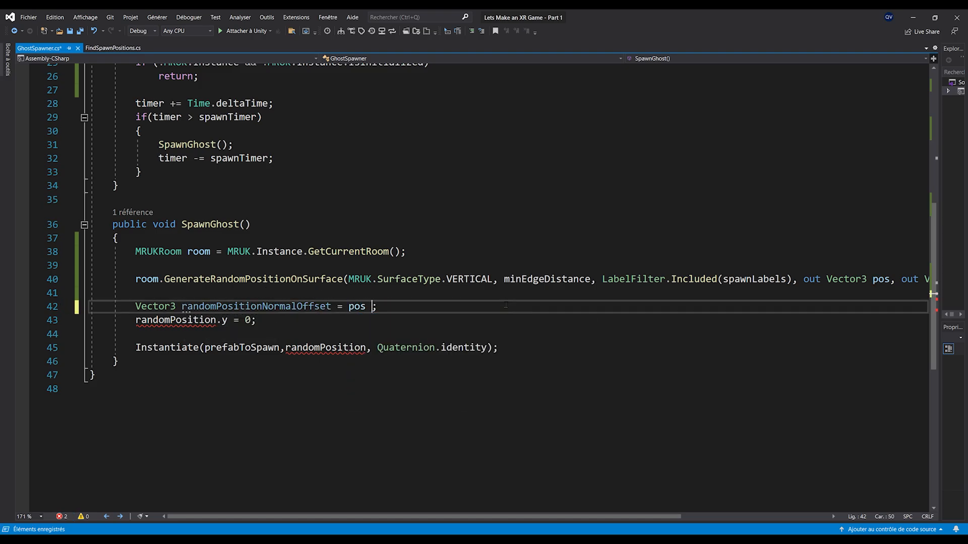
text(+ norm *)
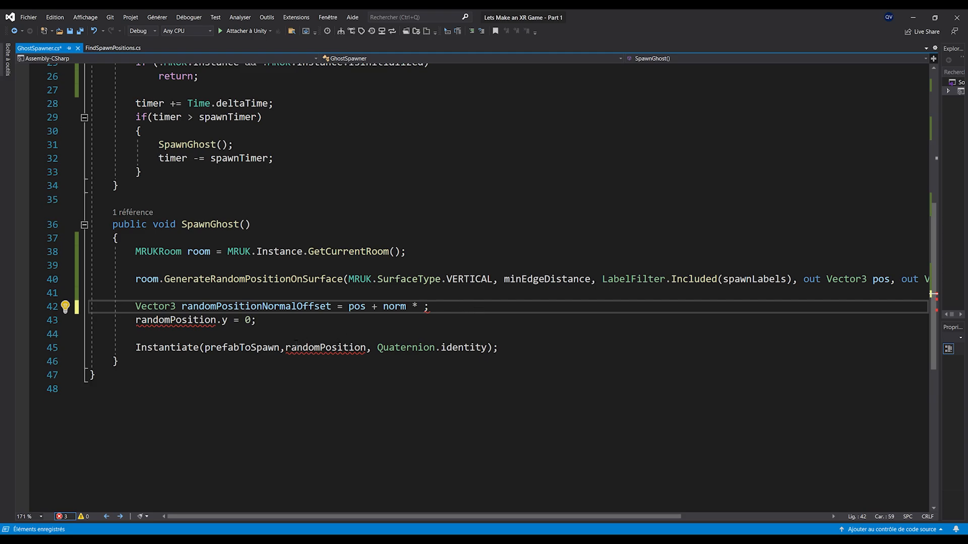
Step: Declare public float normalOffset; below the spawnLabels field and save the script
scroll(336, 394, up, 8)
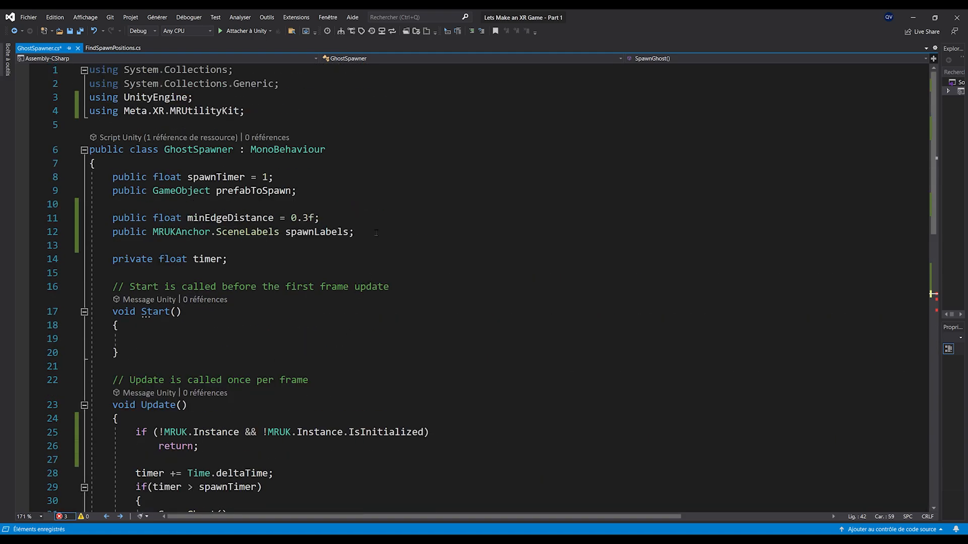
click(376, 232)
key(Return)
text(public float normalOffset;)
key(ctrl+s)
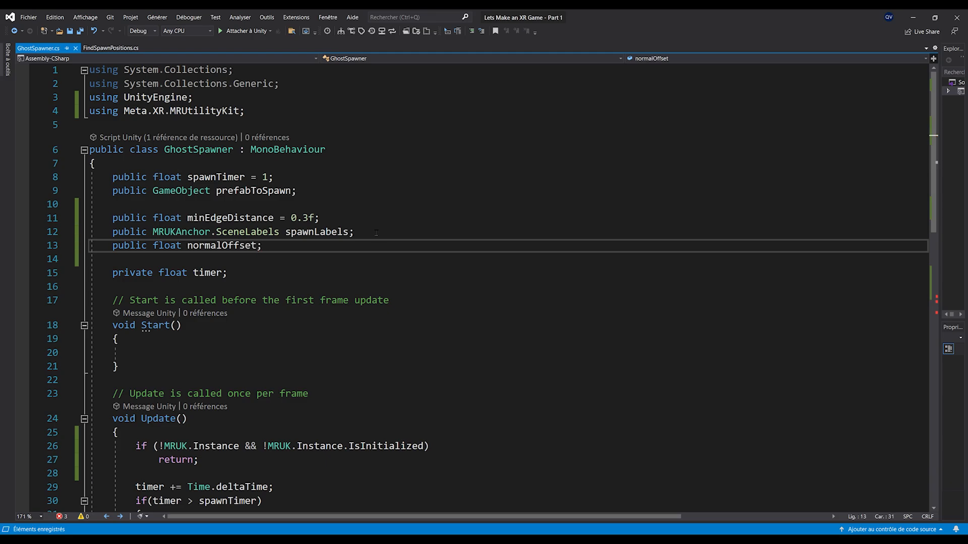
Step: Complete the randomPositionNormalOffset expression with normalOffset as the multiplier of norm and save the script
scroll(375, 233, down, 7)
click(418, 361)
text(normalOffset)
key(ctrl+s)
Step: Replace randomPosition with randomPositionNormalOffset in the line that sets its y component to 0
double_click(256, 361)
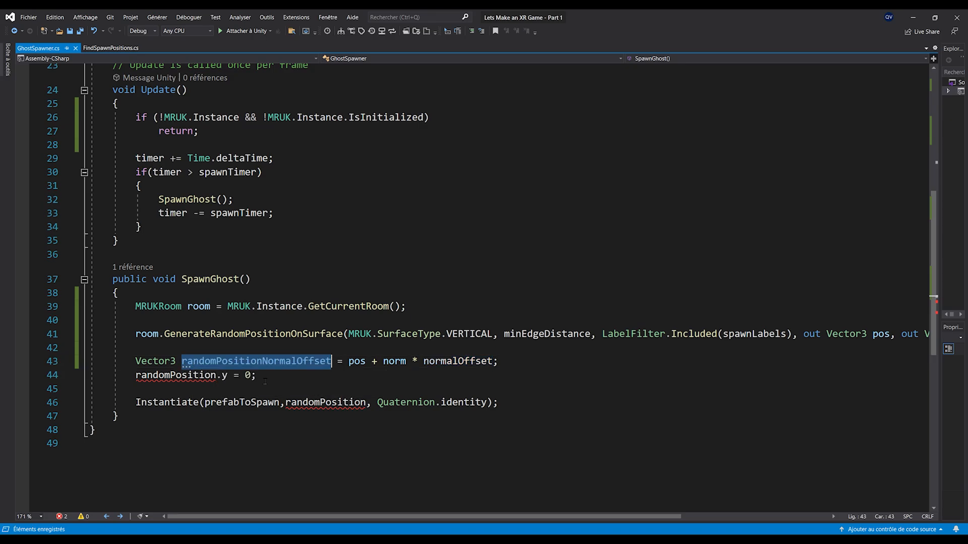
key(ctrl+c)
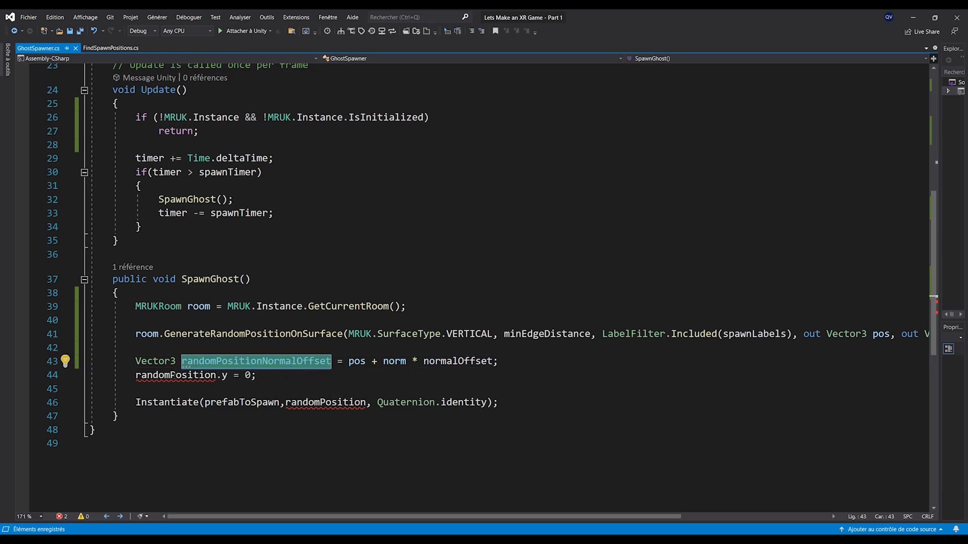
double_click(176, 375)
key(ctrl+v)
click(233, 375)
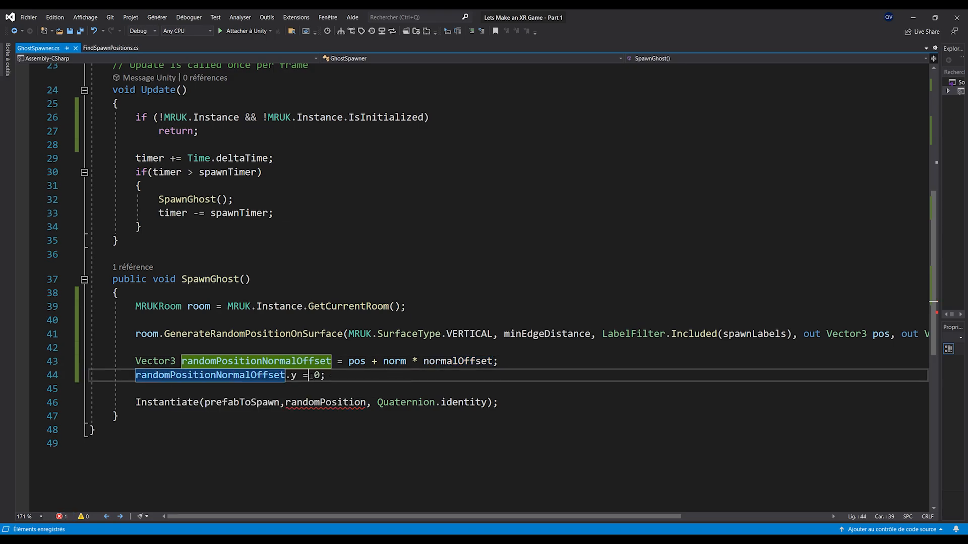
click(356, 381)
scroll(336, 377, down, 1)
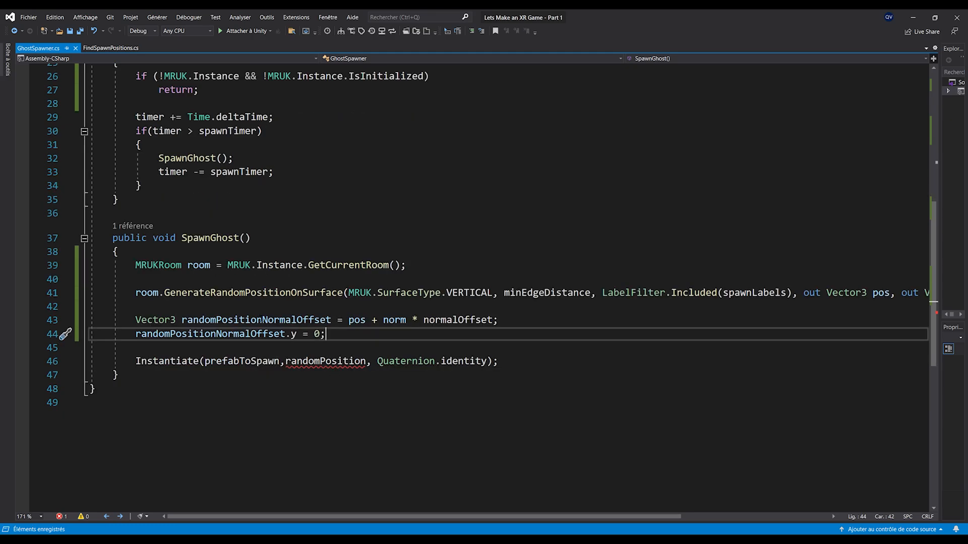
Step: Pass randomPositionNormalOffset as the position argument of the Instantiate call and save the script
double_click(195, 334)
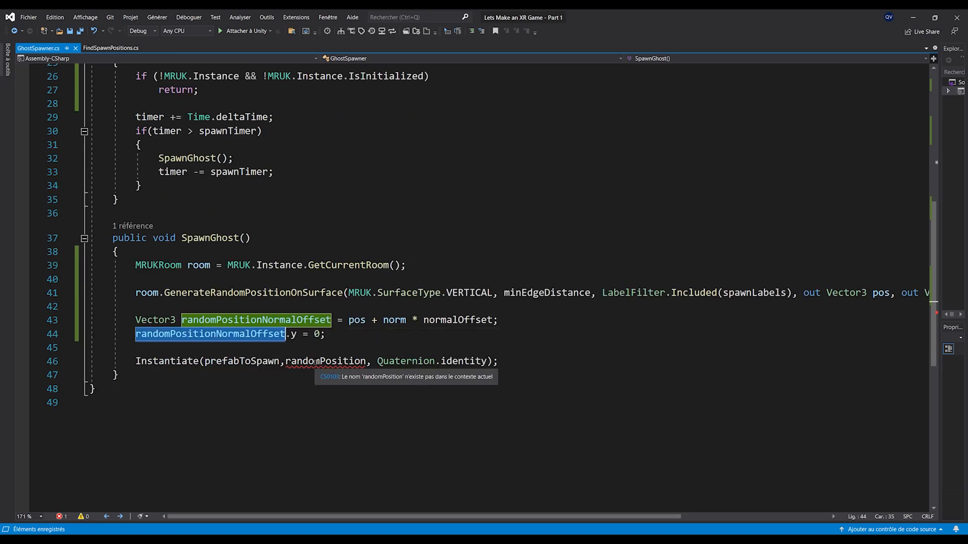
double_click(325, 361)
key(ctrl+v)
key(ctrl+End)
key(ctrl+s)
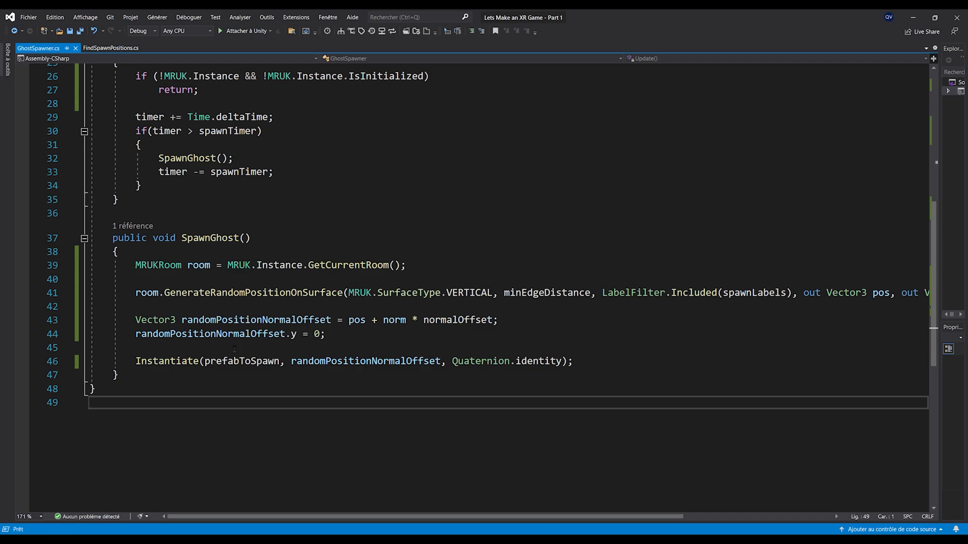
ctrl+scroll(306, 373, down, 3)
key(ctrl+s)
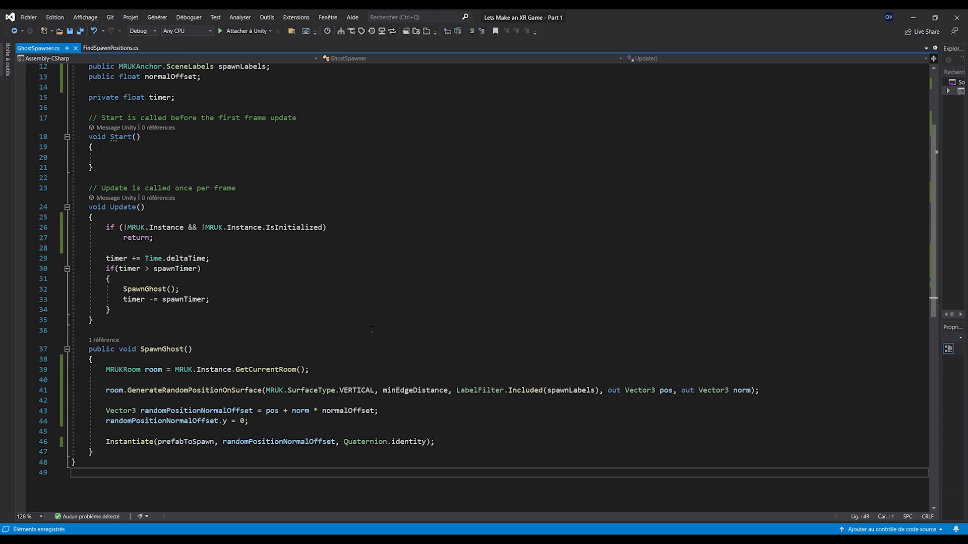
Step: Switch to Unity, set the Ghost Spawner's Spawn Labels to WALL_FACE and save the scene
click(913, 18)
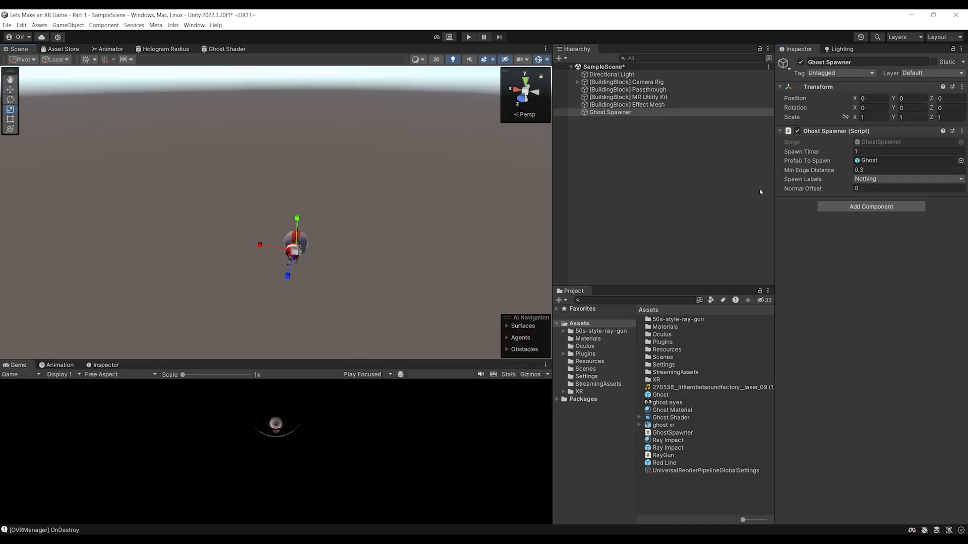
click(886, 180)
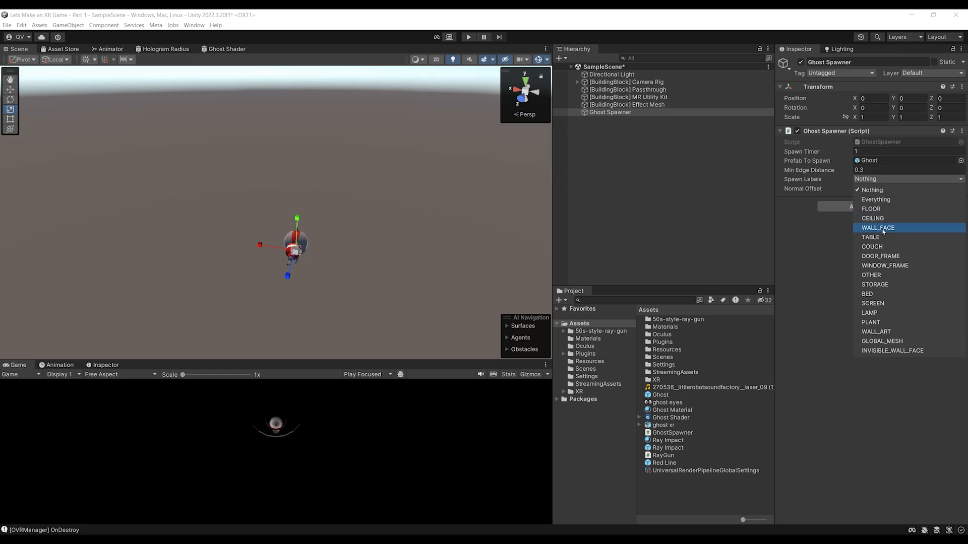
click(883, 231)
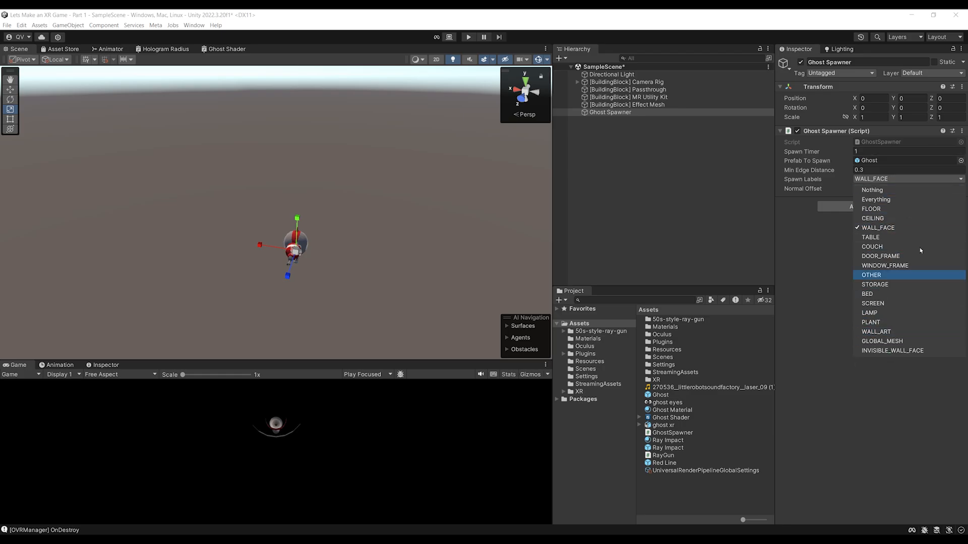
click(788, 320)
scroll(340, 199, down, 2)
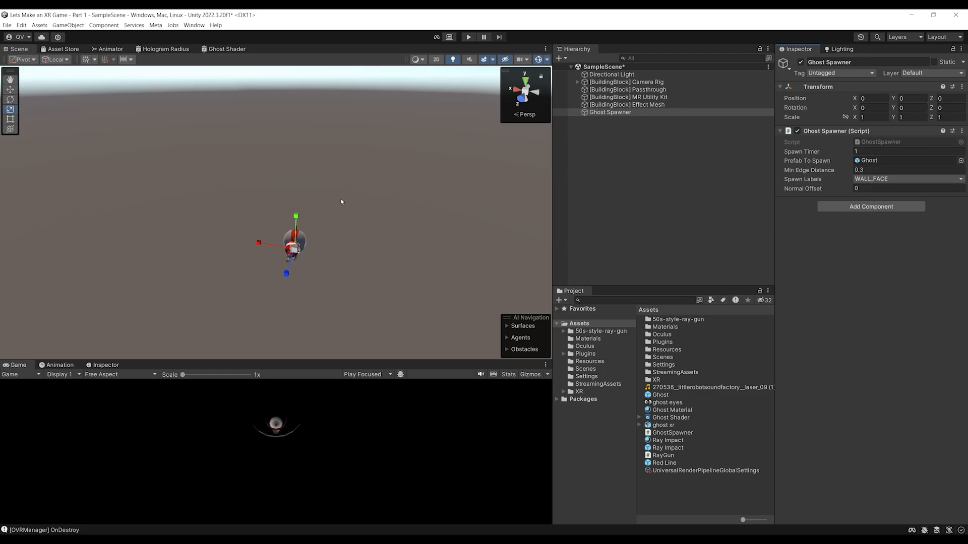
right_drag(401, 197, 377, 207)
middle_drag(377, 207, 357, 226)
key(ctrl+s)
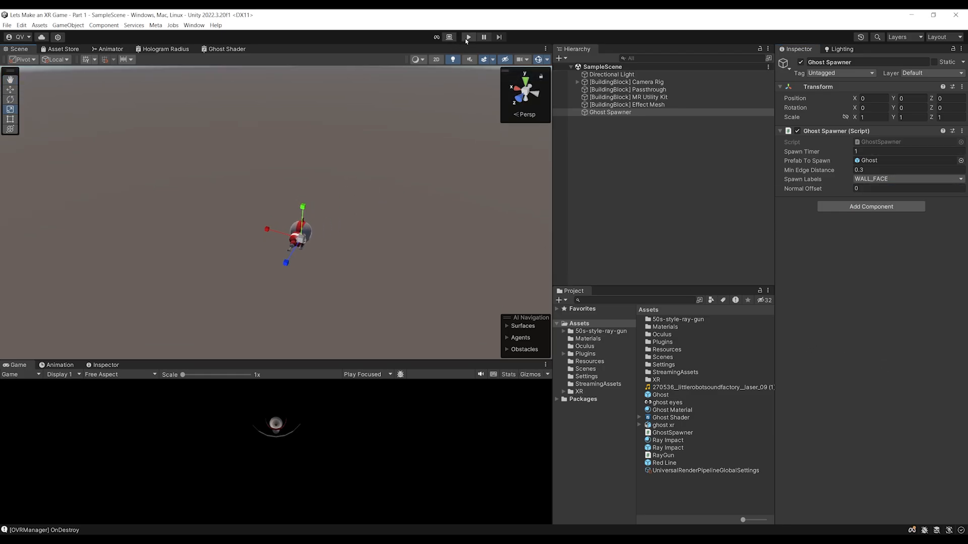
Step: Run the scene, select the Bedroom00 room to check where ghosts spawn relative to its walls, and stop play mode
click(466, 39)
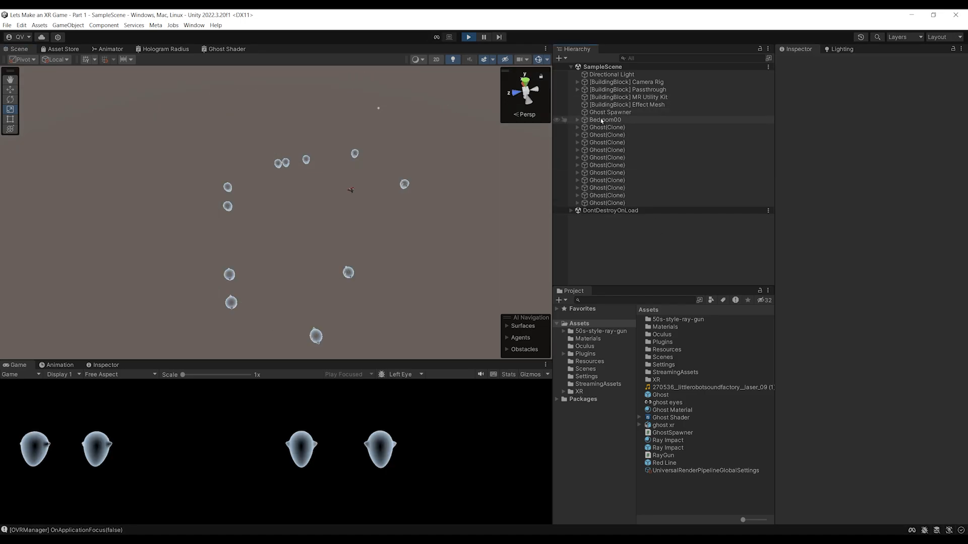
click(604, 121)
mouse_move(431, 172)
right_down()
mouse_move(262, 196)
mouse_move(316, 198)
mouse_move(435, 170)
mouse_move(237, 185)
mouse_move(423, 204)
mouse_move(400, 206)
right_up()
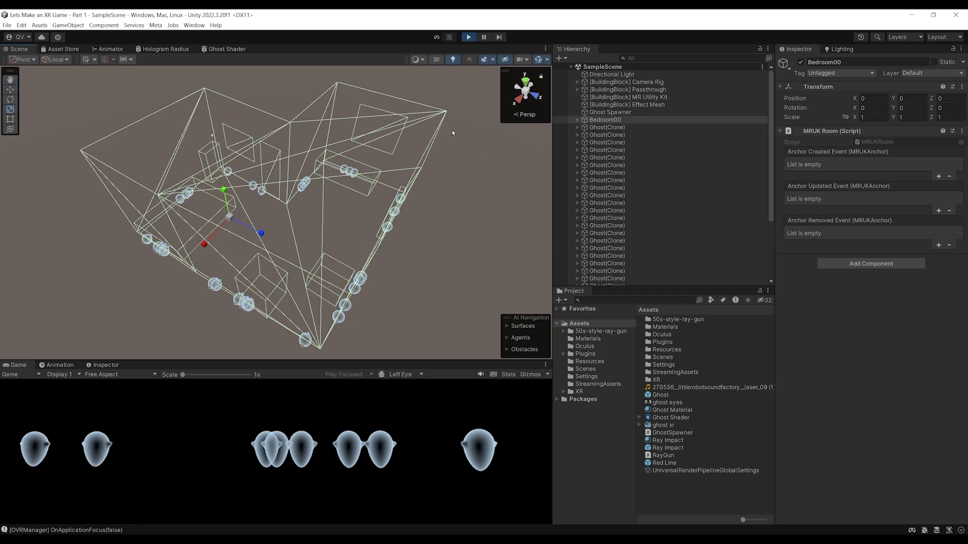
click(467, 38)
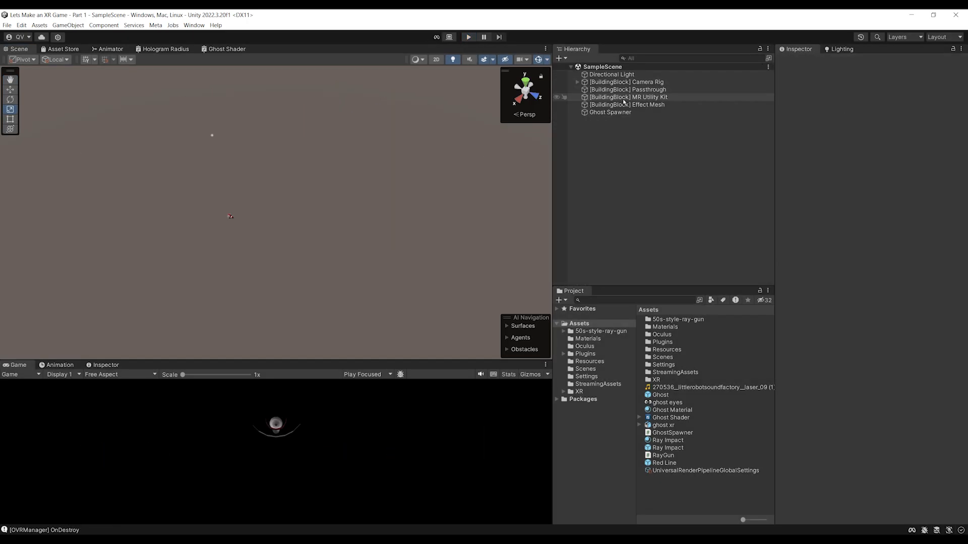
Step: Set the Normal Offset of the Ghost Spawner object to -1
click(610, 112)
click(858, 189)
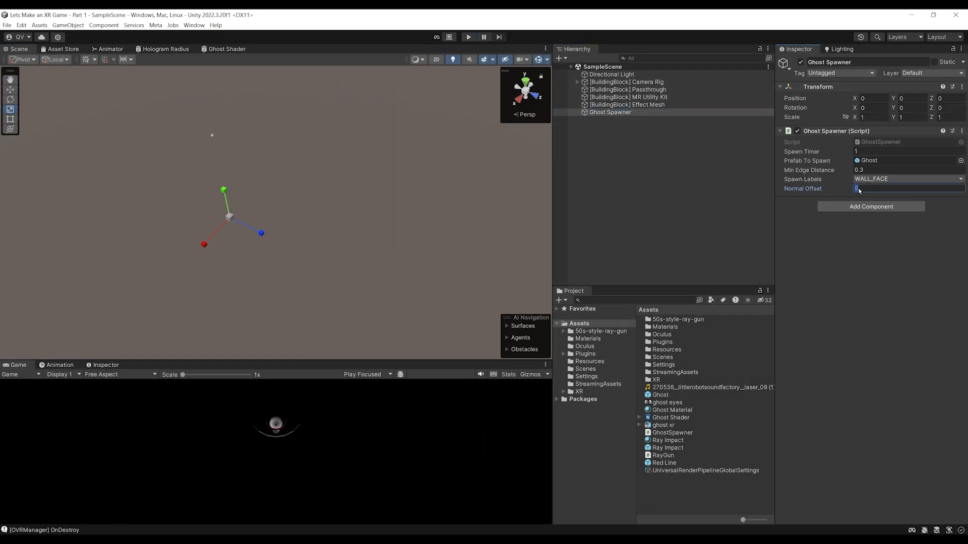
text(-1)
Step: Run the scene, examine from several angles how the ghosts are offset from the room's walls, and stop play mode
click(468, 37)
alt+drag(172, 275, 147, 174)
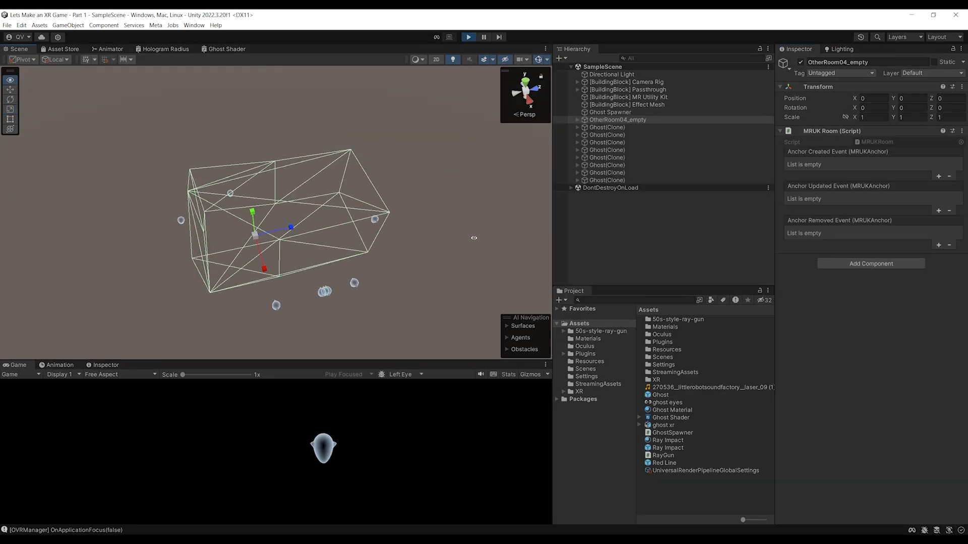
scroll(308, 265, up, 3)
alt+drag(332, 197, 282, 209)
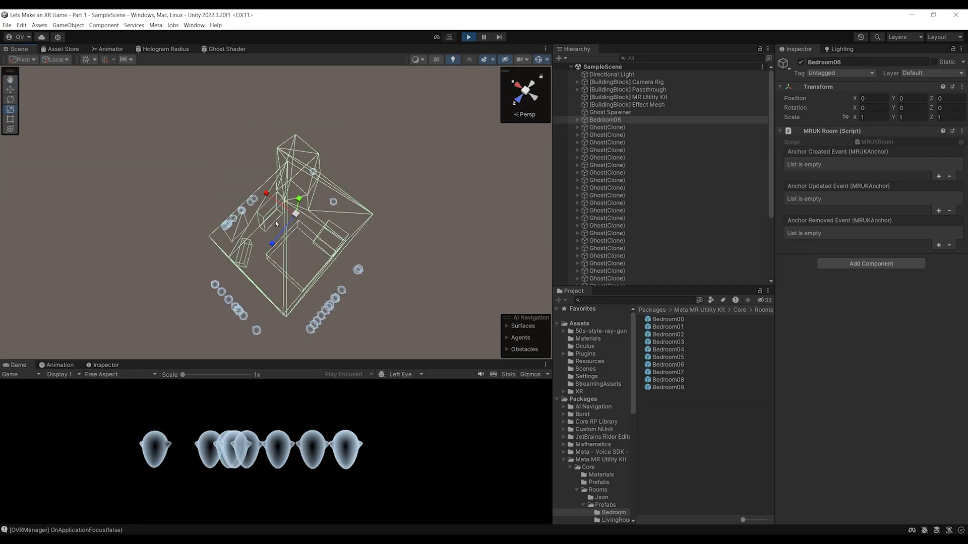
alt+drag(276, 224, 252, 213)
scroll(294, 202, down, 3)
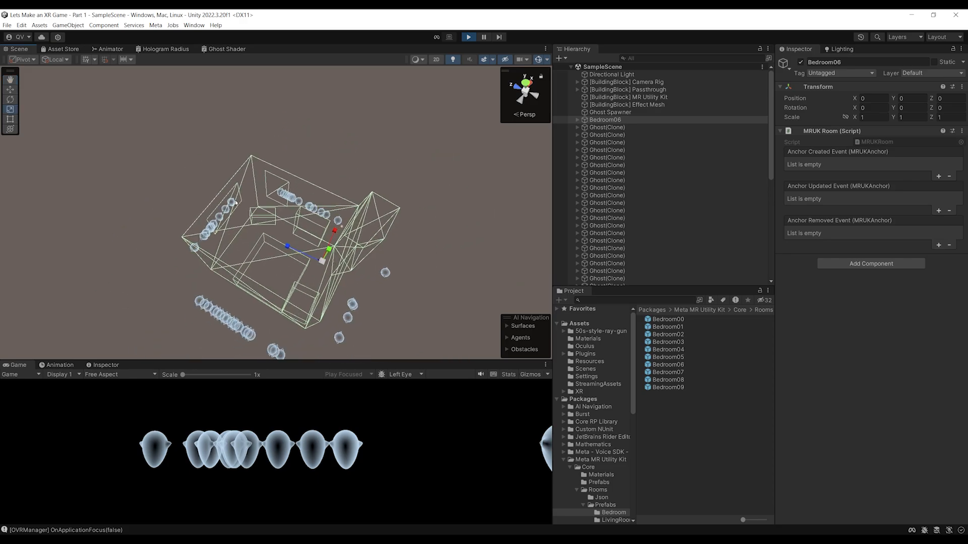
alt+drag(321, 171, 333, 291)
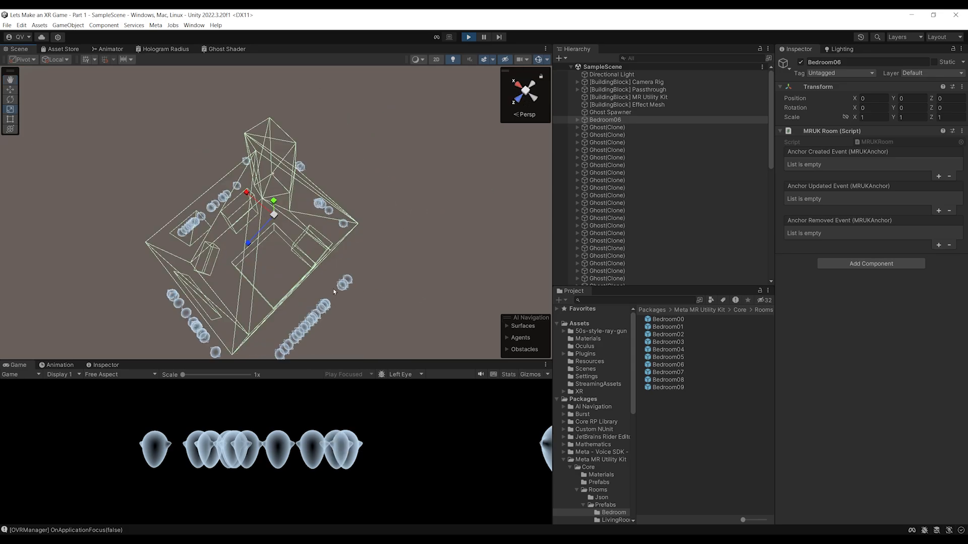
middle_drag(336, 214, 373, 207)
click(468, 38)
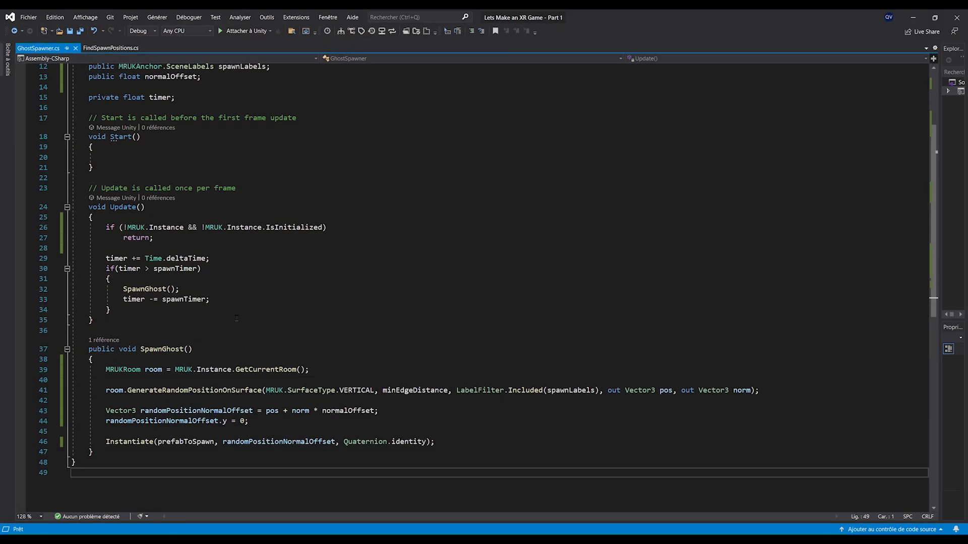
Step: In the GhostSpawner script in Visual Studio, store the GenerateRandomPositionOnSurface result in bool hasFoundPosition and save
scroll(236, 318, down, 1)
key(ctrl+s)
scroll(163, 326, down, 1)
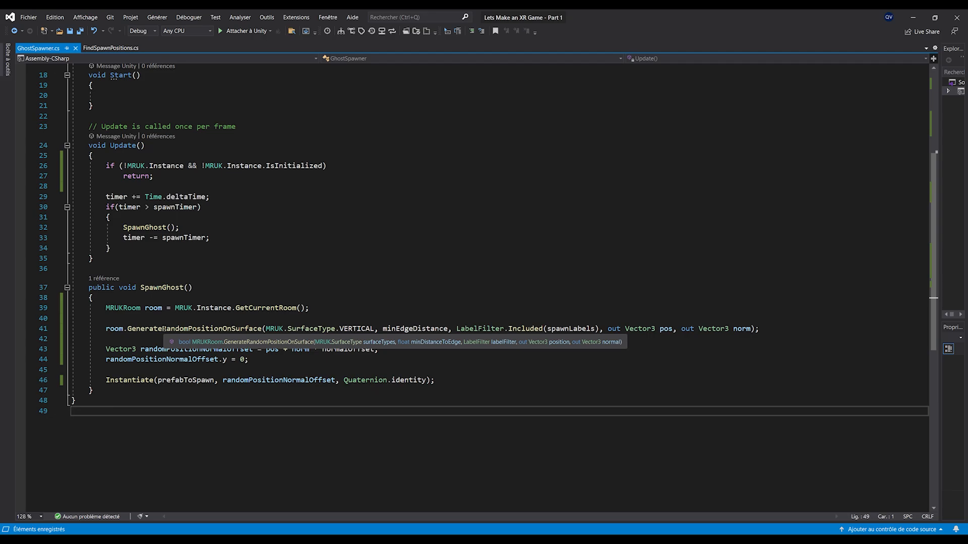
click(98, 330)
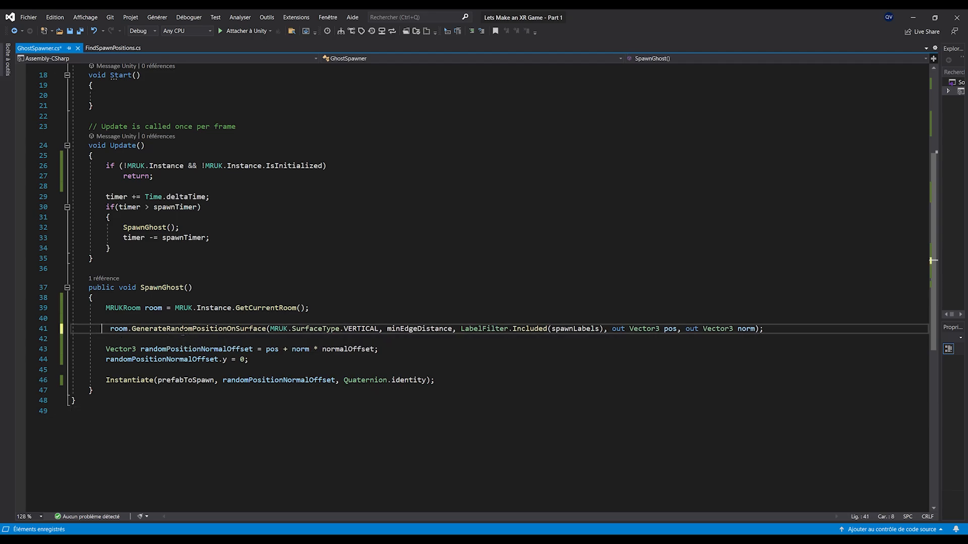
text(bool hasFound)
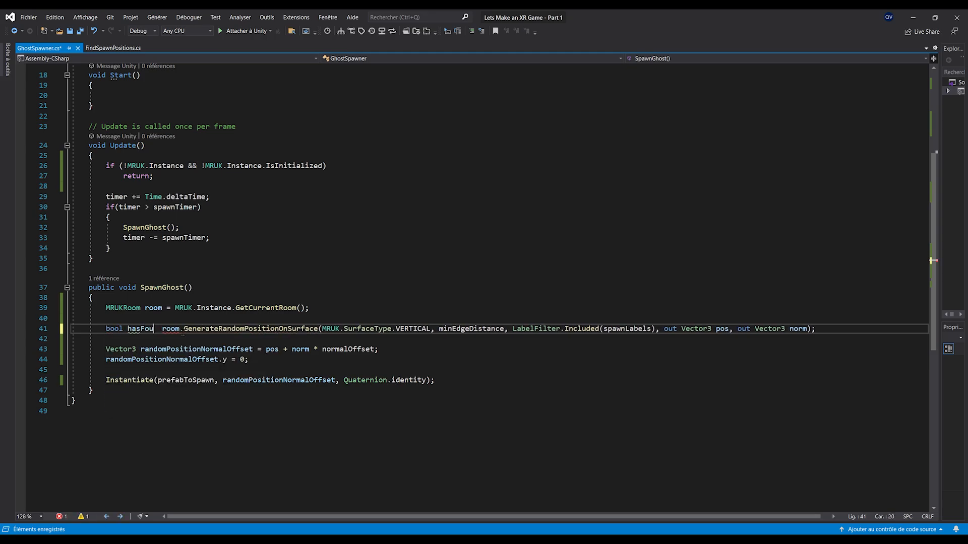
text(Position =)
key(ctrl+s)
Step: Add an if(hasFoundPosition) statement below the GenerateRandomPositionOnSurface call in SpawnGhost
click(184, 337)
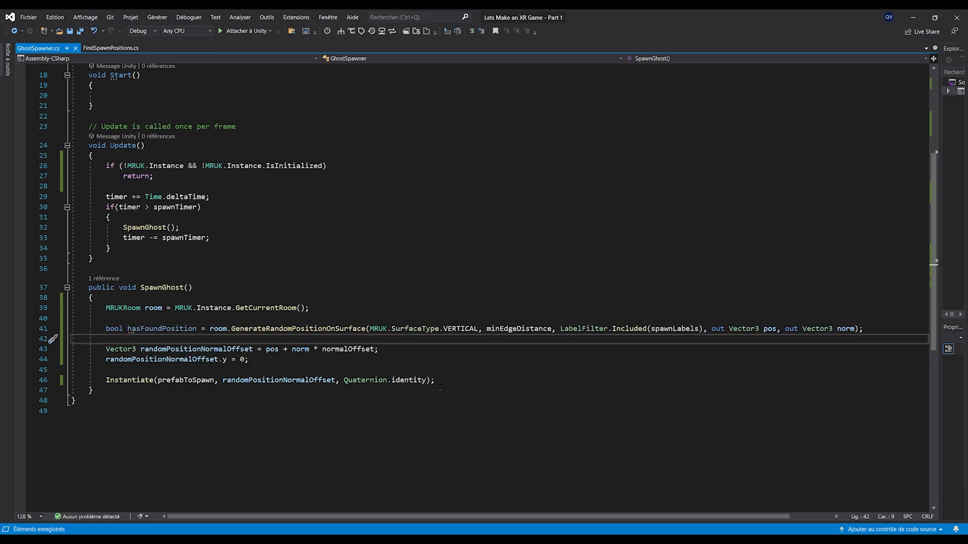
key(Return)
key(Return)
key(Up)
text(if(has)
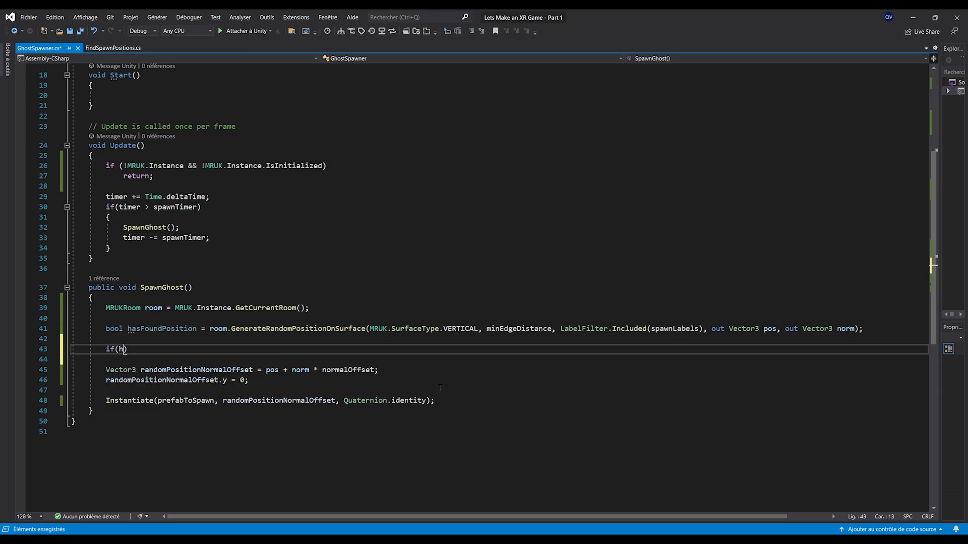
key(Tab)
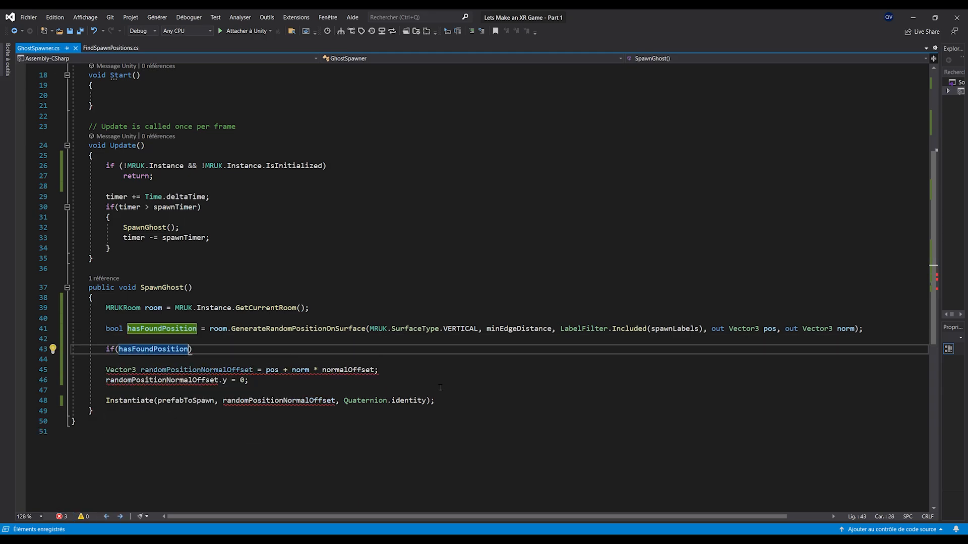
Step: Move the randomPositionNormalOffset lines and the Instantiate call inside the if(hasFoundPosition) block
click(474, 401)
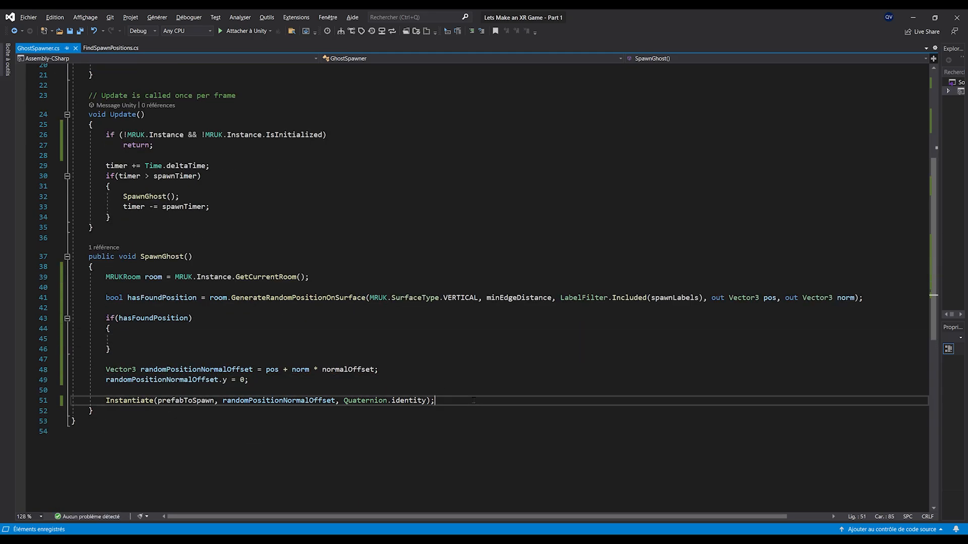
drag(474, 401, 483, 361)
key(ctrl+x)
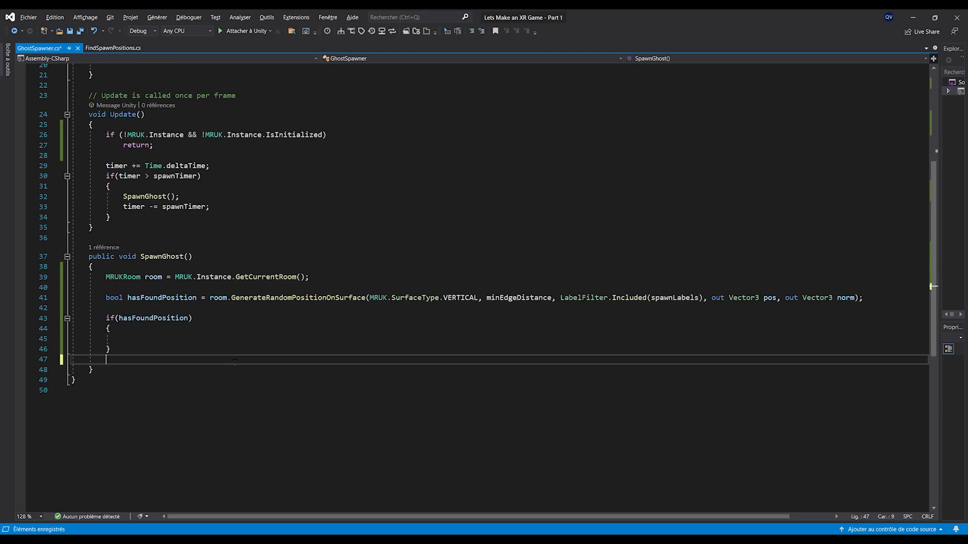
key(Up)
key(Up)
key(ctrl+v)
ctrl+scroll(267, 290, up, 1)
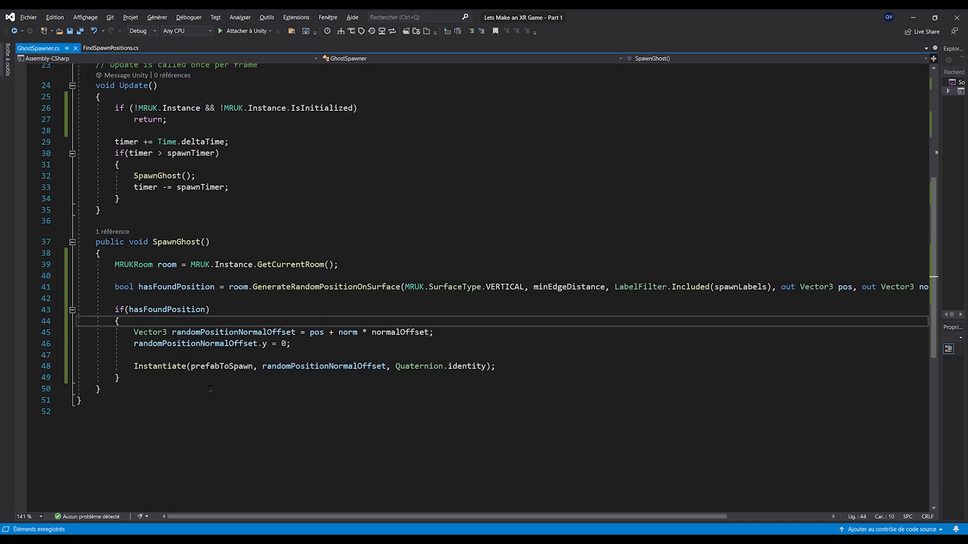
scroll(204, 386, up, 1)
scroll(205, 398, down, 2)
scroll(206, 408, up, 1)
ctrl+scroll(202, 412, up, 1)
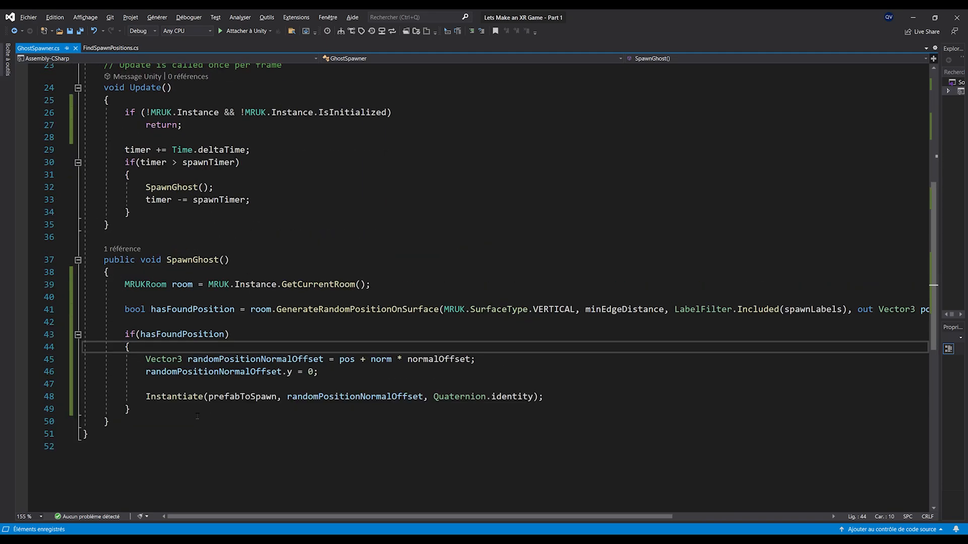
ctrl+scroll(197, 416, down, 1)
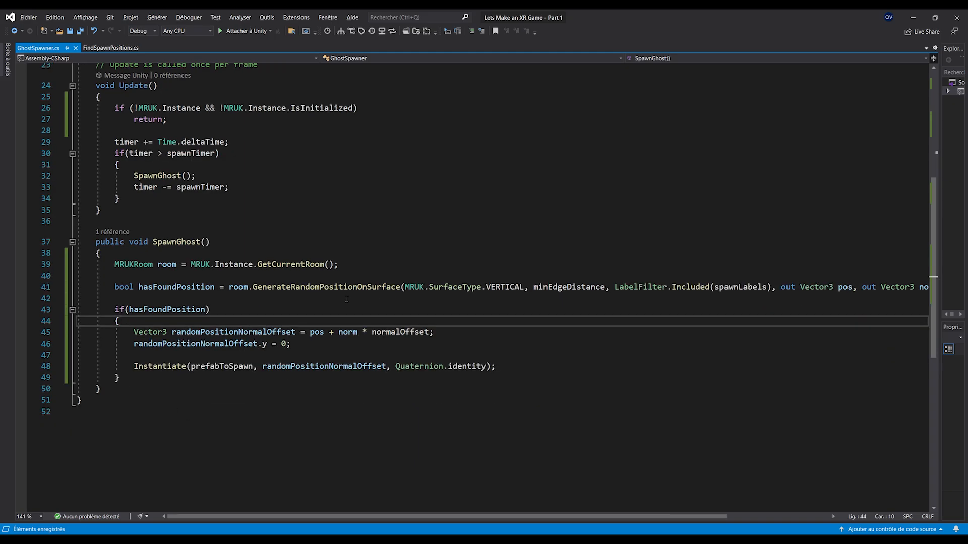
Step: Declare public int spawnTry = 1000; below the normalOffset field and save the script
scroll(160, 303, up, 7)
click(223, 214)
key(Return)
key(Return)
text(publicv)
key(BackSpace)
text(int spawnTry = 1000;)
key(ctrl+s)
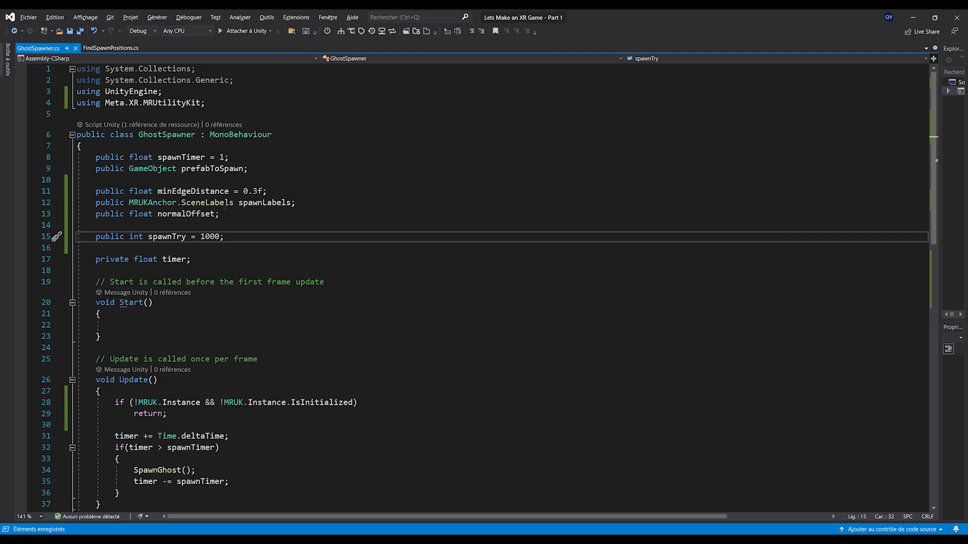
Step: Declare int currentTry = 0; in SpawnGhost below the GetCurrentRoom line and save the script
scroll(231, 211, down, 2)
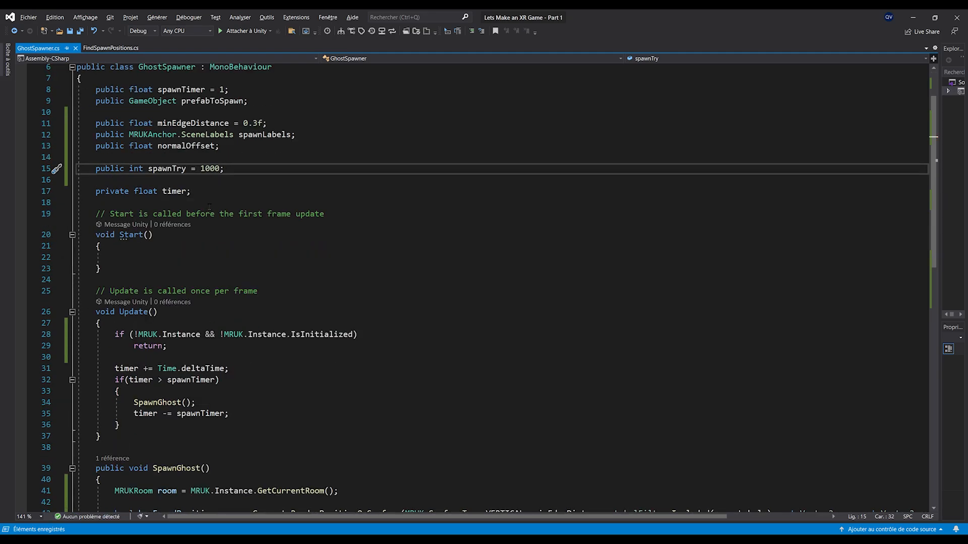
scroll(210, 206, down, 6)
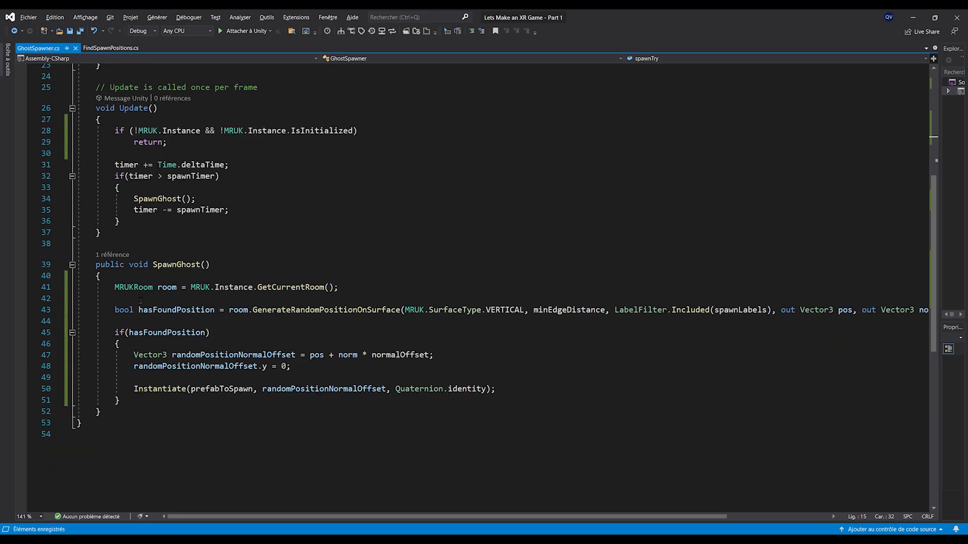
click(352, 287)
key(Return)
key(Return)
text(int currentTry = 0;)
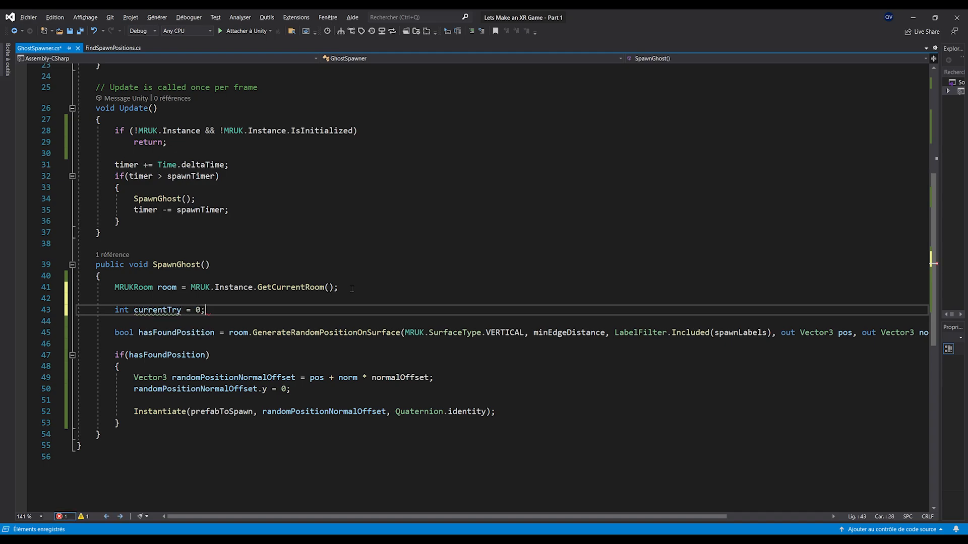
key(ctrl+s)
Step: Add an empty while(currentTry < spawnTry) loop below the currentTry declaration and save the script
key(Down)
key(Return)
text(while(currentTry )
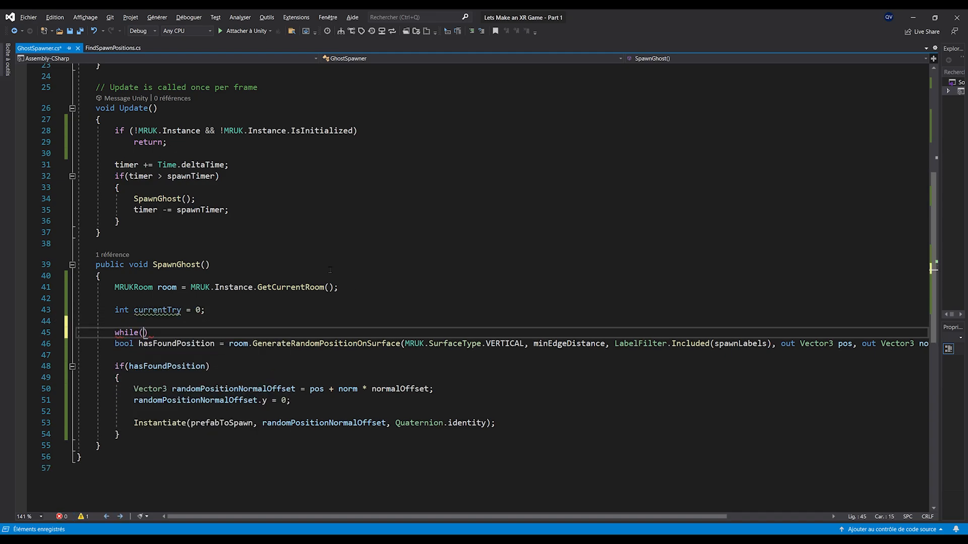
text(< spawnTry)
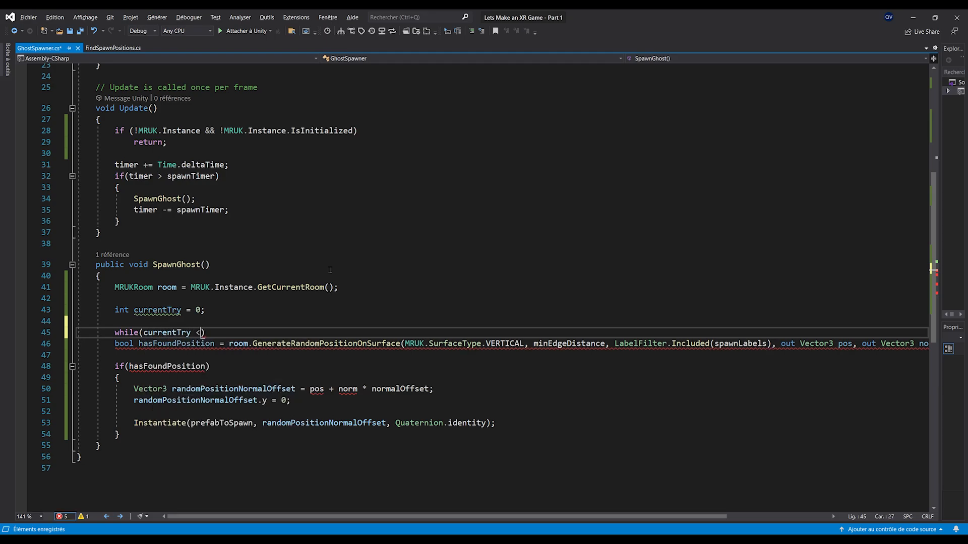
key(ctrl+s)
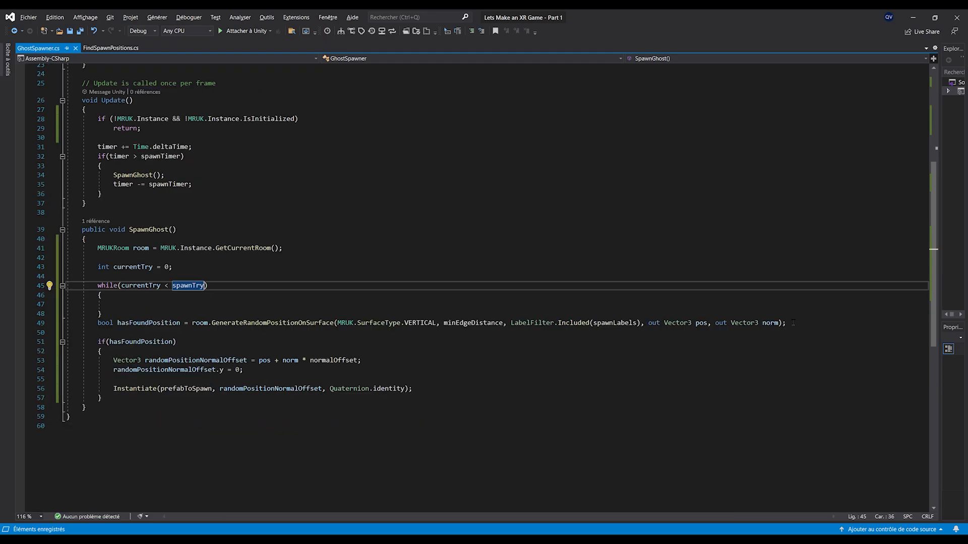
Step: Move the bool hasFoundPosition = room.GenerateRandomPositionOnSurface line inside the while loop and save
drag(794, 323, 745, 314)
key(ctrl+x)
click(325, 302)
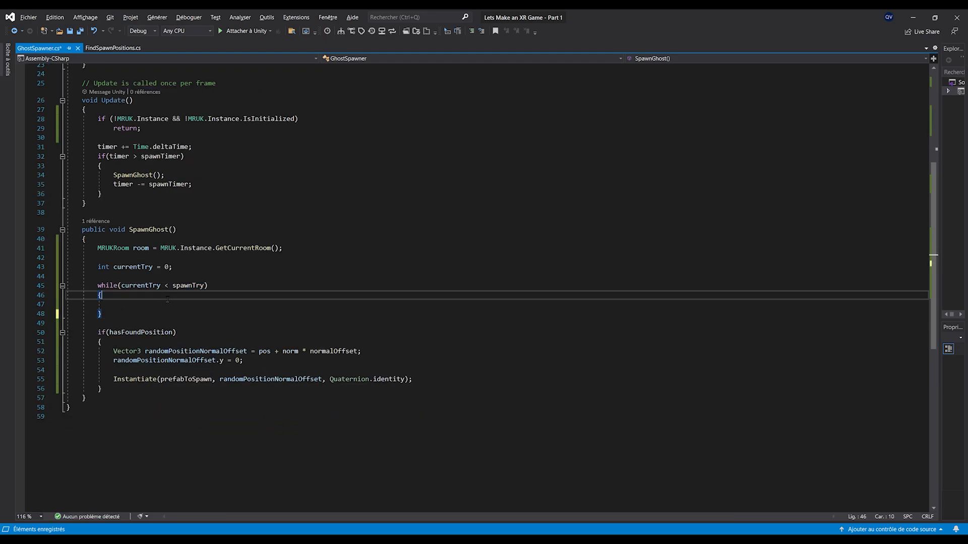
key(ctrl+v)
key(ctrl+s)
click(125, 295)
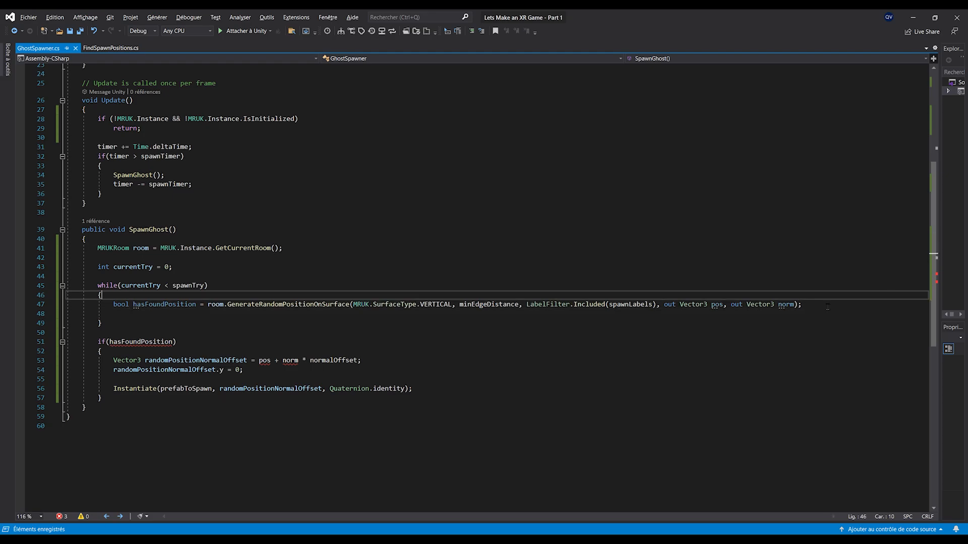
Step: Move the whole if(hasFoundPosition) block inside the while loop, directly below the GenerateRandomPositionOnSurface call
ctrl+scroll(827, 306, up, 1)
drag(112, 401, 71, 339)
key(Delete)
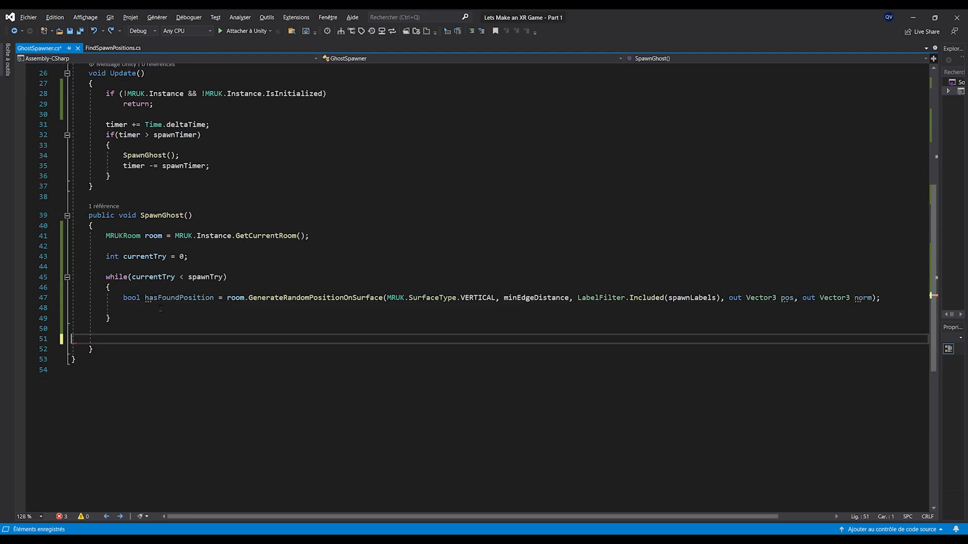
click(163, 307)
key(ctrl+v)
click(379, 391)
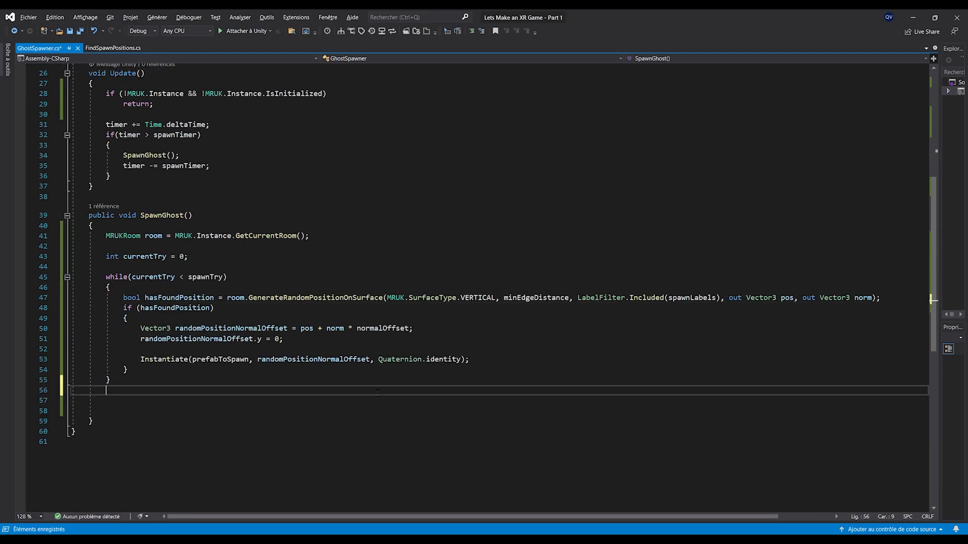
Step: Add a return; statement after the Instantiate call inside the if (hasFoundPosition) block
click(488, 361)
key(Return)
key(Return)
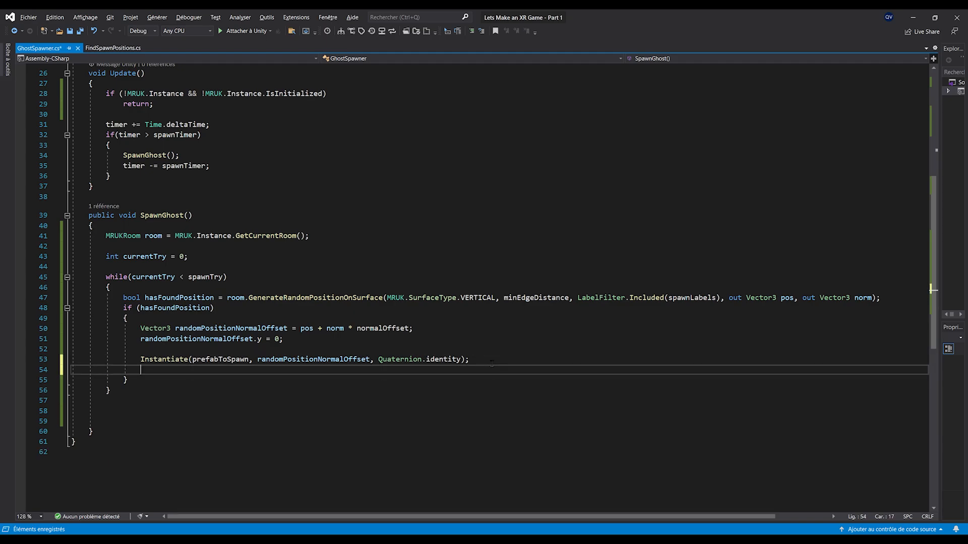
text(return;)
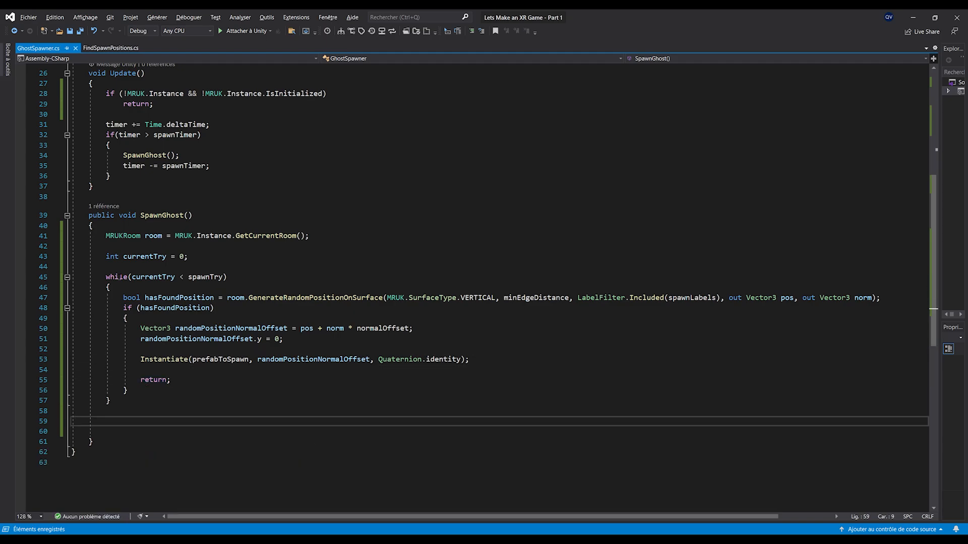
Step: Remove the leftover blank lines below the while loop at the end of SpawnGhost
double_click(117, 278)
click(197, 399)
key(Delete)
key(Delete)
key(Delete)
Step: Add an empty else block after the if (hasFoundPosition) block inside the while loop and save
click(198, 393)
key(Return)
text(else)
key(Return)
key(Return)
text({)
key(Return)
key(ctrl+s)
Step: Increment the attempt counter with currentTry++; inside the else block and save the script
text(currentTry)
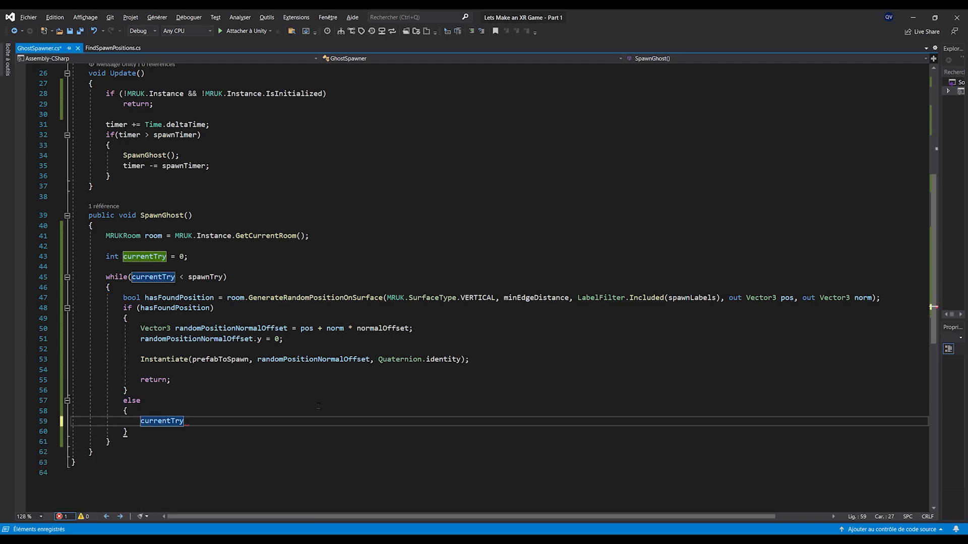
text(++;)
key(ctrl+s)
key(Down)
key(Down)
scroll(244, 353, down, 1)
scroll(245, 353, up, 1)
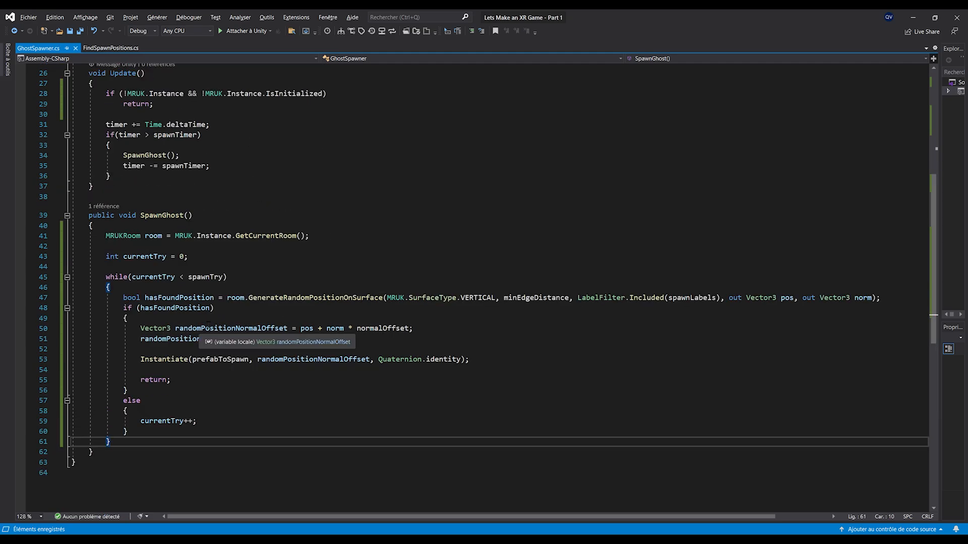
Step: Review the SpawnGhost retry logic: the while condition, the GenerateRandomPositionOnSurface call and the hasFoundPosition check
triple_click(187, 297)
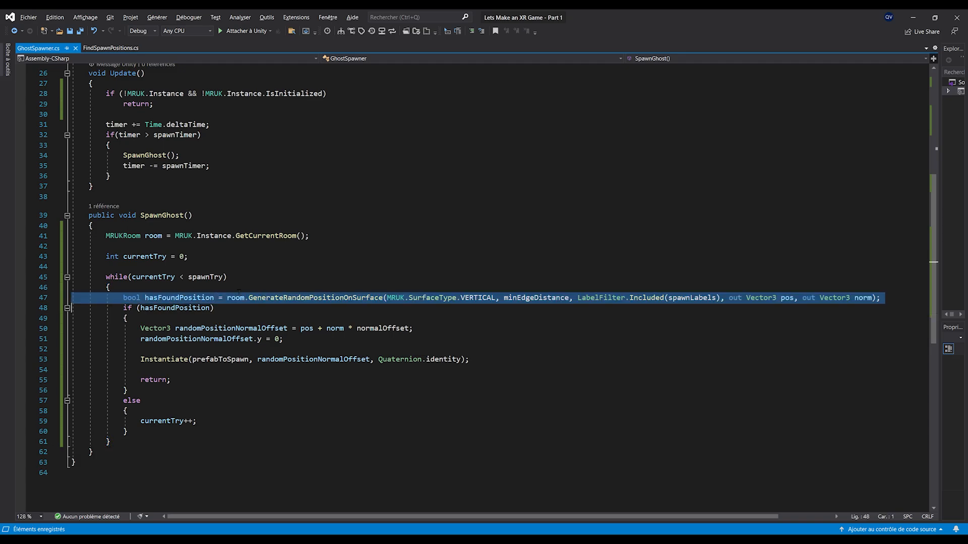
click(229, 307)
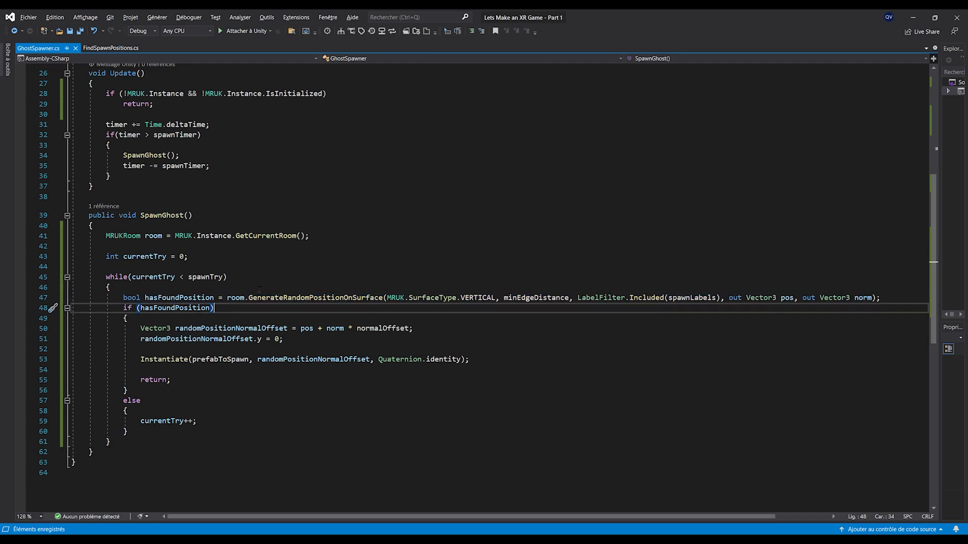
click(172, 348)
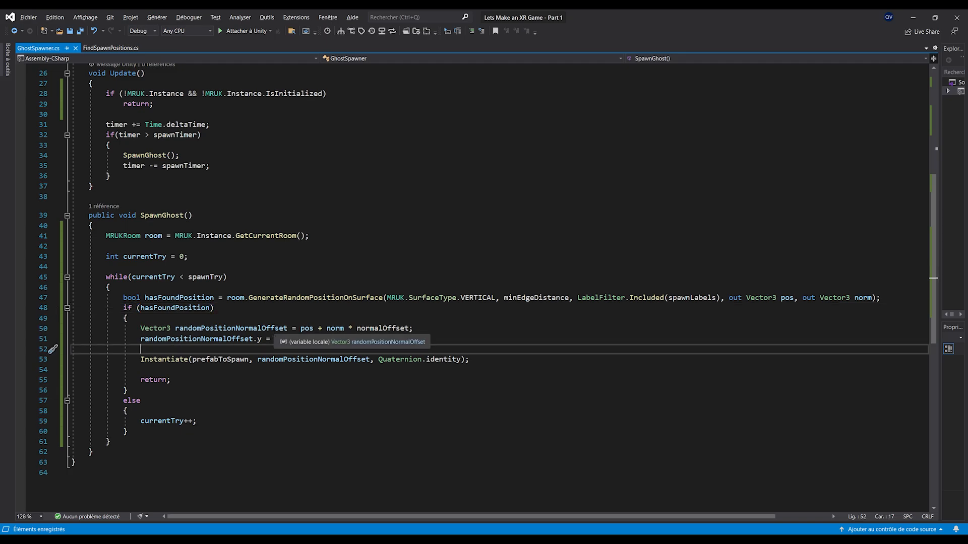
drag(105, 277, 237, 275)
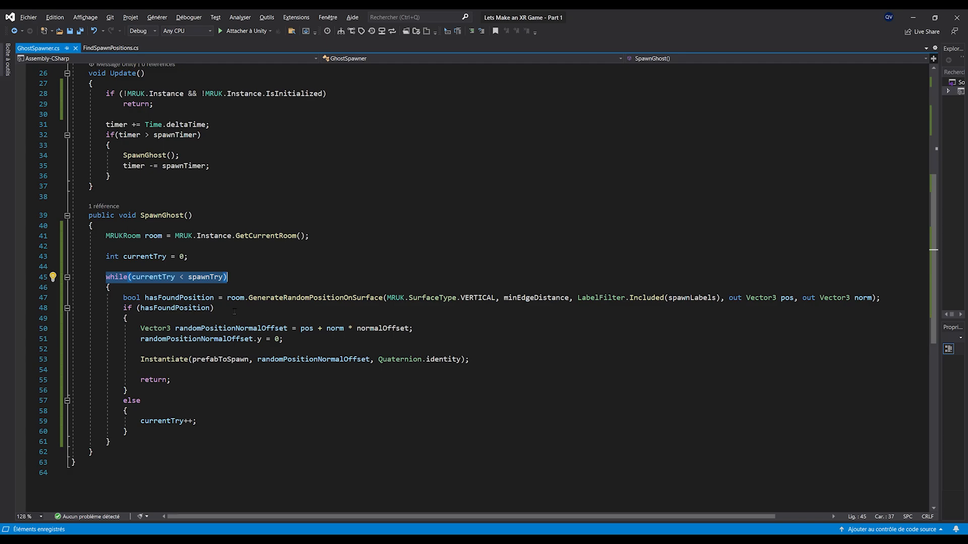
double_click(178, 308)
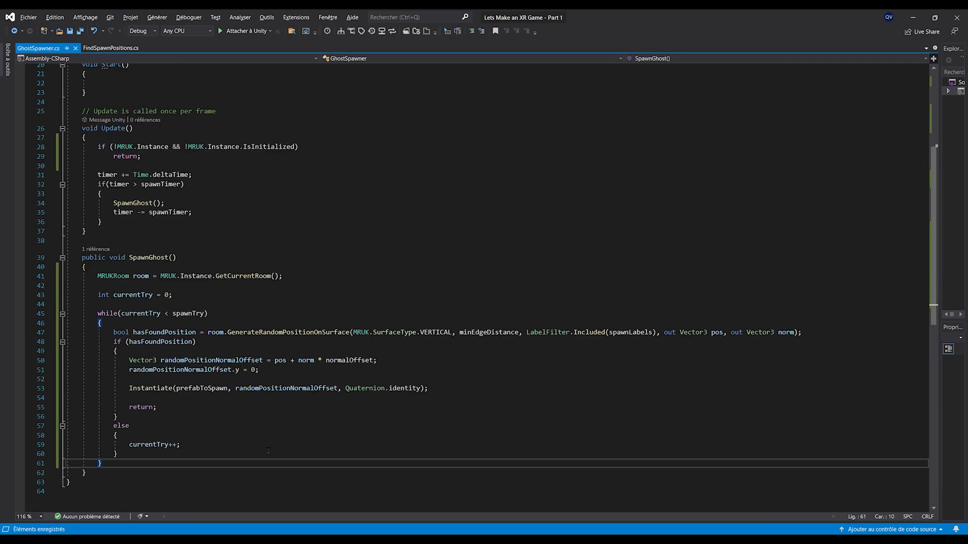
ctrl+scroll(249, 451, down, 2)
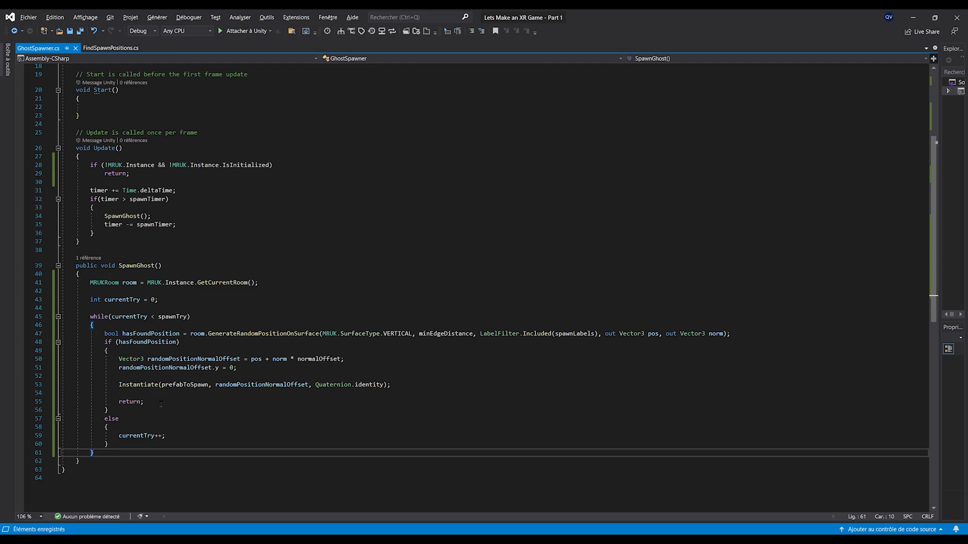
double_click(263, 334)
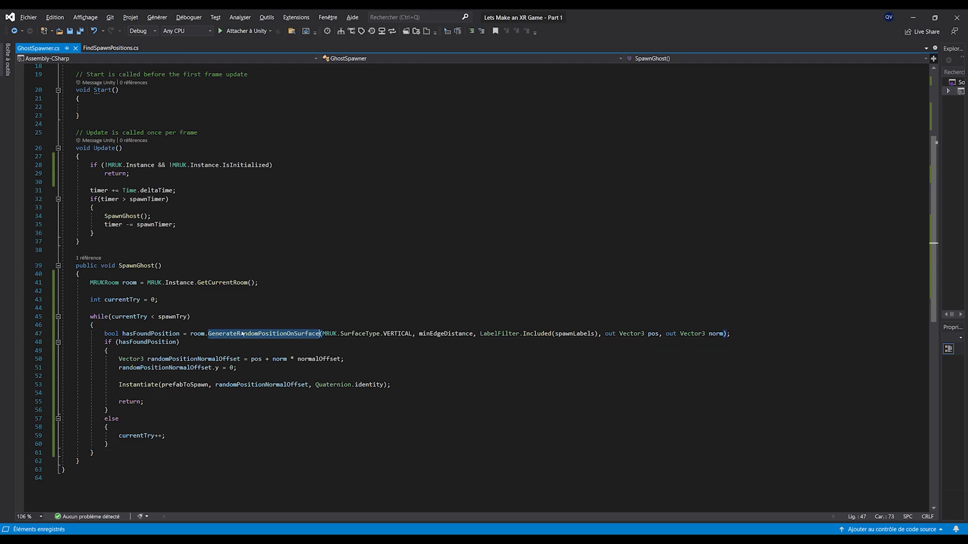
click(200, 334)
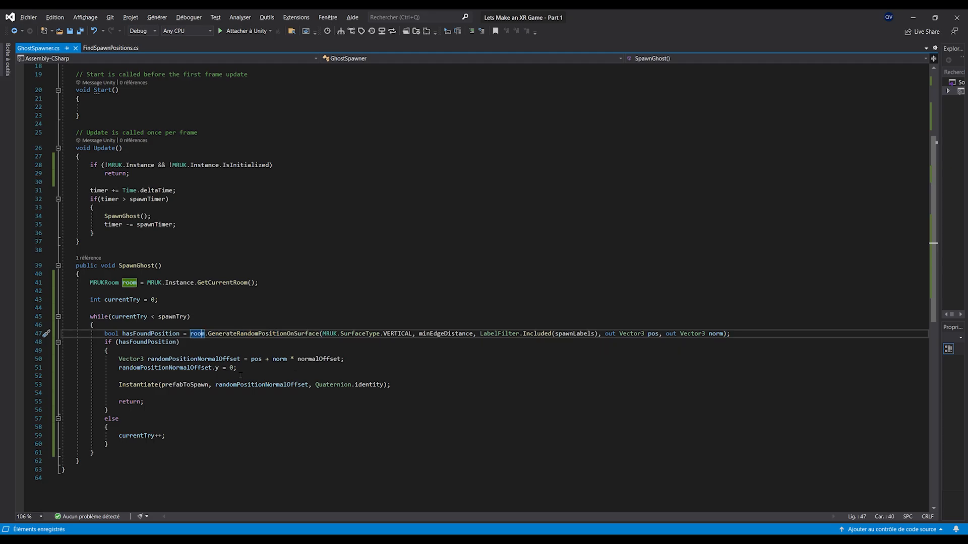
scroll(213, 449, up, 1)
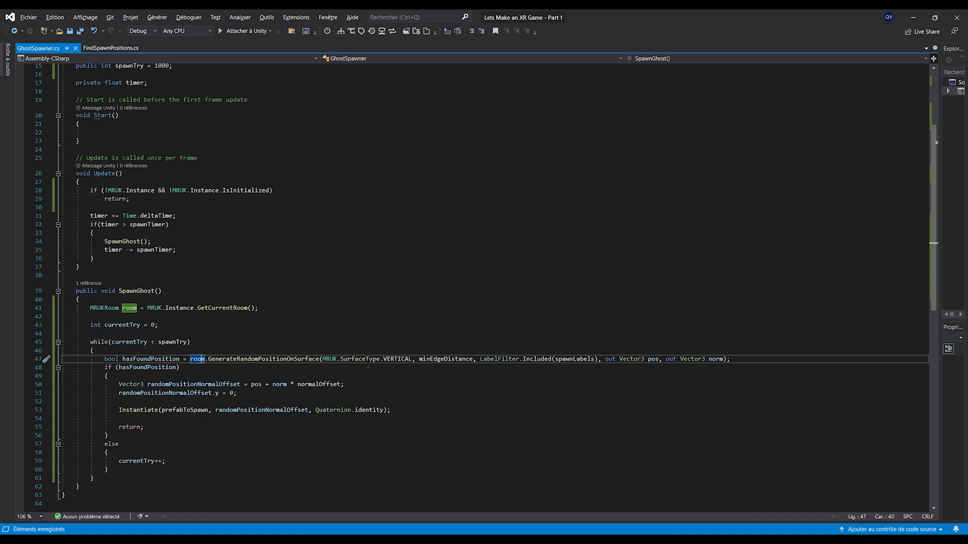
Step: Switch from Visual Studio back to the Unity editor
click(913, 17)
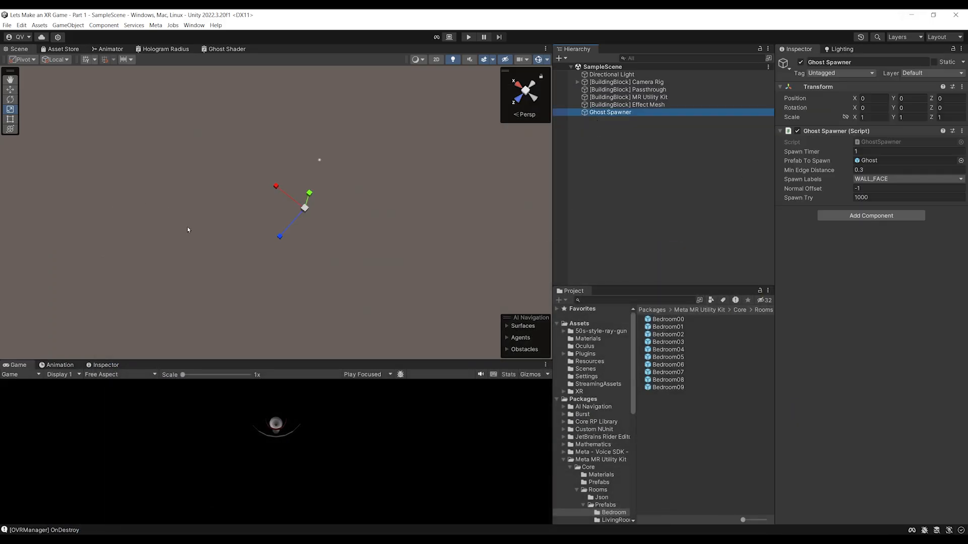